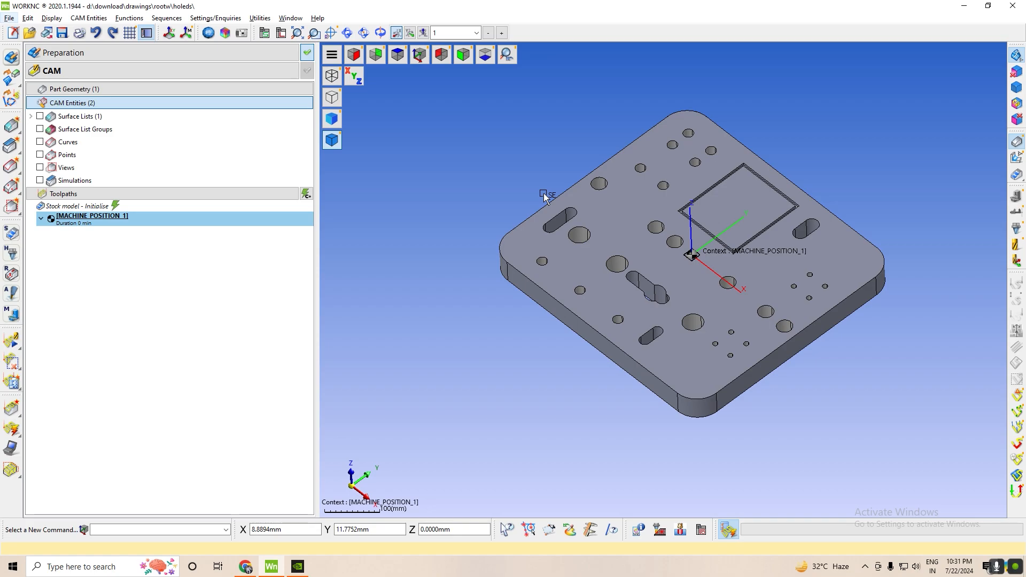
# Create a point set from the centres of two 40 mm holes and one 30 mm hole on the plate's top face.
pyautogui.scroll(2, 531, 203)
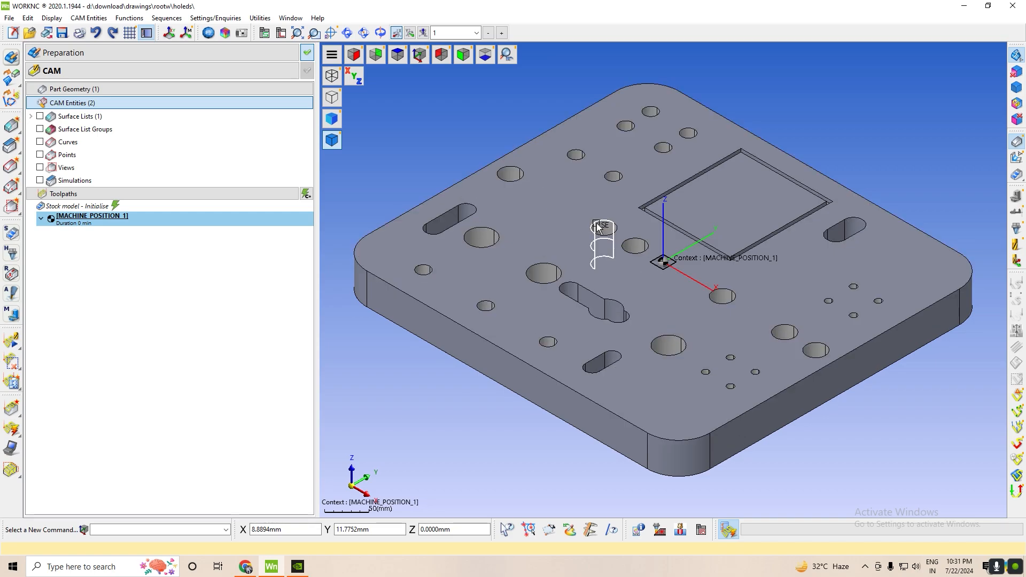
pyautogui.scroll(-2, 598, 227)
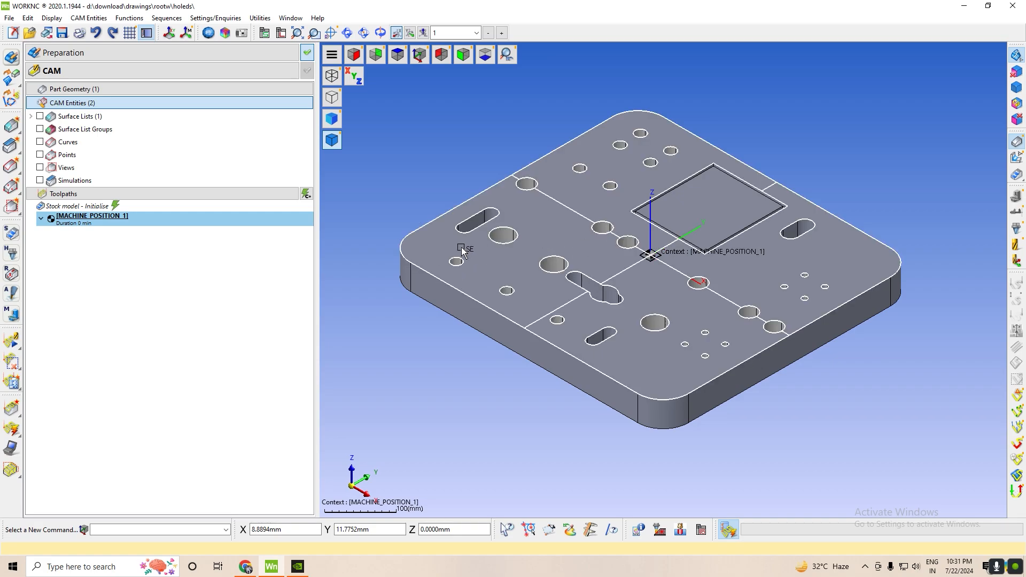
pyautogui.rightClick(85, 154)
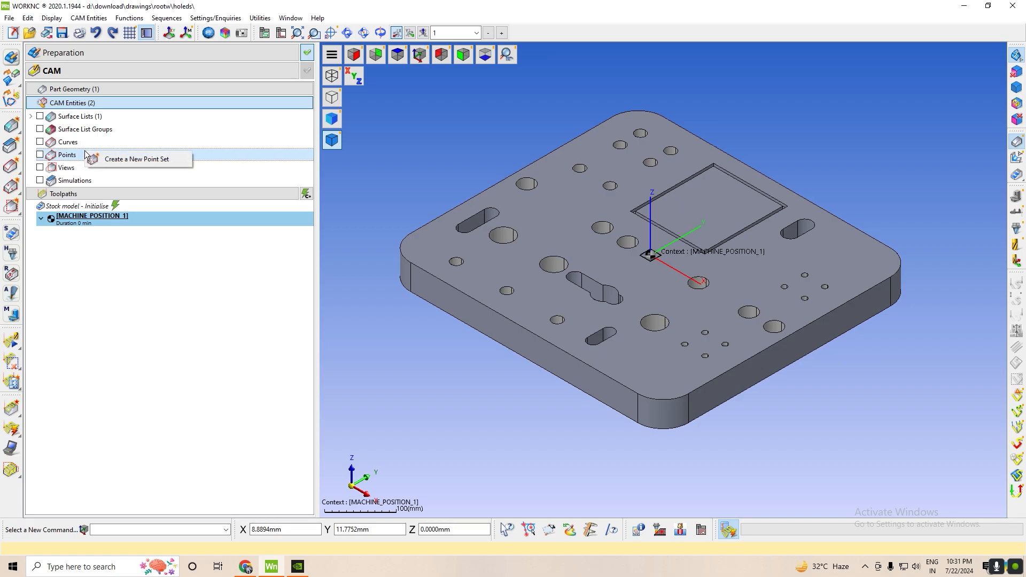
pyautogui.click(101, 155)
pyautogui.click(504, 234)
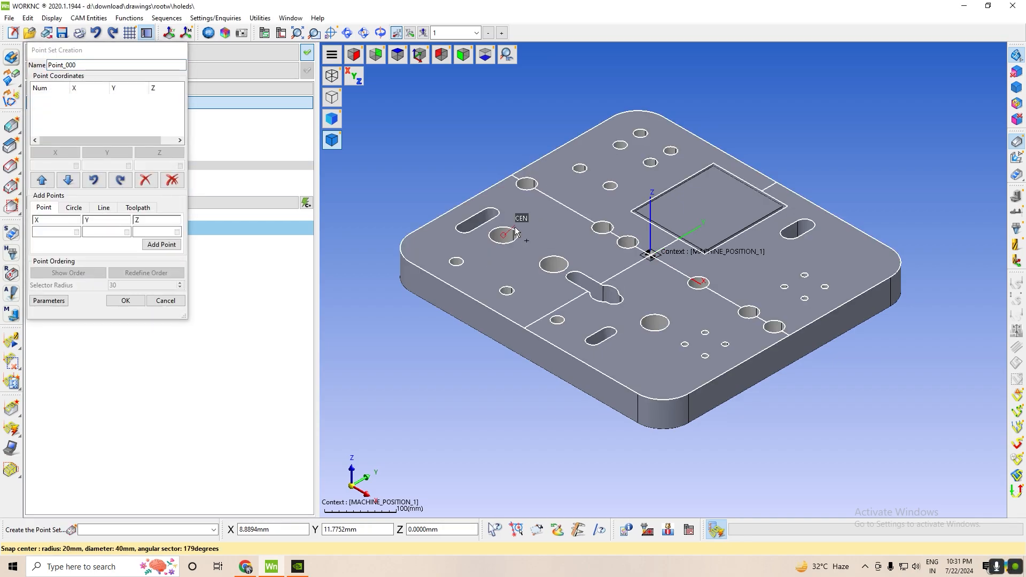
pyautogui.click(566, 264)
pyautogui.click(602, 227)
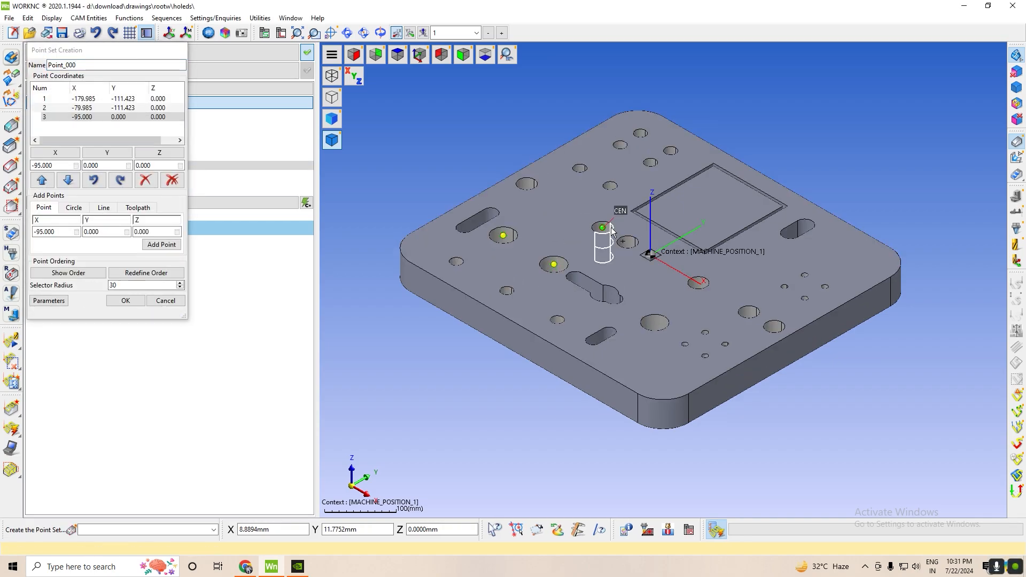
pyautogui.click(118, 301)
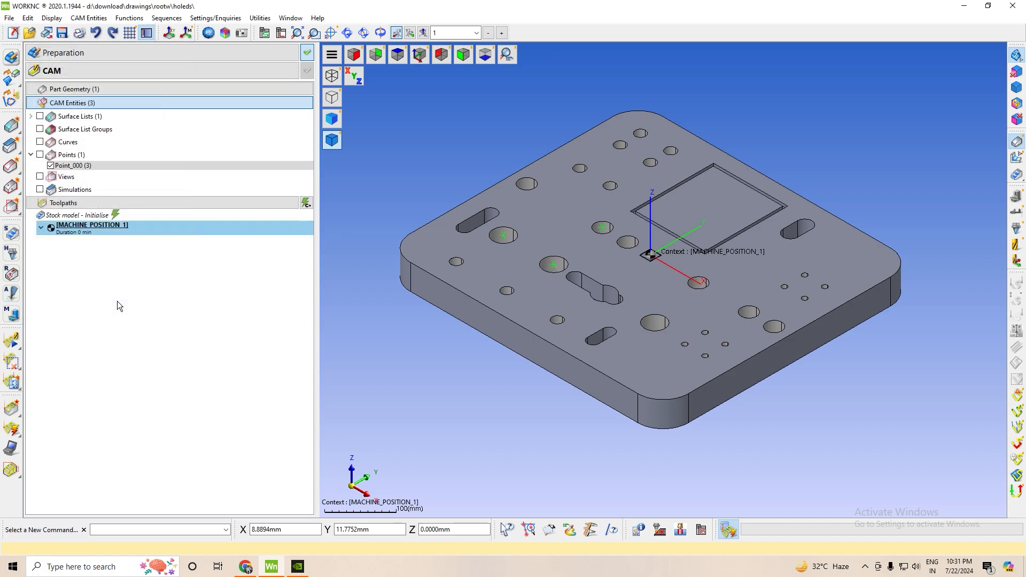
# Delete the newly created three-point set from the CAM entities.
pyautogui.rightClick(84, 166)
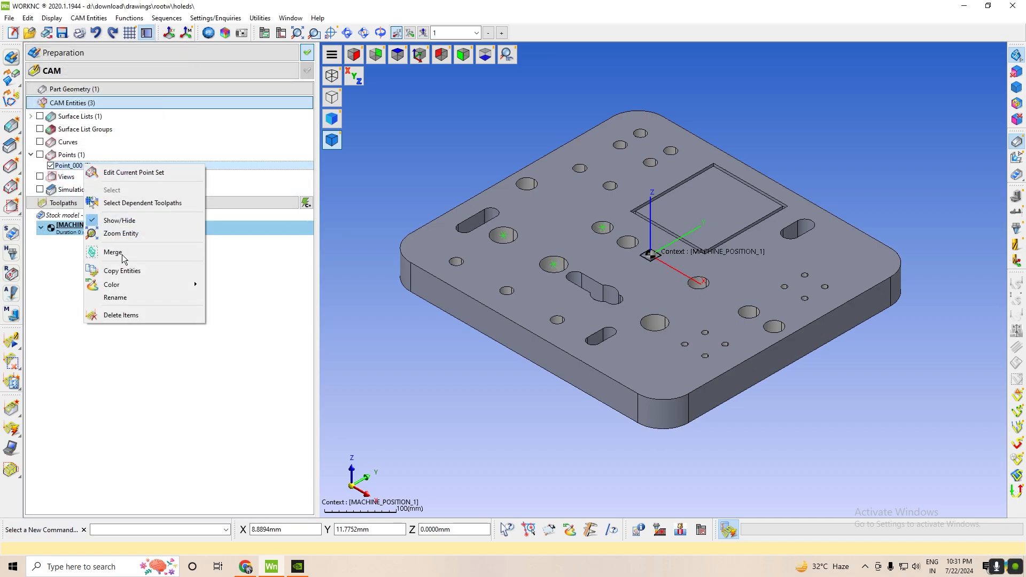
pyautogui.click(117, 314)
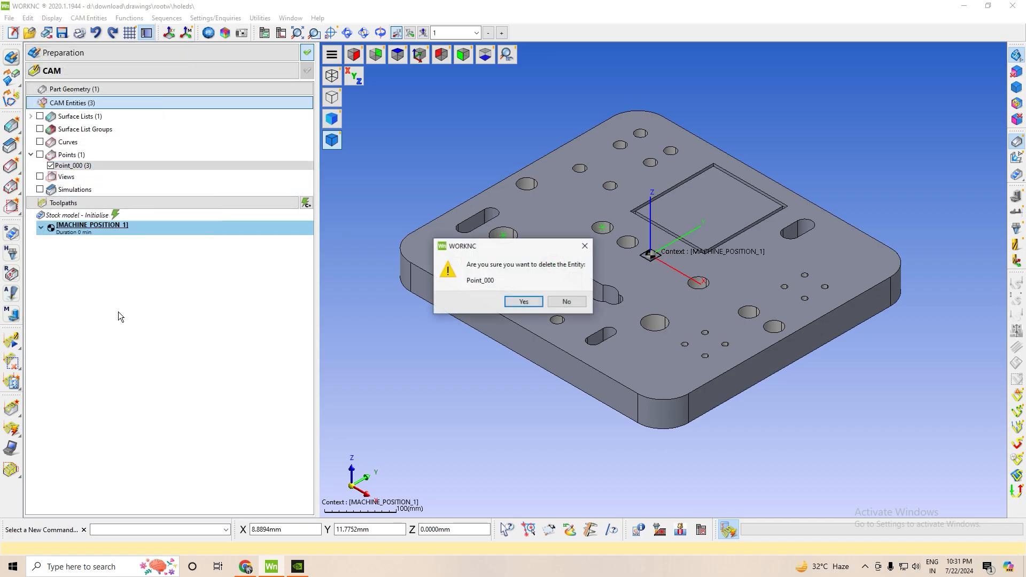
pyautogui.click(519, 298)
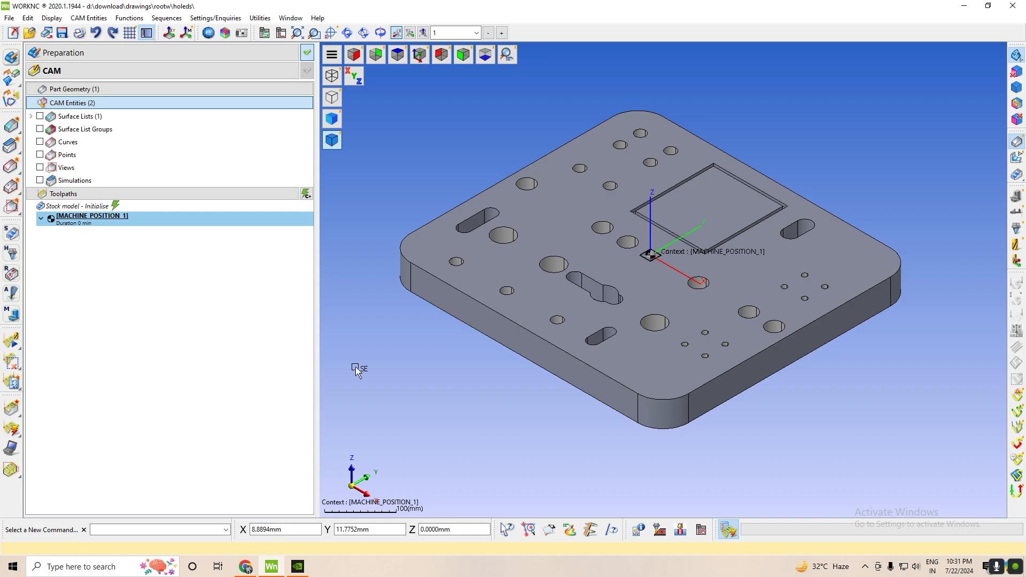
pyautogui.click(187, 103)
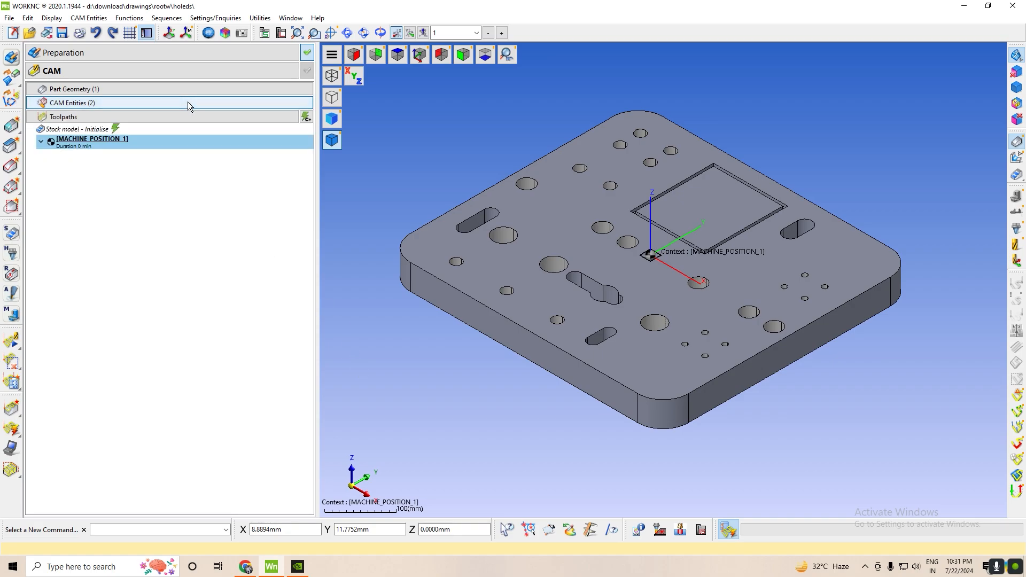
pyautogui.click(375, 54)
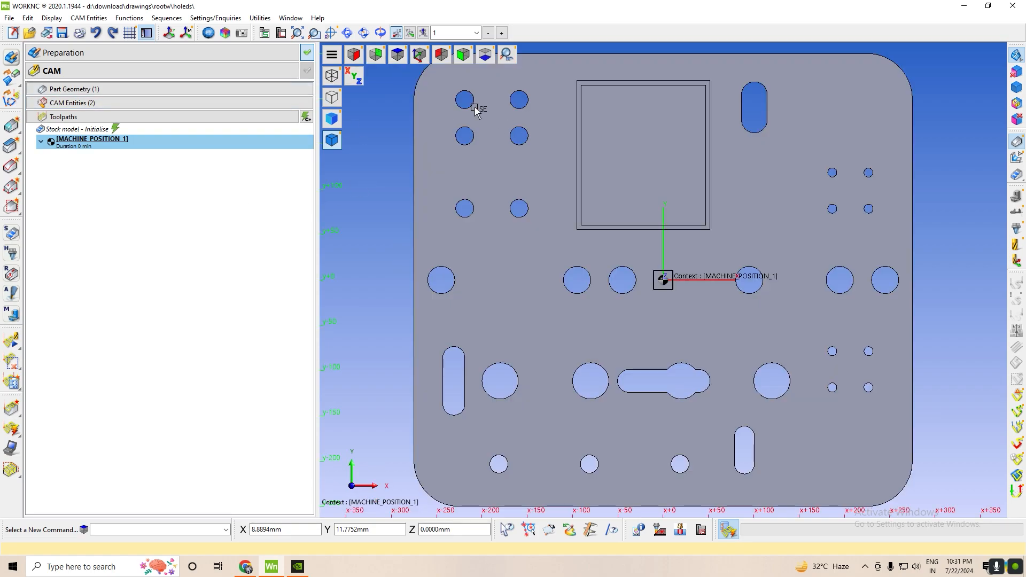
pyautogui.click(420, 54)
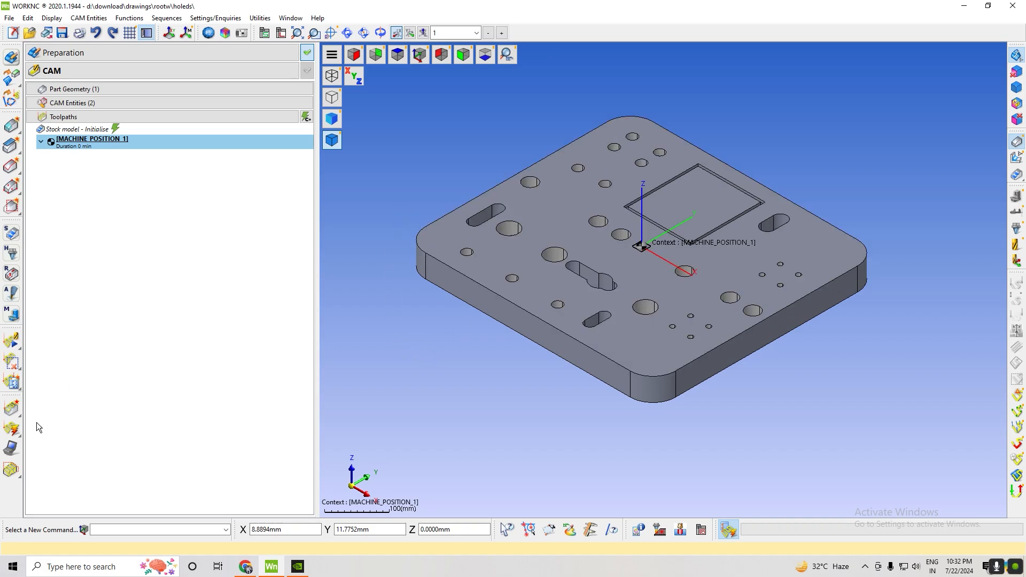
pyautogui.click(12, 411)
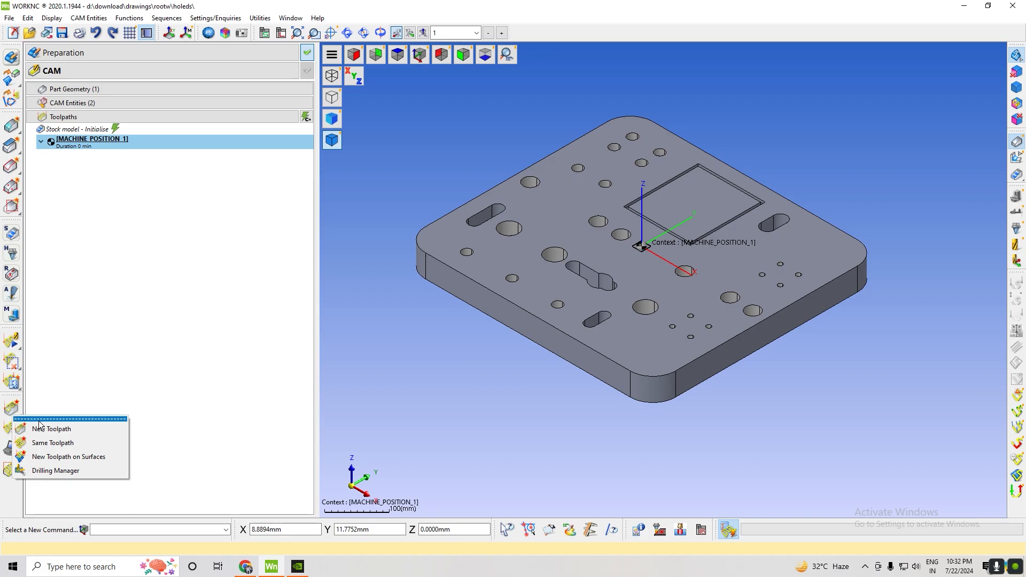
pyautogui.click(95, 374)
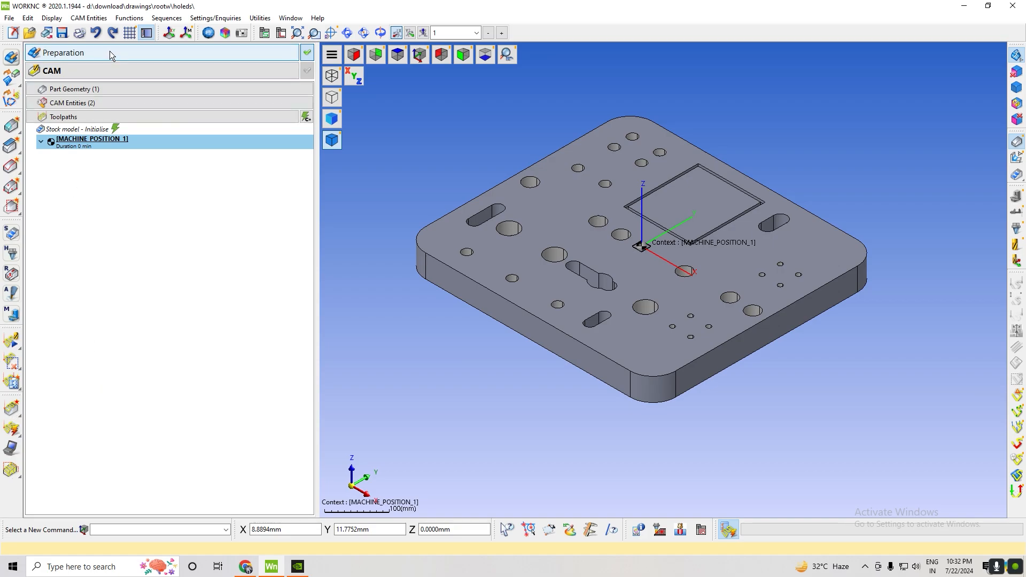
# Open the Drilling Manager and place its window clear of the plate.
pyautogui.click(131, 19)
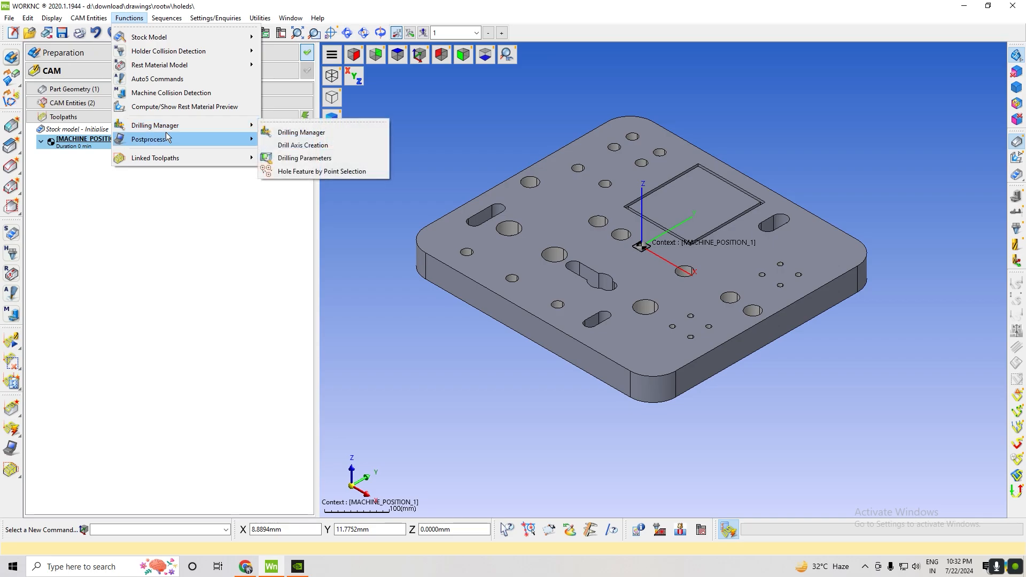
pyautogui.click(312, 134)
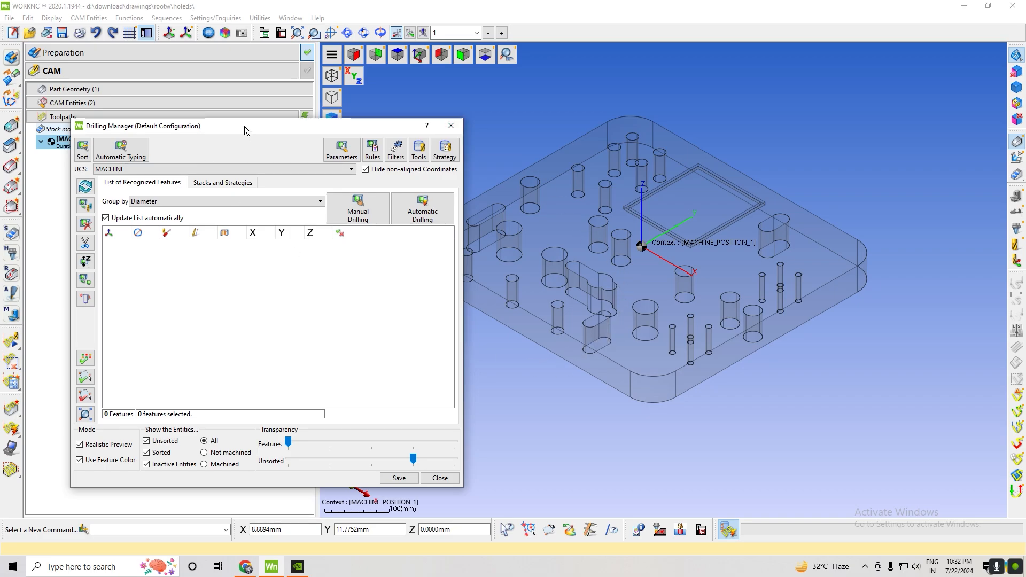
pyautogui.moveTo(244, 126); pyautogui.dragTo(211, 97)
pyautogui.click(789, 359)
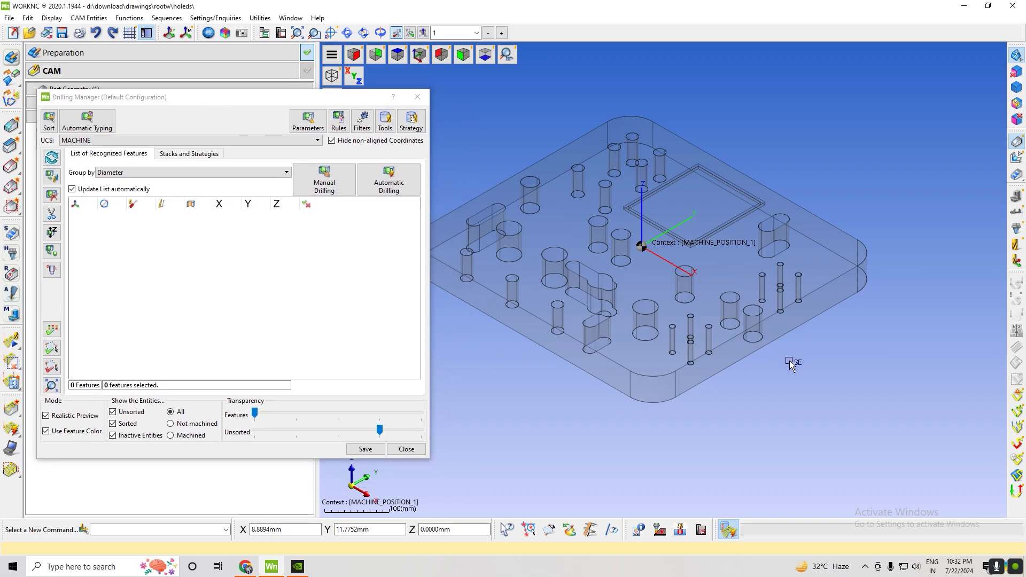
pyautogui.scroll(-2, 790, 360)
pyautogui.scroll(1, 645, 350)
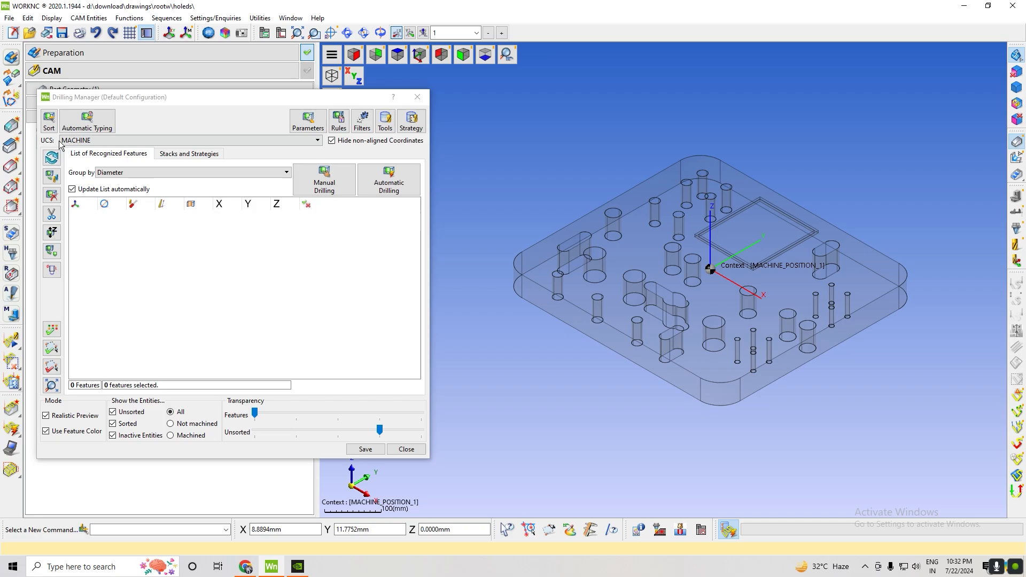
# Sort the entire plate's surfaces to recognise its drillable hole features.
pyautogui.click(48, 126)
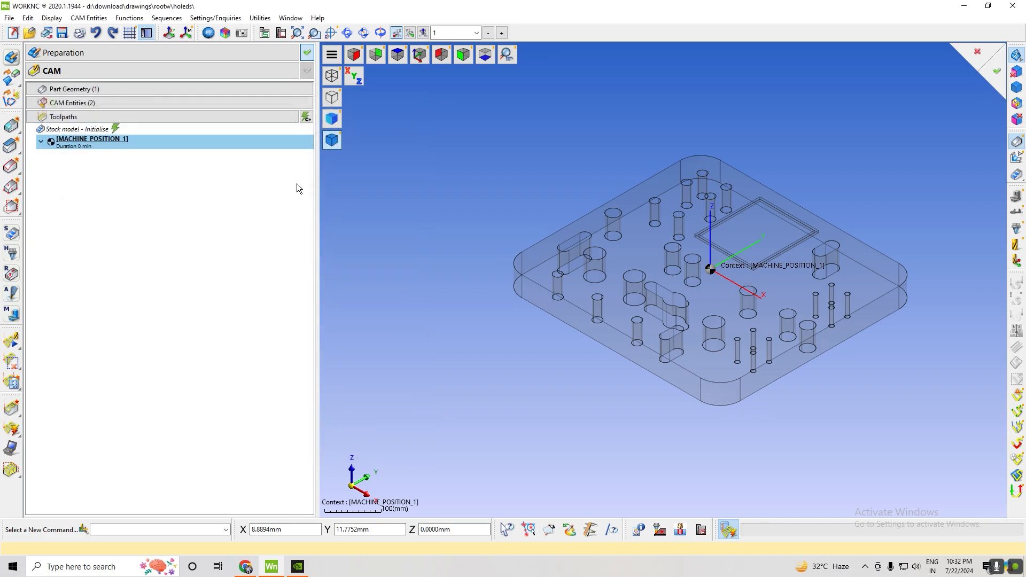
pyautogui.moveTo(457, 94); pyautogui.dragTo(939, 458)
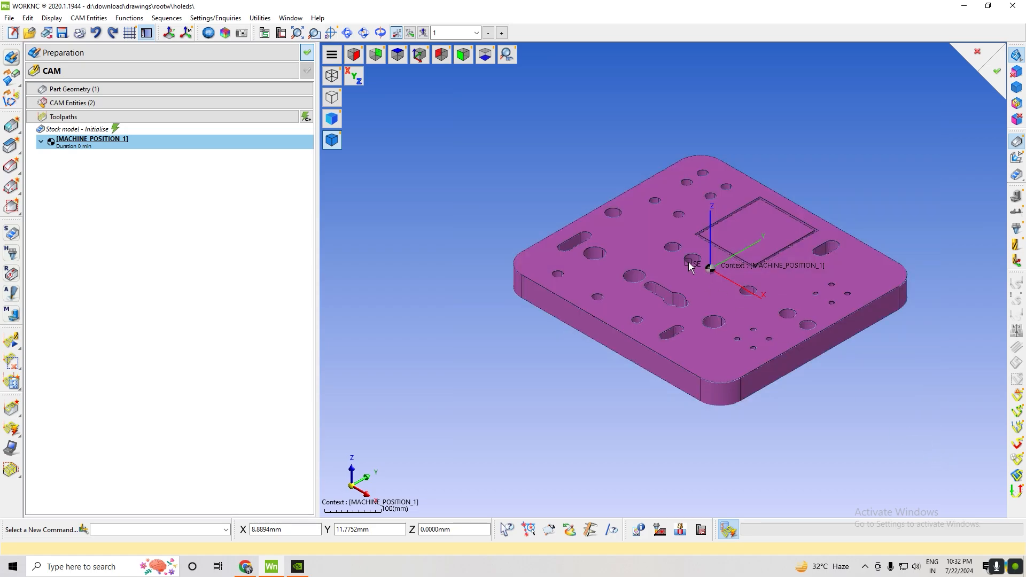
pyautogui.middleClick(577, 159)
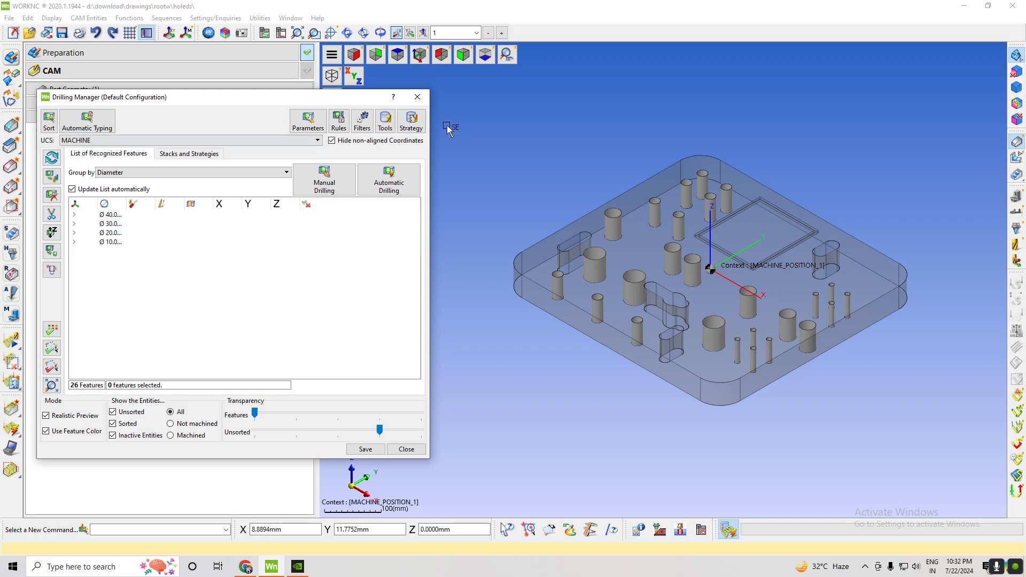
# Repeat the hole feature sort on the complete plate.
pyautogui.click(48, 118)
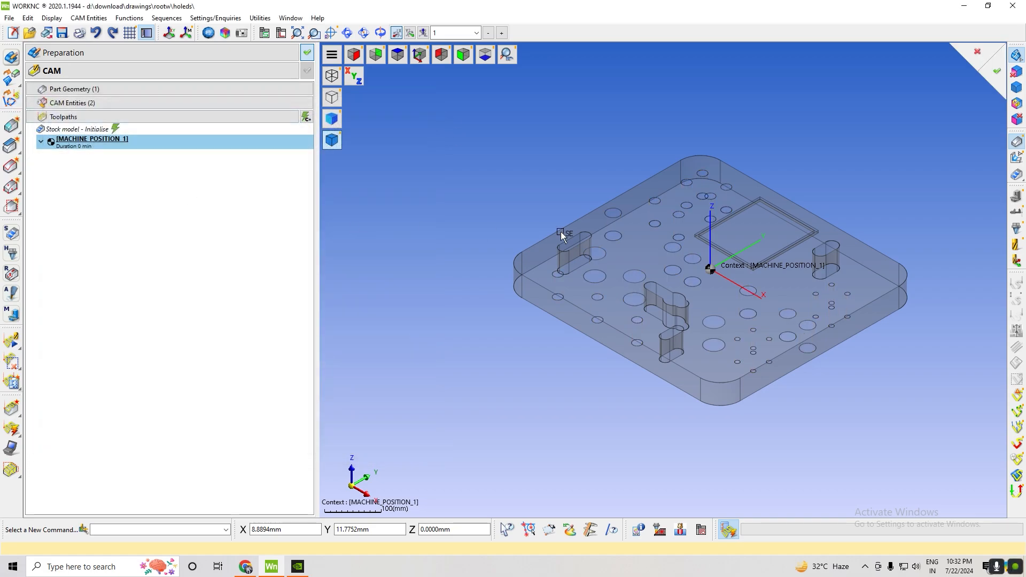
pyautogui.moveTo(435, 85); pyautogui.dragTo(932, 463)
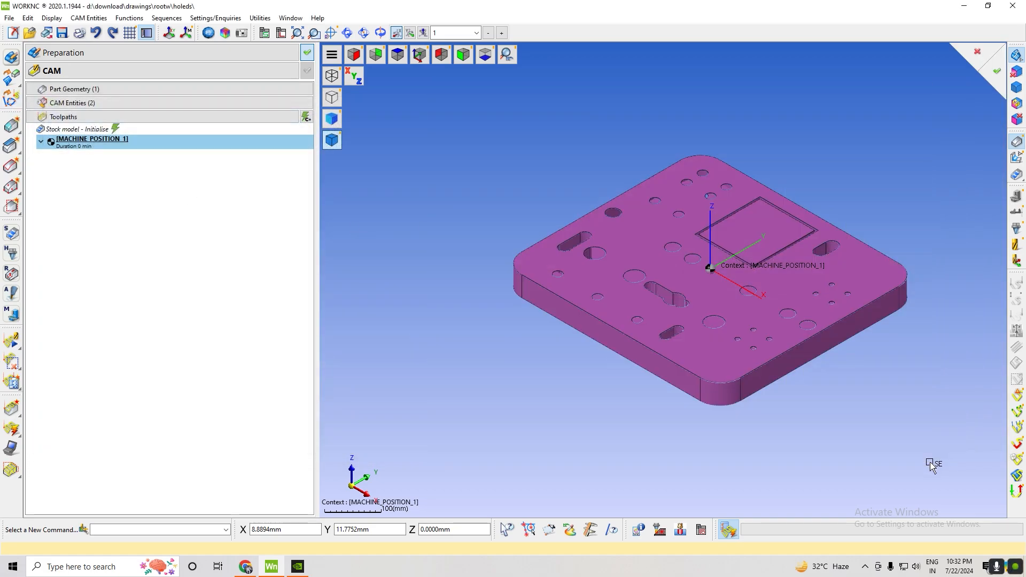
pyautogui.click(998, 77)
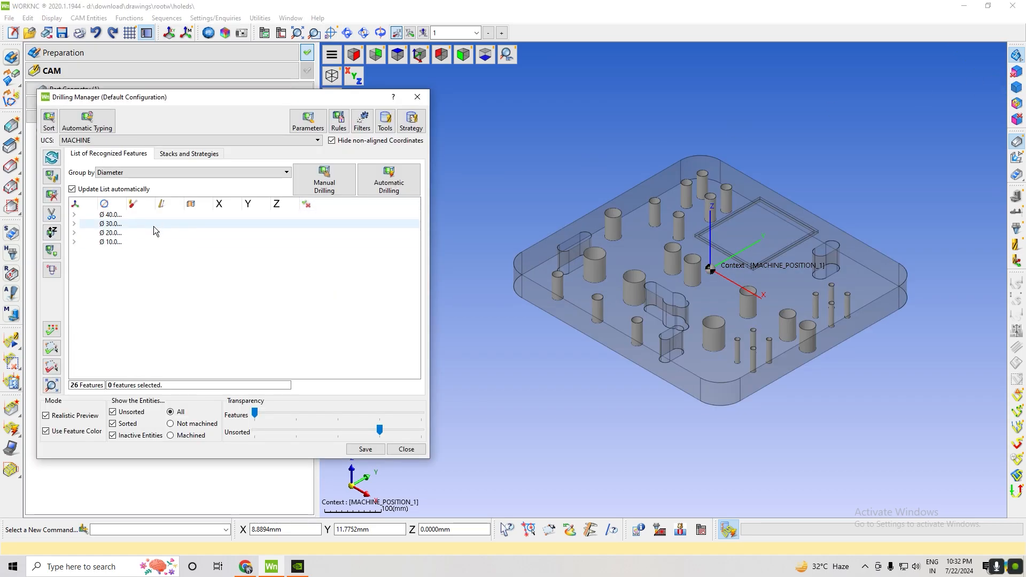
# List the recognised features without grouping and select individual 20 mm and 30 mm holes to locate them on the plate.
pyautogui.click(158, 172)
pyautogui.click(142, 185)
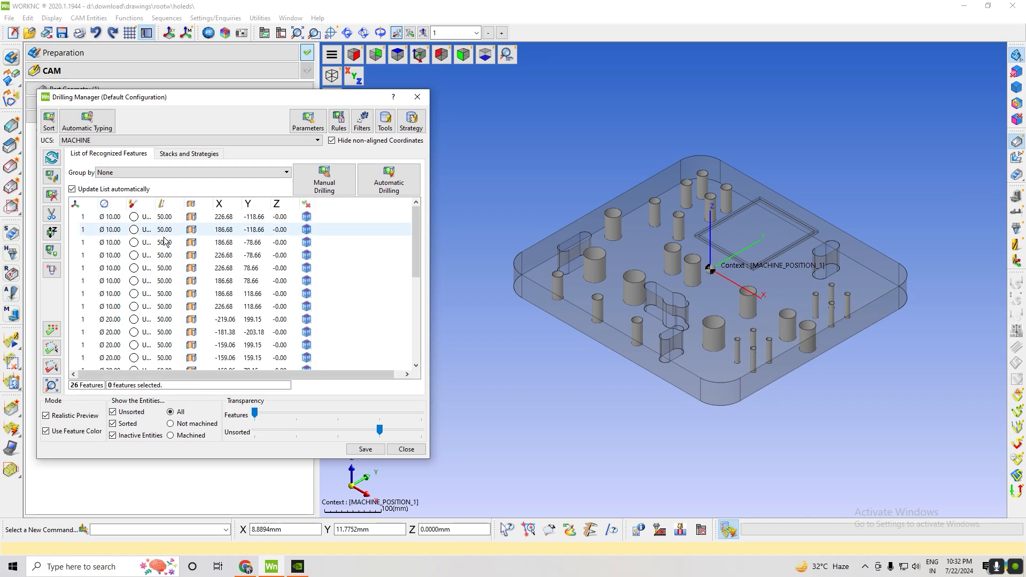
pyautogui.scroll(-5, 219, 299)
pyautogui.scroll(5, 222, 316)
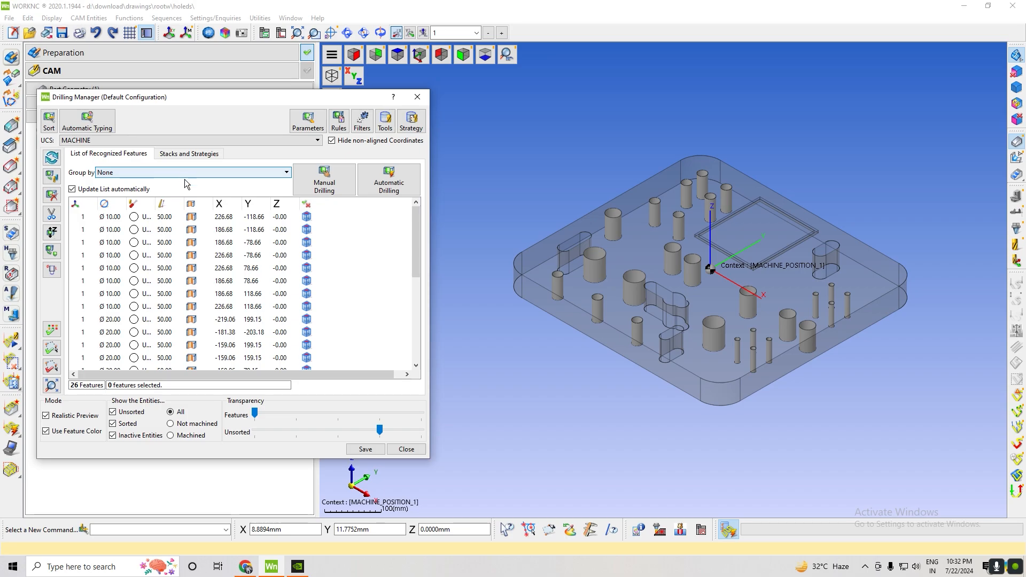
pyautogui.scroll(-3, 246, 320)
pyautogui.click(305, 295)
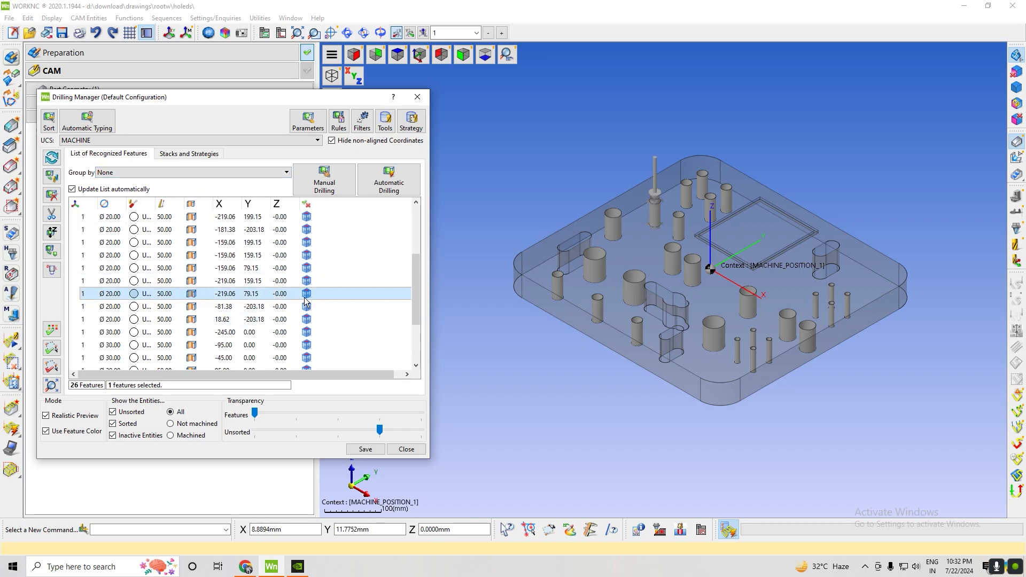
pyautogui.click(202, 167)
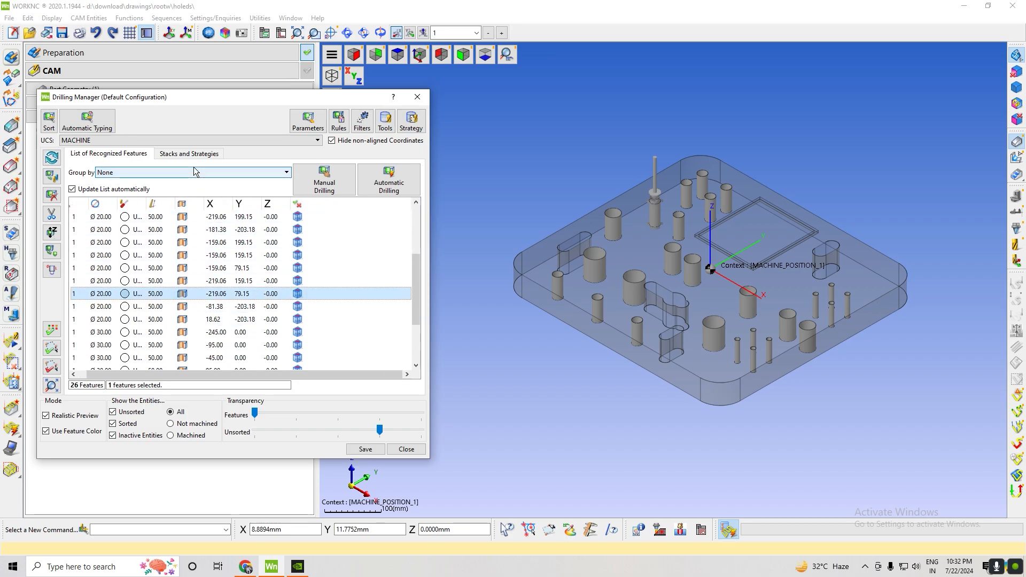
pyautogui.click(379, 294)
pyautogui.click(215, 230)
pyautogui.click(216, 306)
pyautogui.click(215, 357)
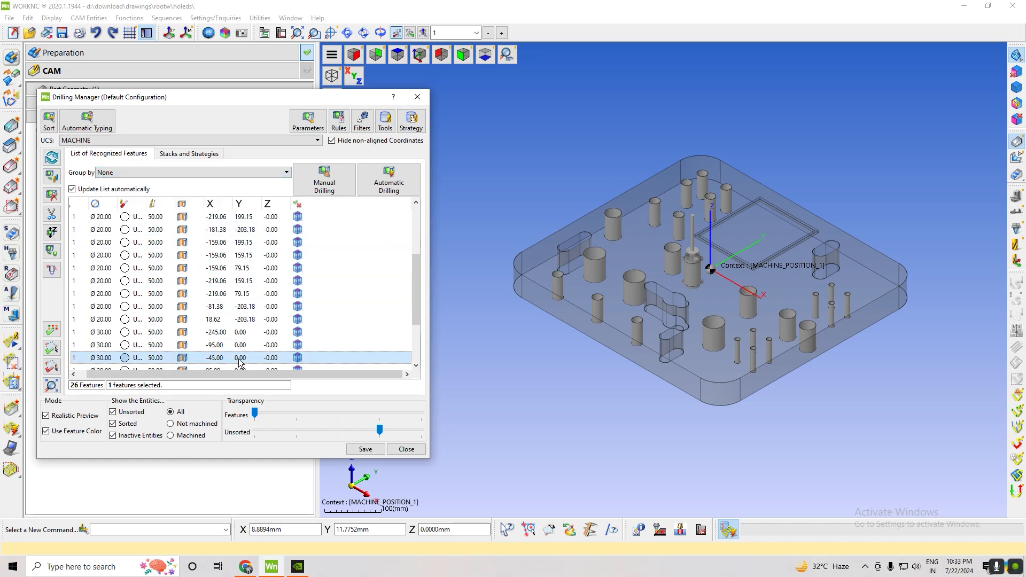
# Group the recognised features by diameter and inspect the holes in the 40, 30 and 20 mm groups.
pyautogui.click(161, 172)
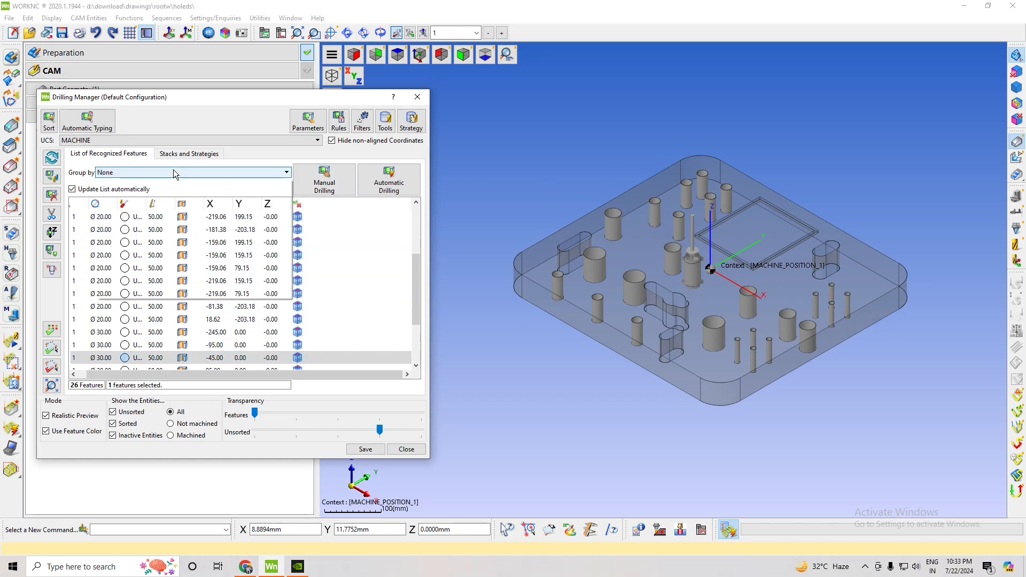
pyautogui.click(120, 198)
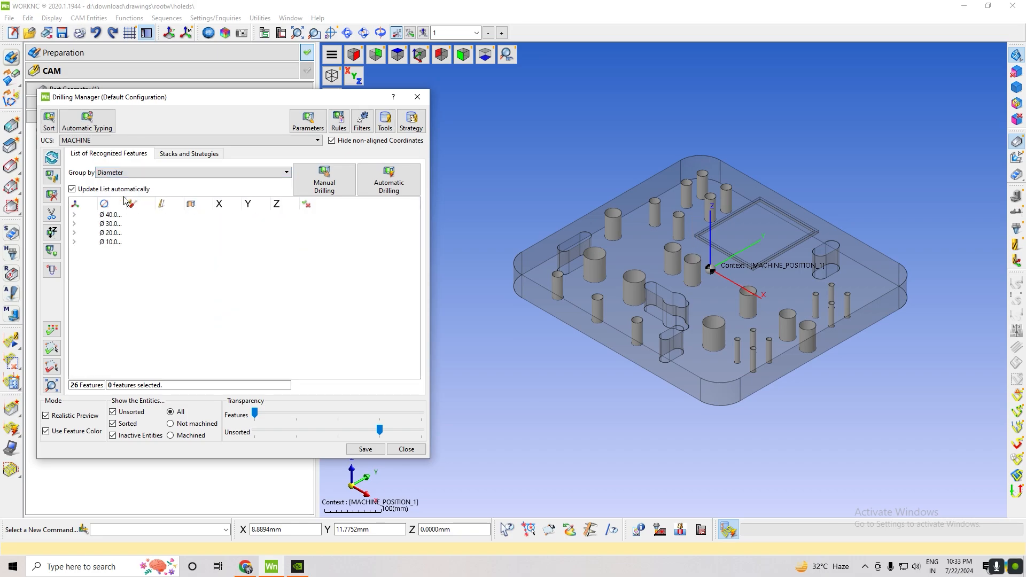
pyautogui.click(74, 214)
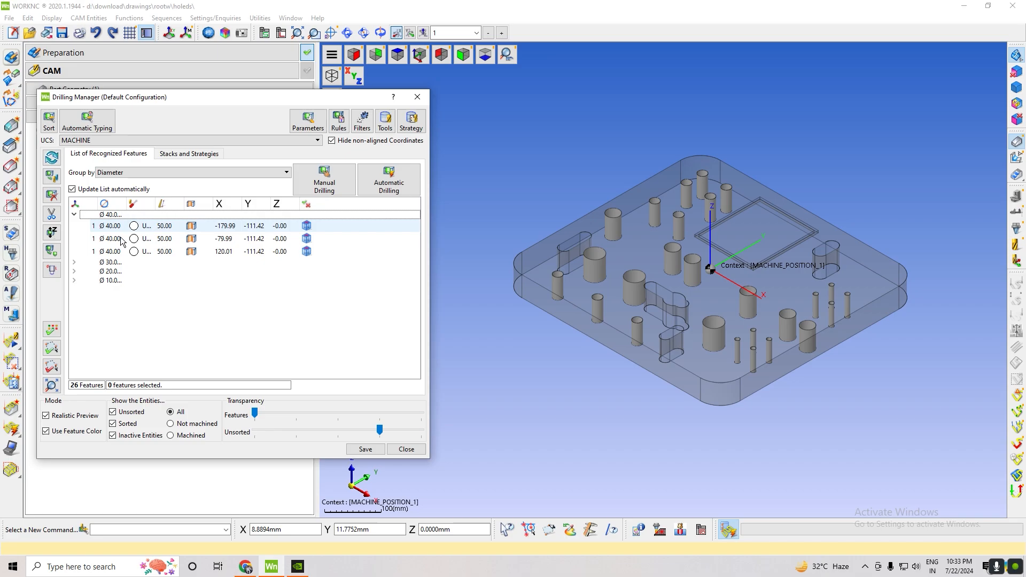
pyautogui.click(75, 262)
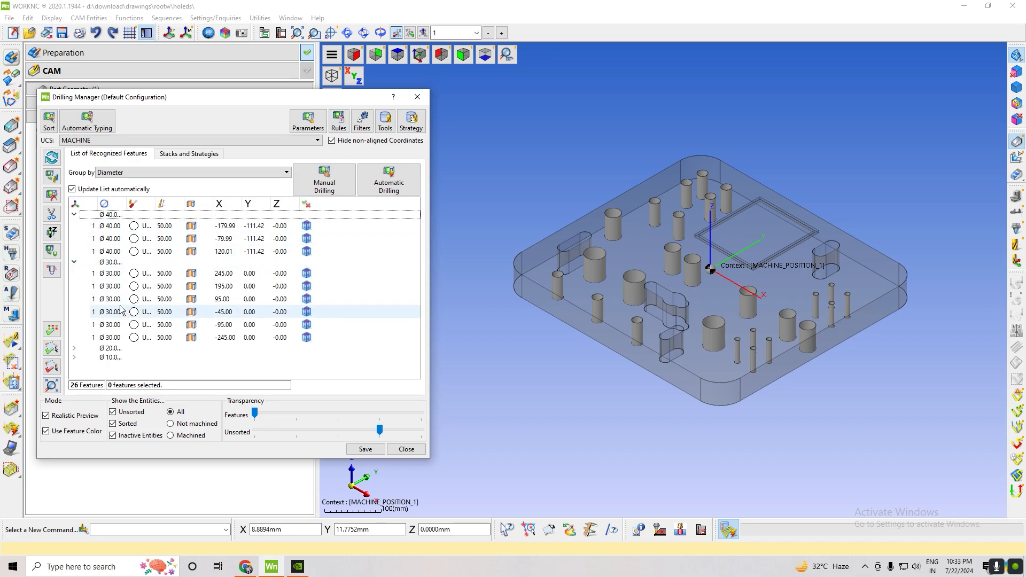
pyautogui.click(74, 349)
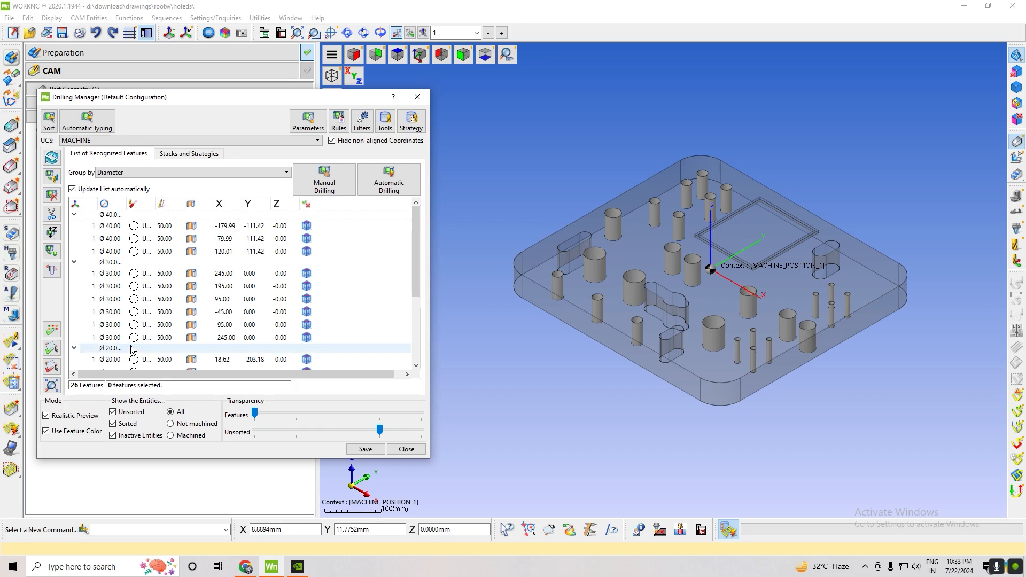
pyautogui.scroll(-3, 75, 320)
pyautogui.click(74, 240)
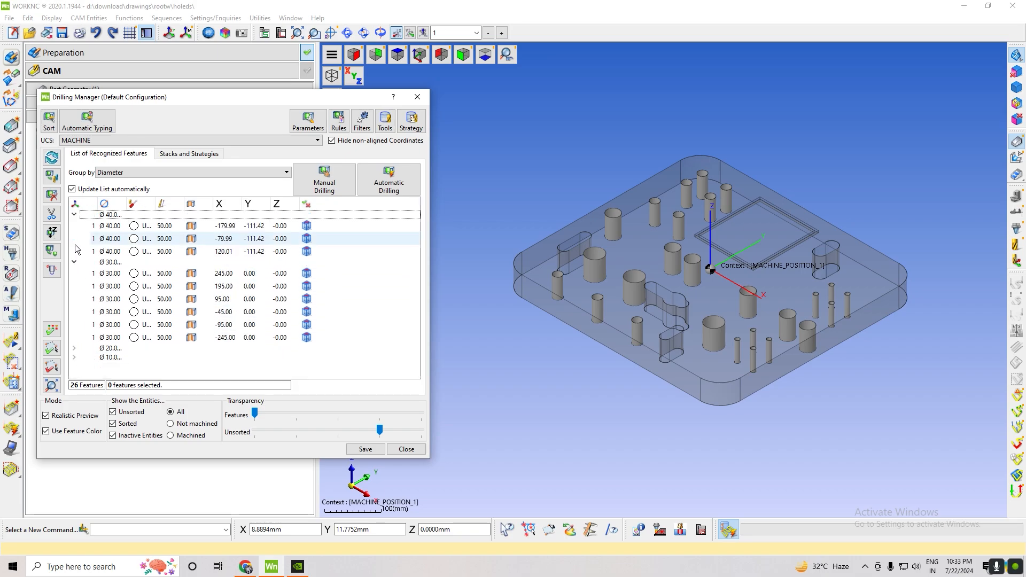
# Collapse the expanded diameter groups and highlight the 10, 20 and 30 mm hole groups on the plate one after another.
pyautogui.click(74, 263)
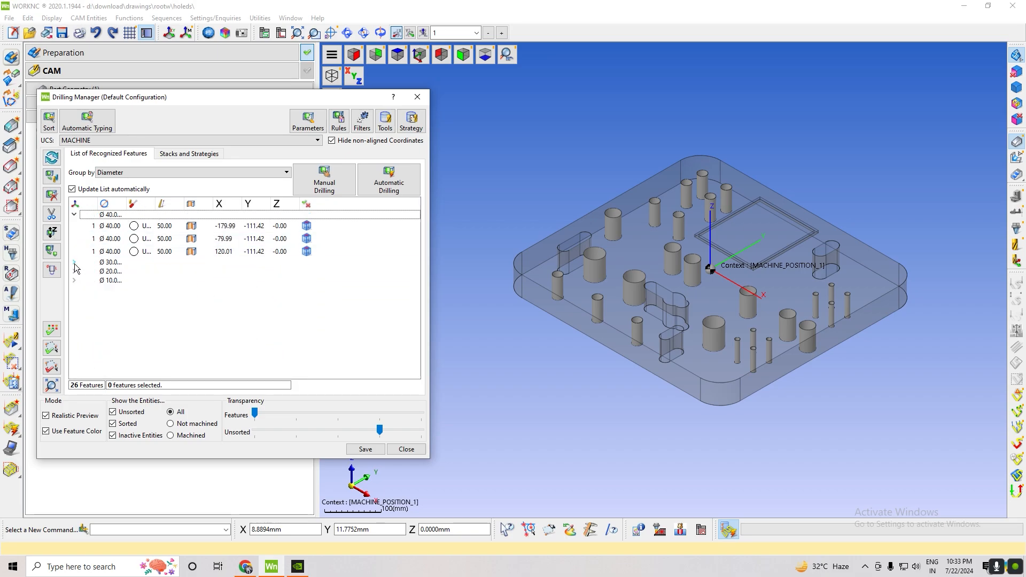
pyautogui.click(74, 214)
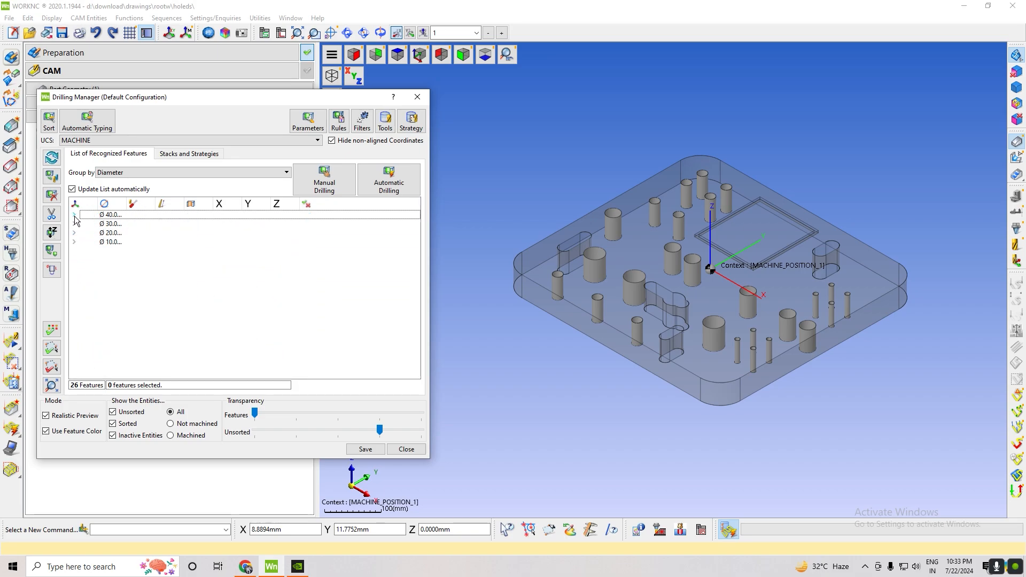
pyautogui.click(112, 243)
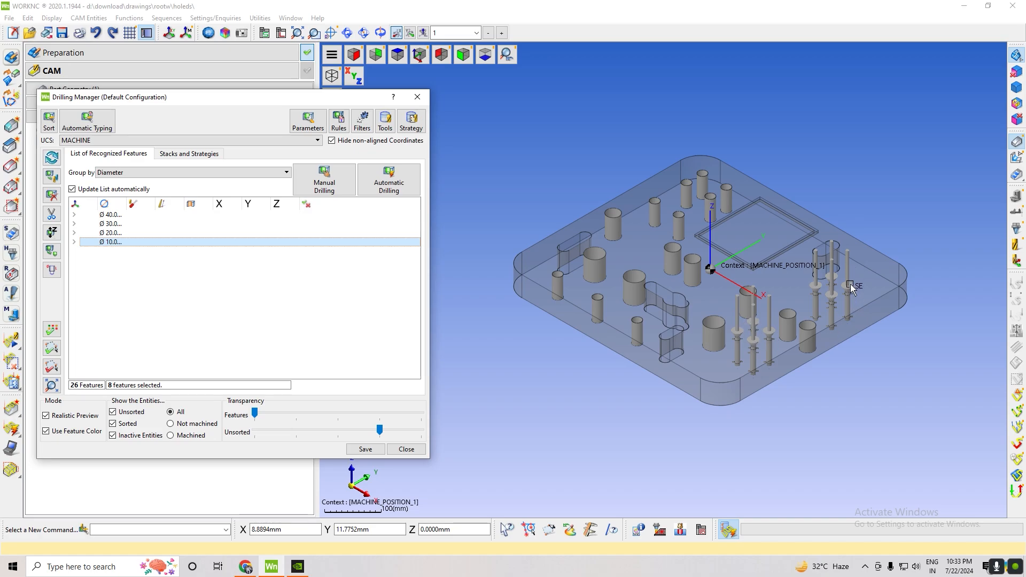
pyautogui.click(127, 233)
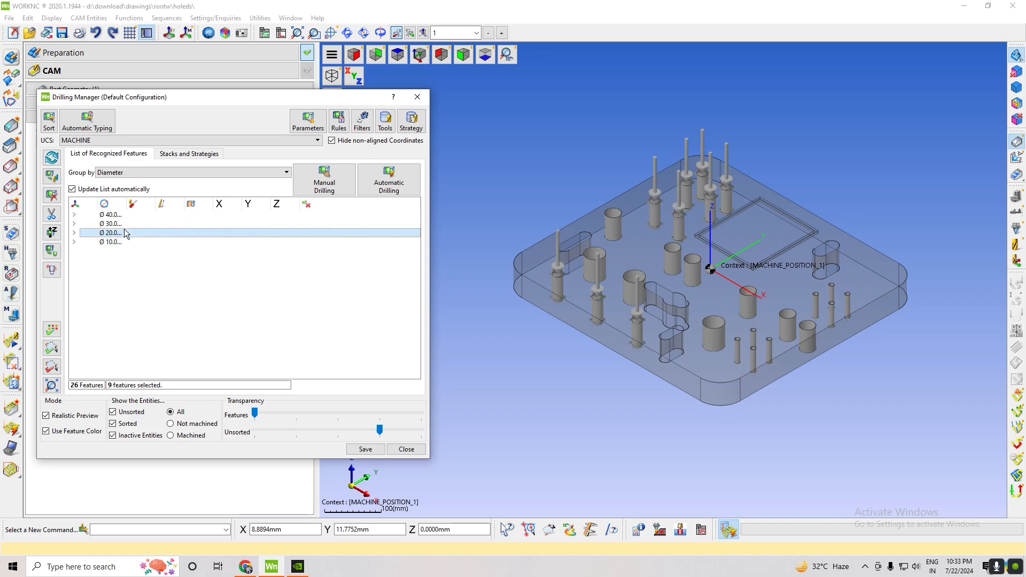
pyautogui.click(129, 224)
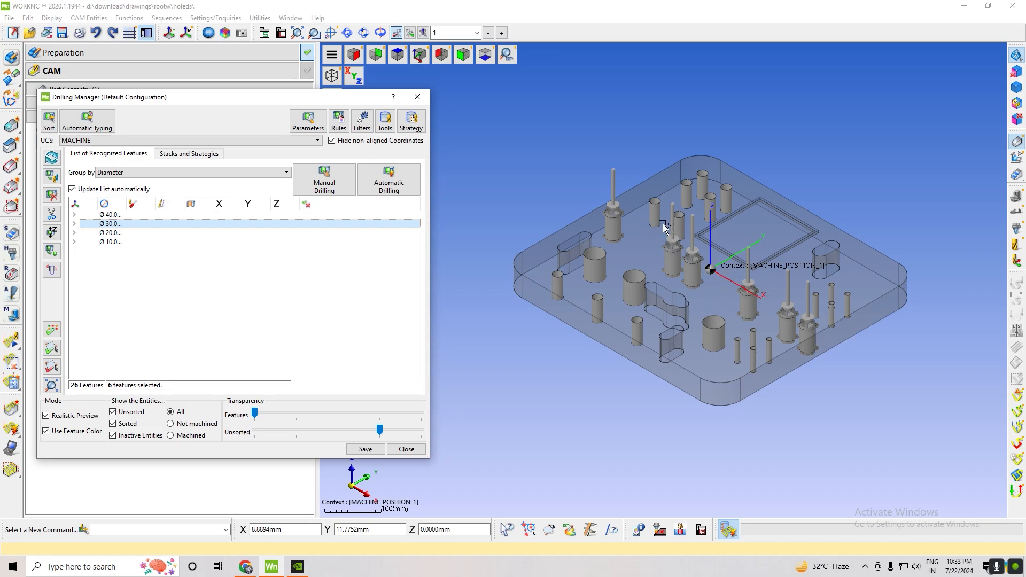
pyautogui.click(218, 297)
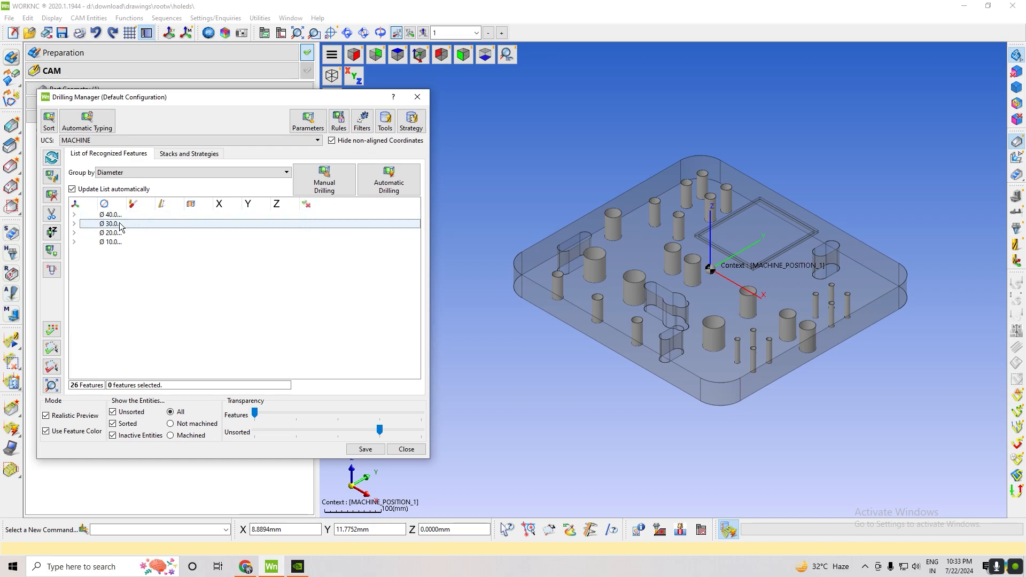
# Assign the Drill type to the whole group of 10 mm holes.
pyautogui.click(118, 243)
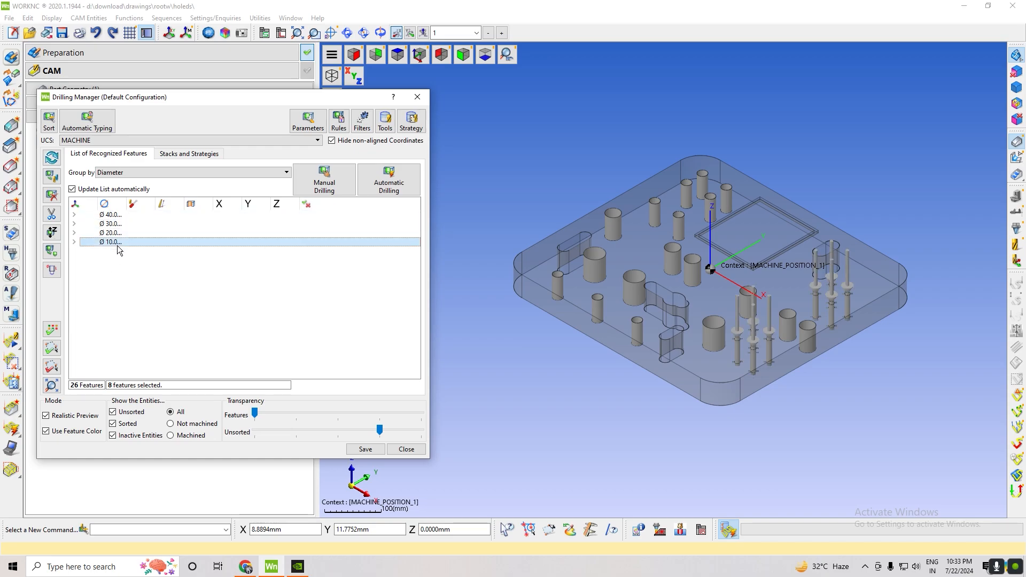
pyautogui.rightClick(118, 249)
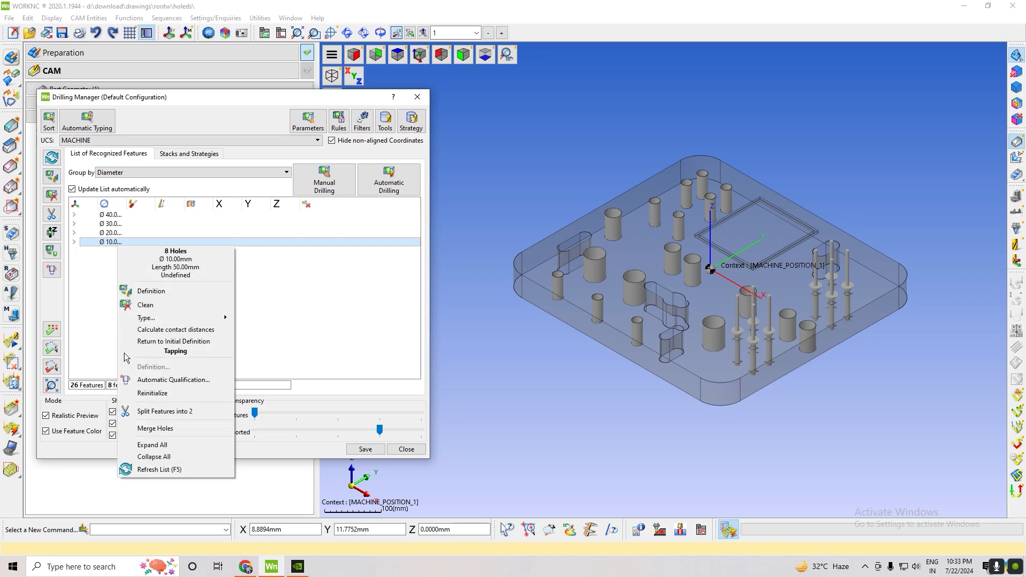
pyautogui.moveTo(177, 322)
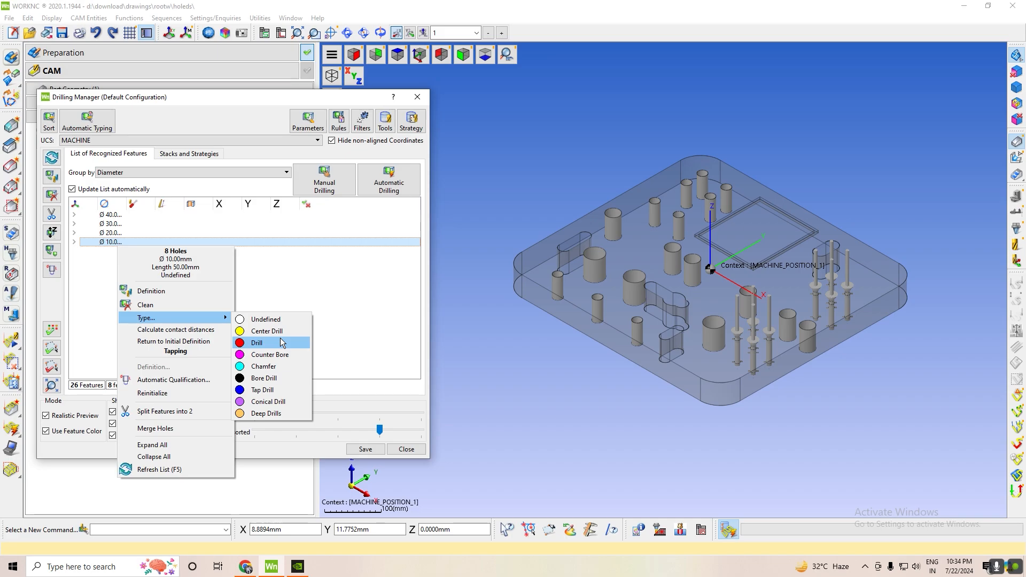
pyautogui.click(280, 344)
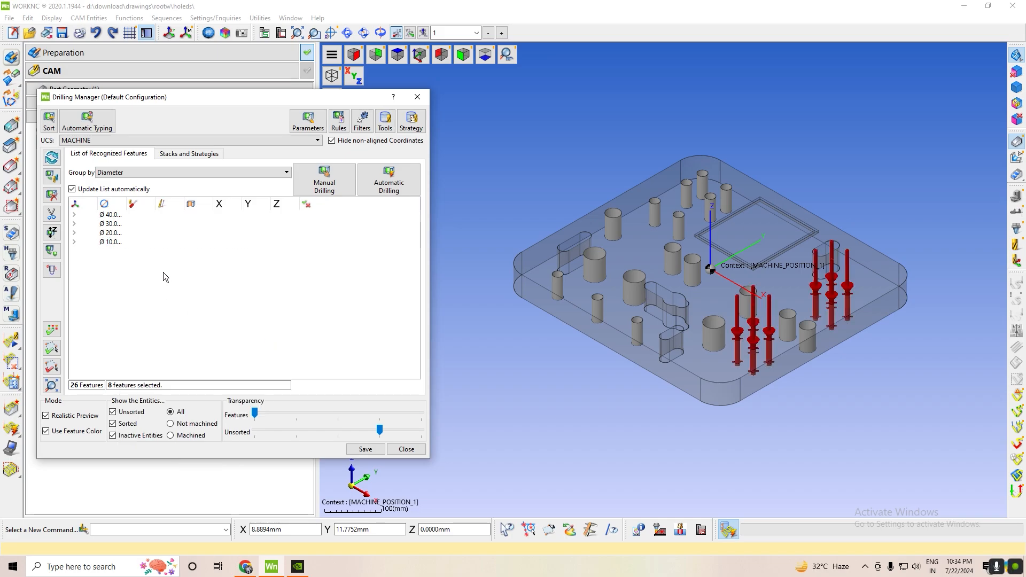
# Assign the Chamfer type to the whole group of 20 mm holes.
pyautogui.click(113, 234)
pyautogui.moveTo(125, 279)
pyautogui.mouseDown()
pyautogui.moveTo(111, 226)
pyautogui.moveTo(112, 285)
pyautogui.mouseUp()
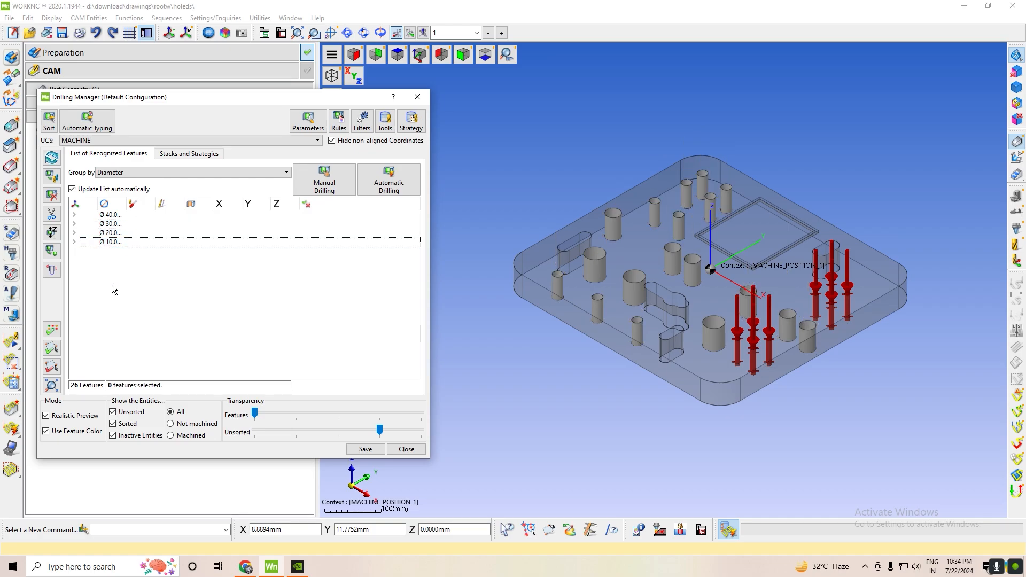
pyautogui.click(102, 233)
pyautogui.rightClick(103, 234)
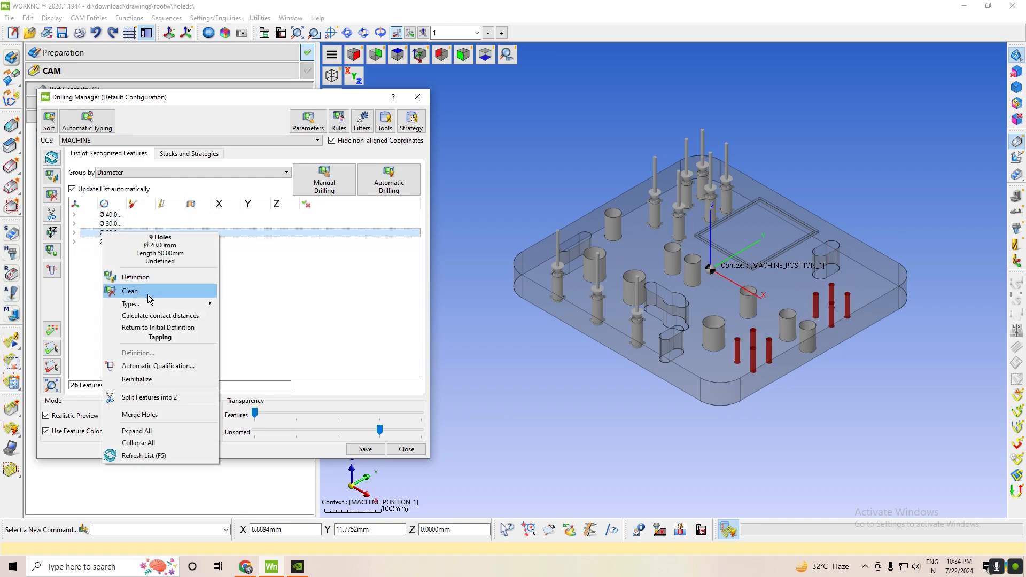
pyautogui.moveTo(155, 305)
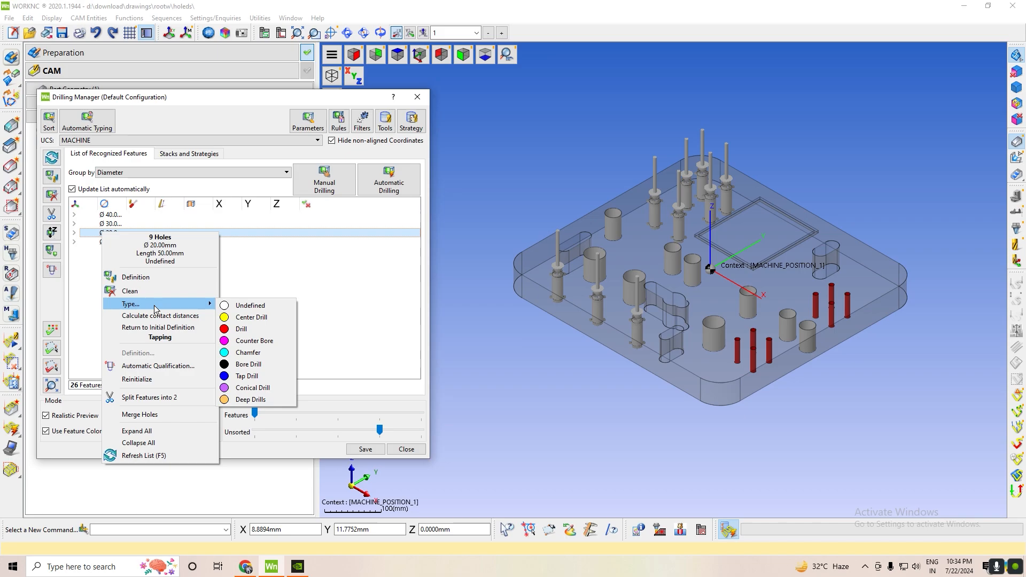
pyautogui.click(249, 353)
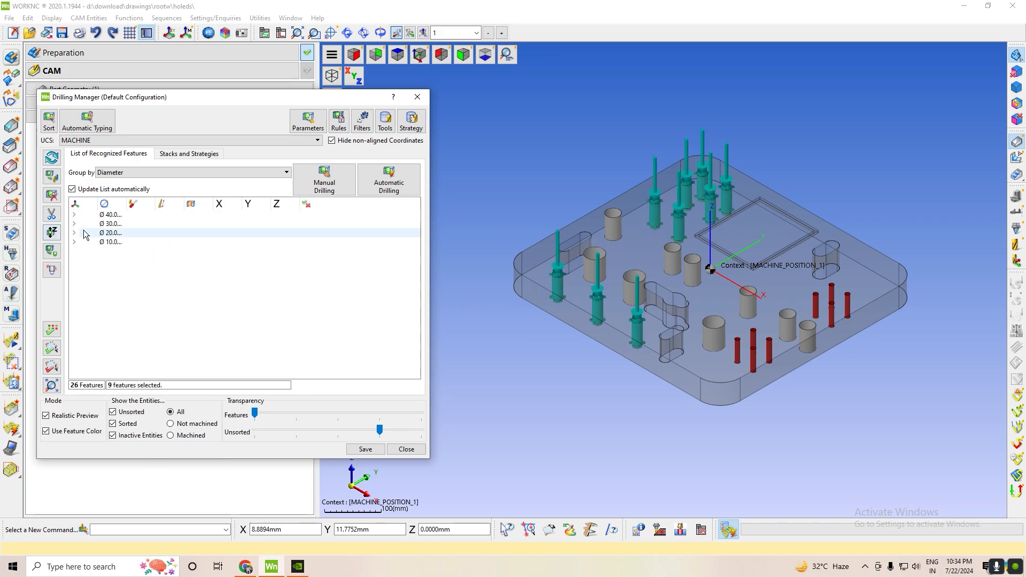
# Assign the Drill type to the 30 mm hole group and the Bore Drill type to the 40 mm hole group.
pyautogui.click(121, 223)
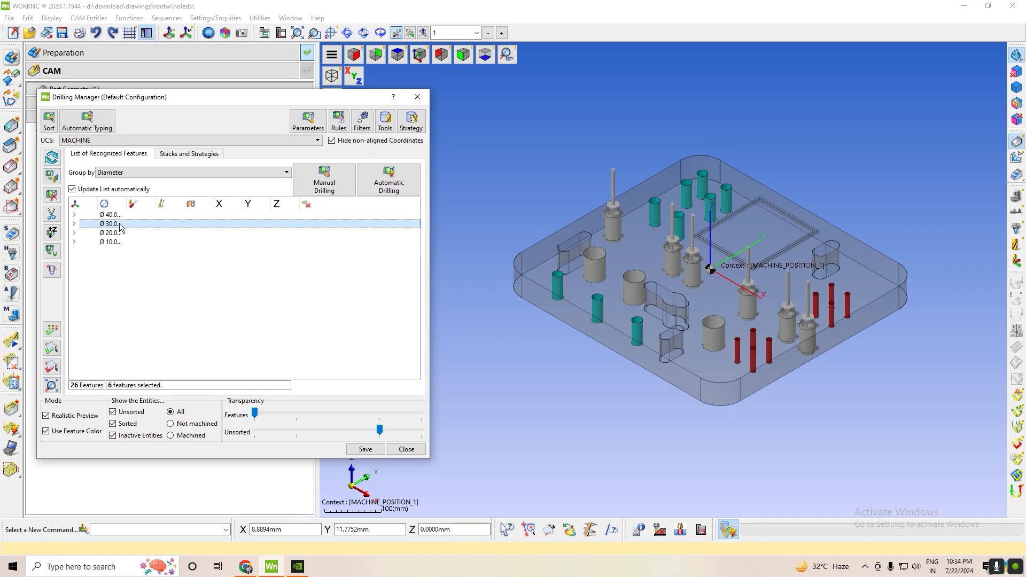
pyautogui.rightClick(120, 224)
pyautogui.moveTo(192, 297)
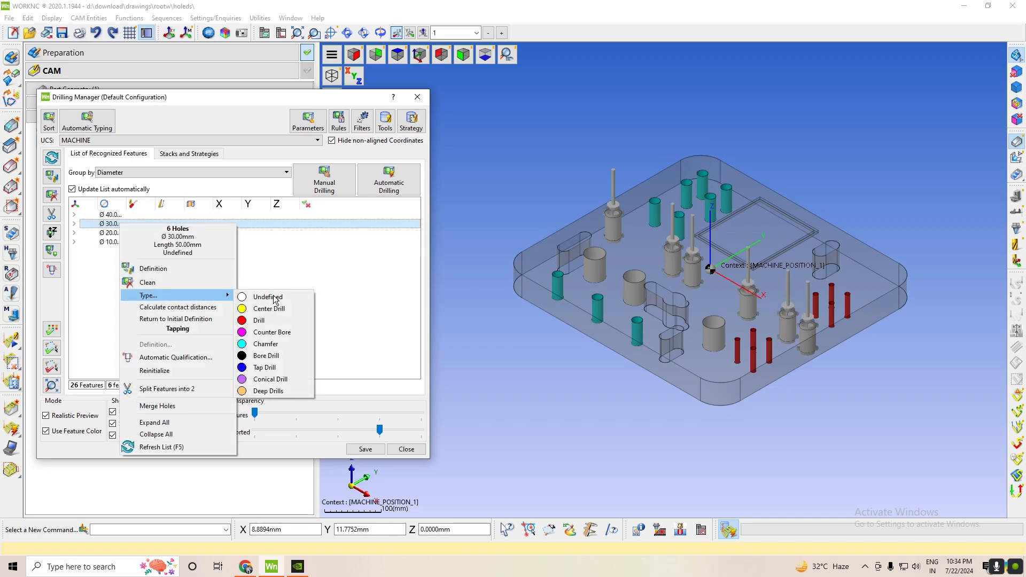
pyautogui.click(257, 325)
pyautogui.rightClick(133, 216)
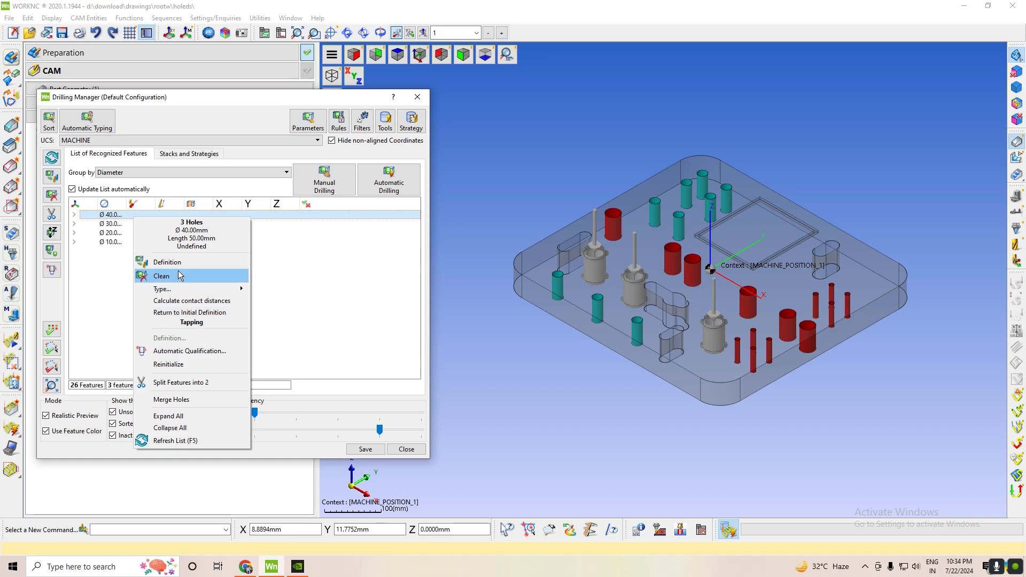
pyautogui.moveTo(221, 290)
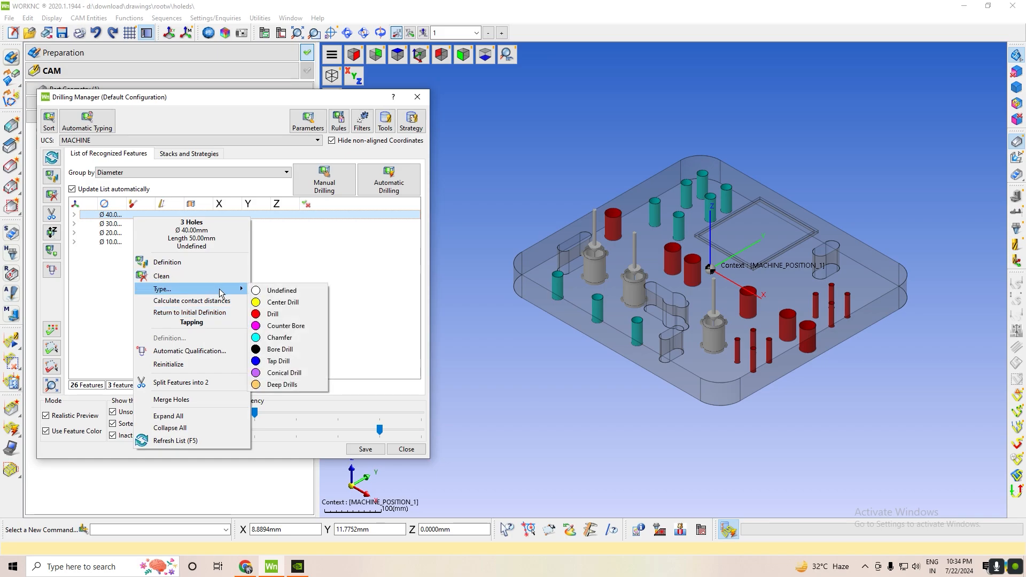
pyautogui.click(280, 351)
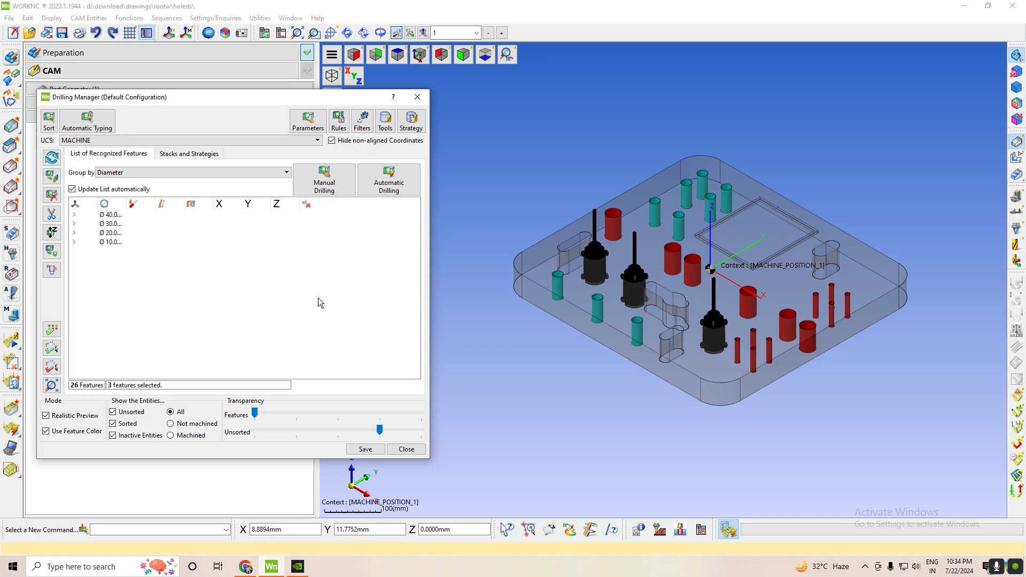
# Highlight the 10, 20 and 30 mm hole groups in turn to check their assigned type colours on the plate.
pyautogui.click(111, 242)
pyautogui.press('Up')
pyautogui.press('Up')
pyautogui.click(126, 289)
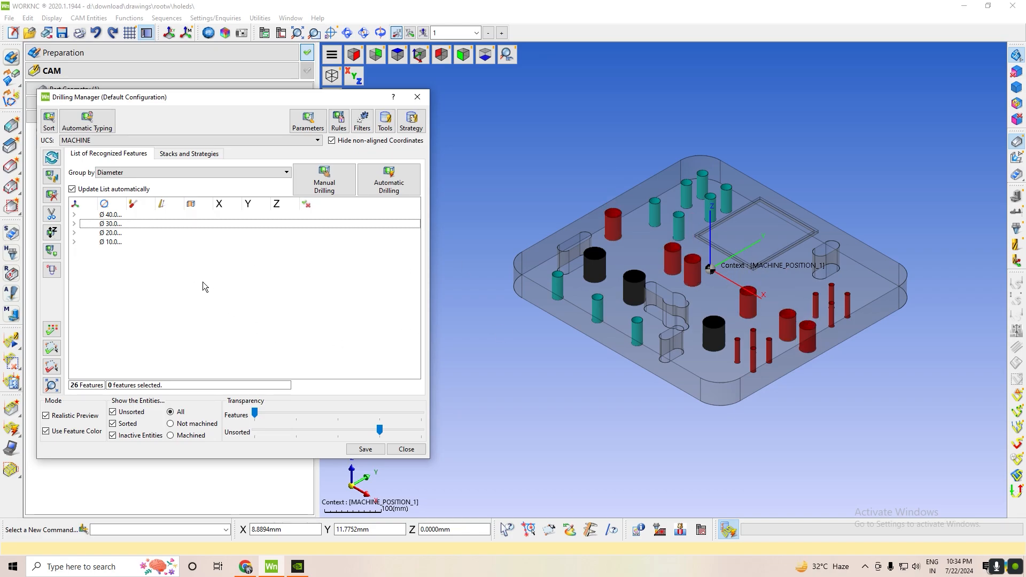
# Start manual drilling for the 10 mm hole group and add a Drill operation to its machining strategy.
pyautogui.click(112, 243)
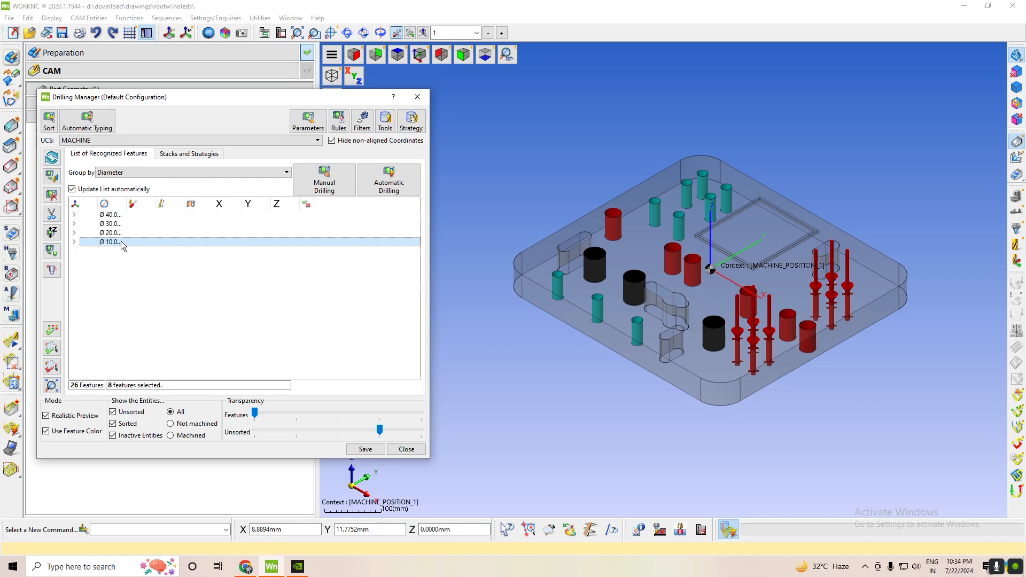
pyautogui.click(337, 181)
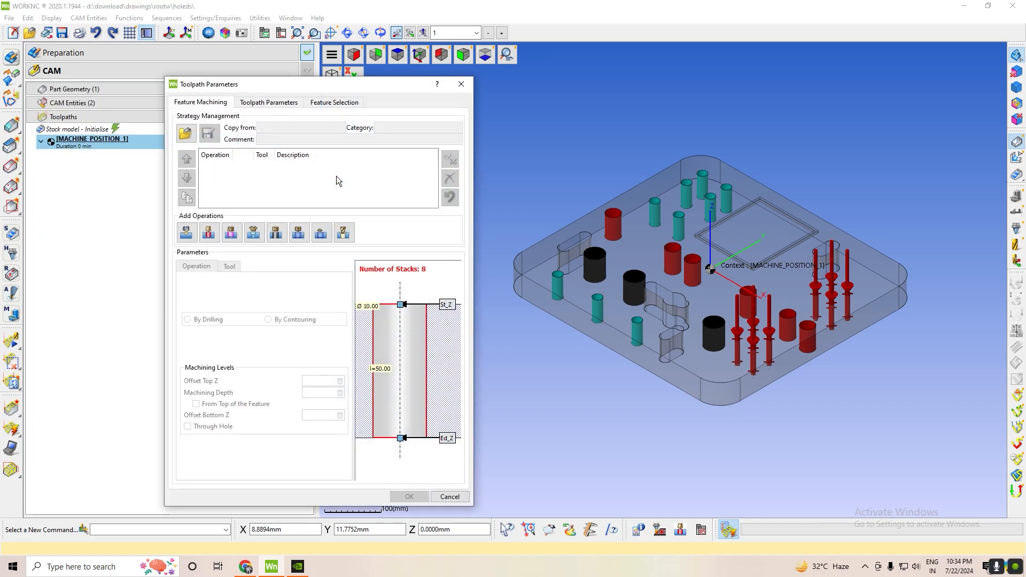
pyautogui.click(461, 85)
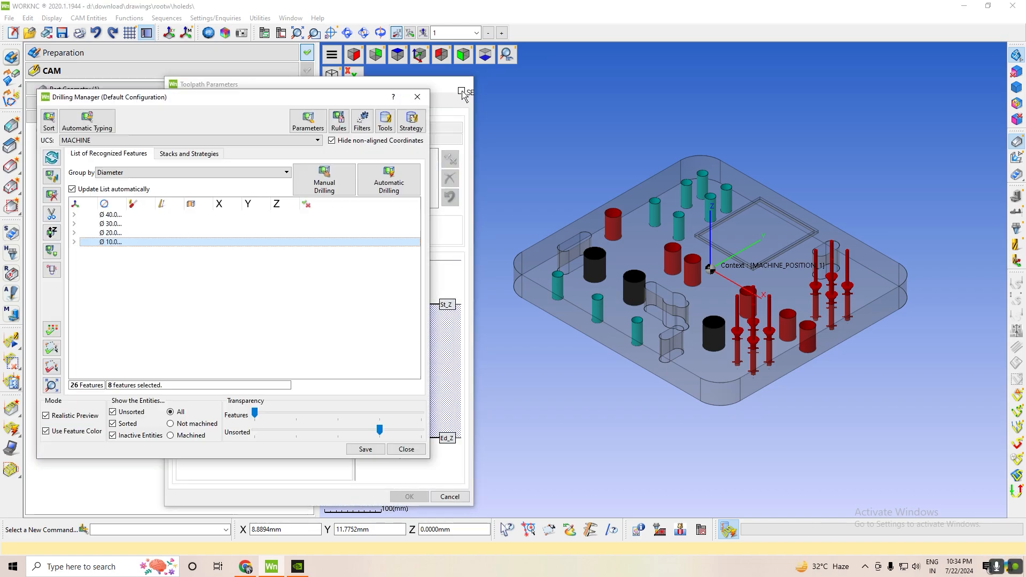
pyautogui.click(331, 176)
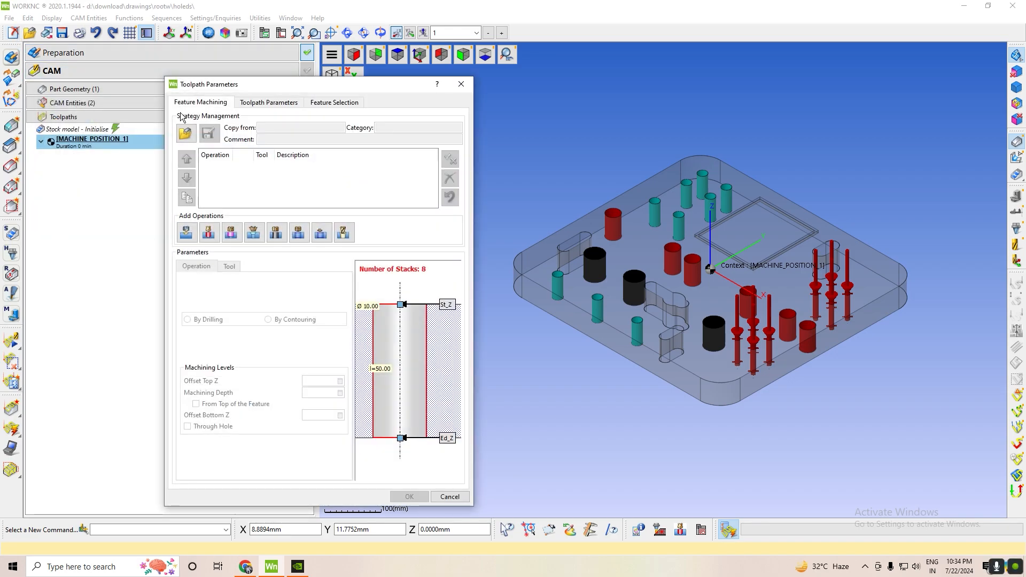
pyautogui.click(209, 233)
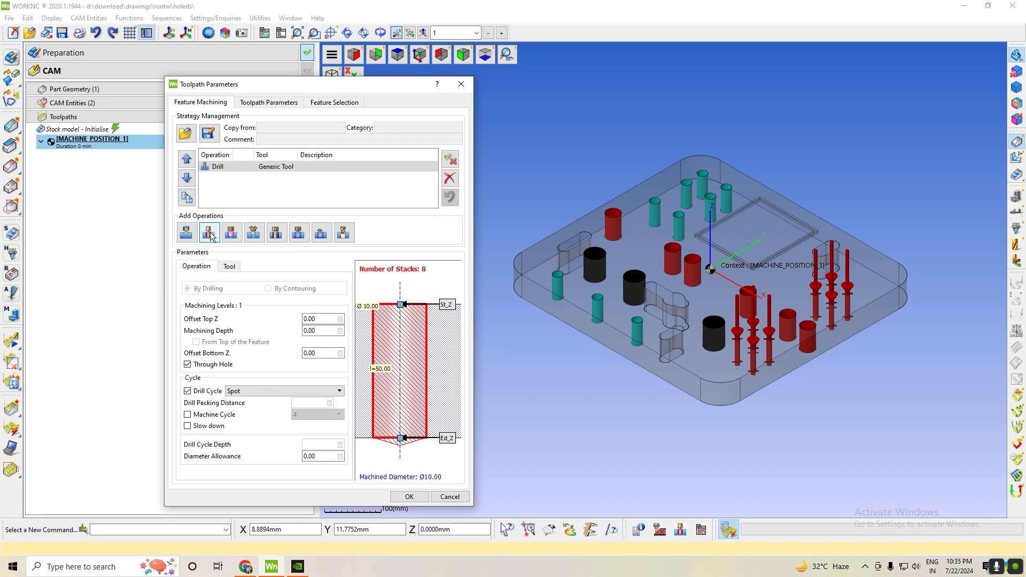
# Create a drill tool for the operation with 5 mm radius, 100 mm length, 50 mm cutting length and 60° nose angle.
pyautogui.click(230, 267)
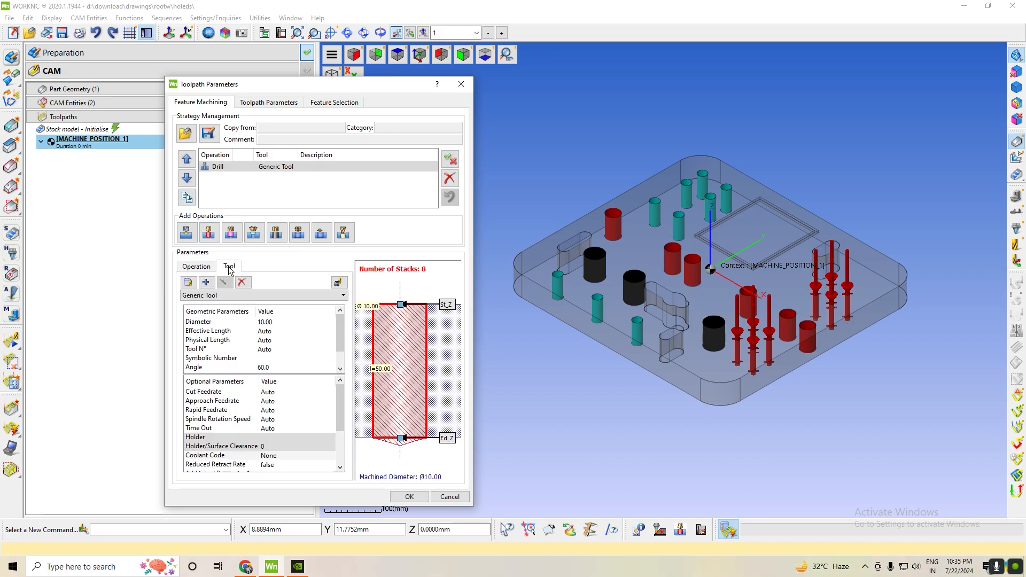
pyautogui.click(206, 282)
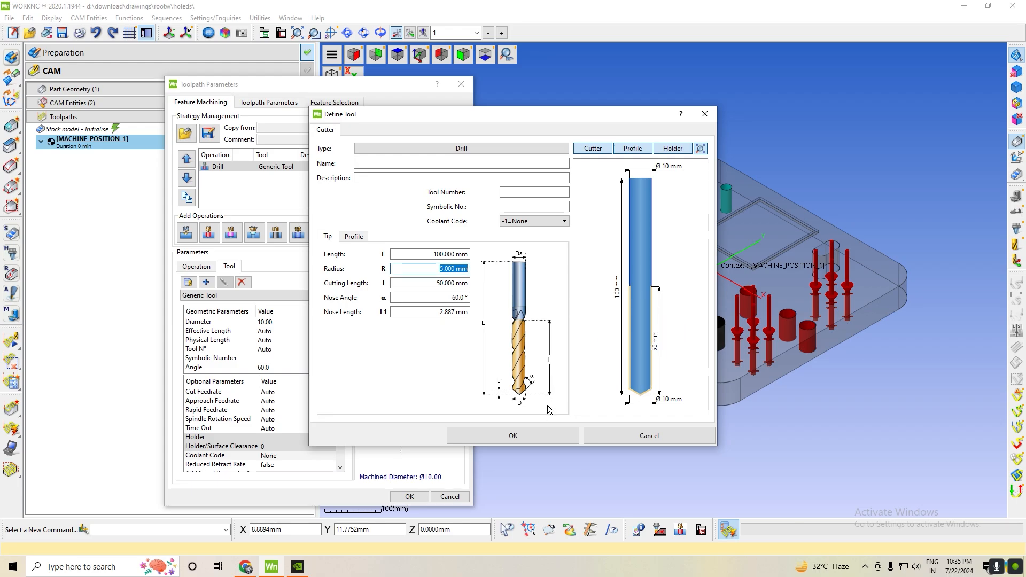
pyautogui.click(543, 435)
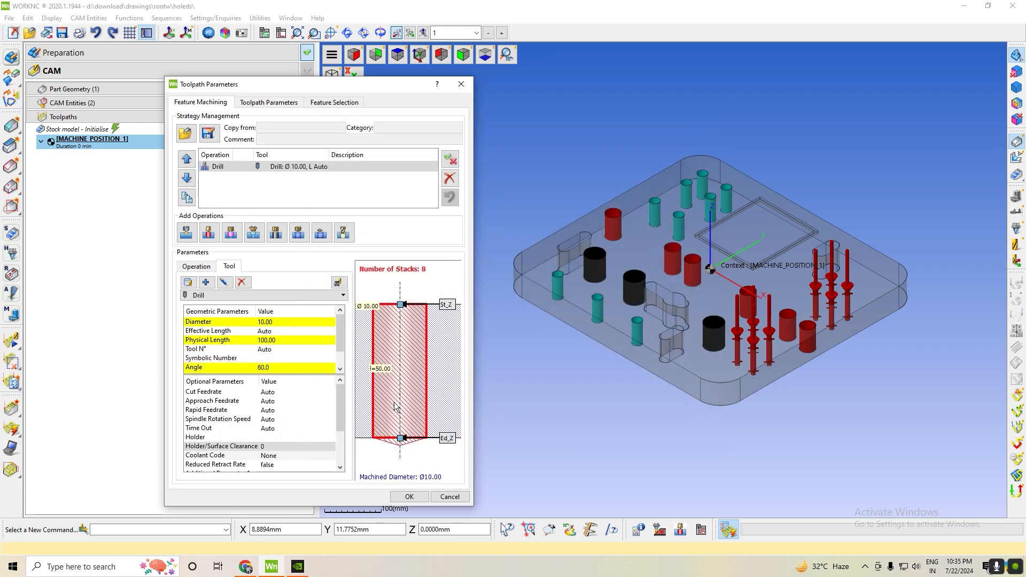
pyautogui.click(188, 283)
pyautogui.click(781, 85)
# Set the drill operation's top Z offset to 0.50 and its machining depth to 52.00.
pyautogui.click(202, 267)
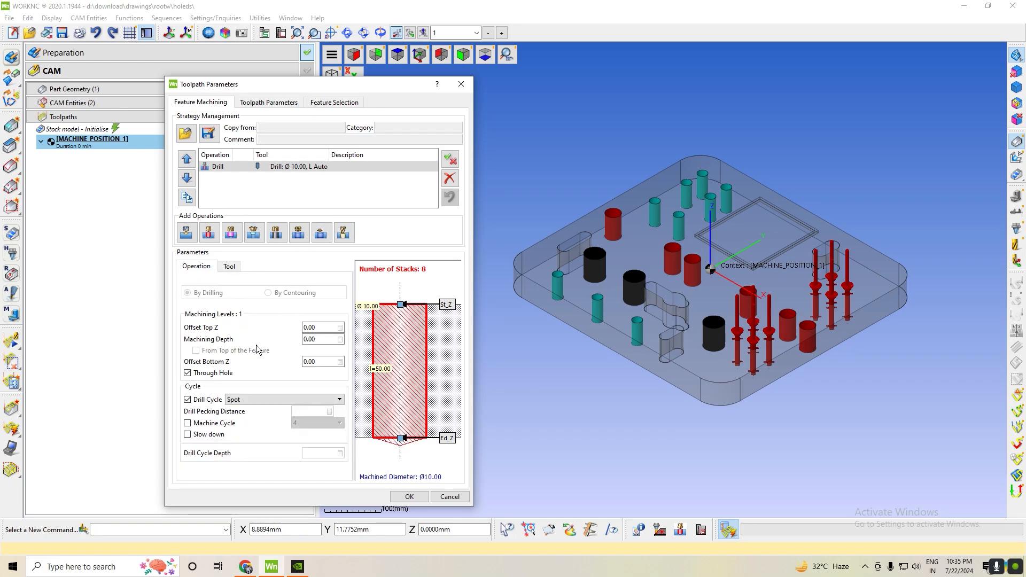
pyautogui.click(318, 328)
pyautogui.write('0.50')
pyautogui.press('Return')
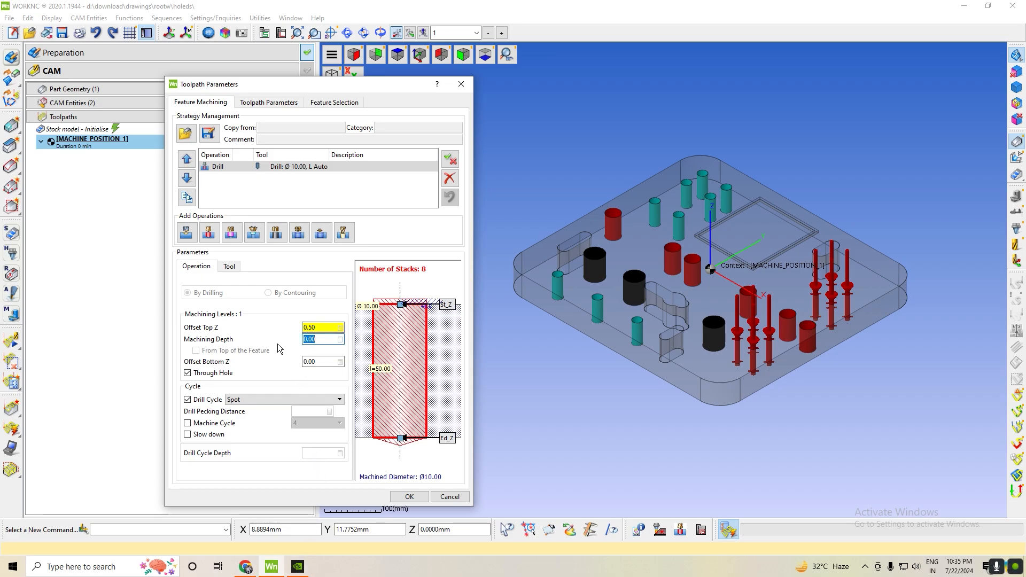
pyautogui.write('52.00')
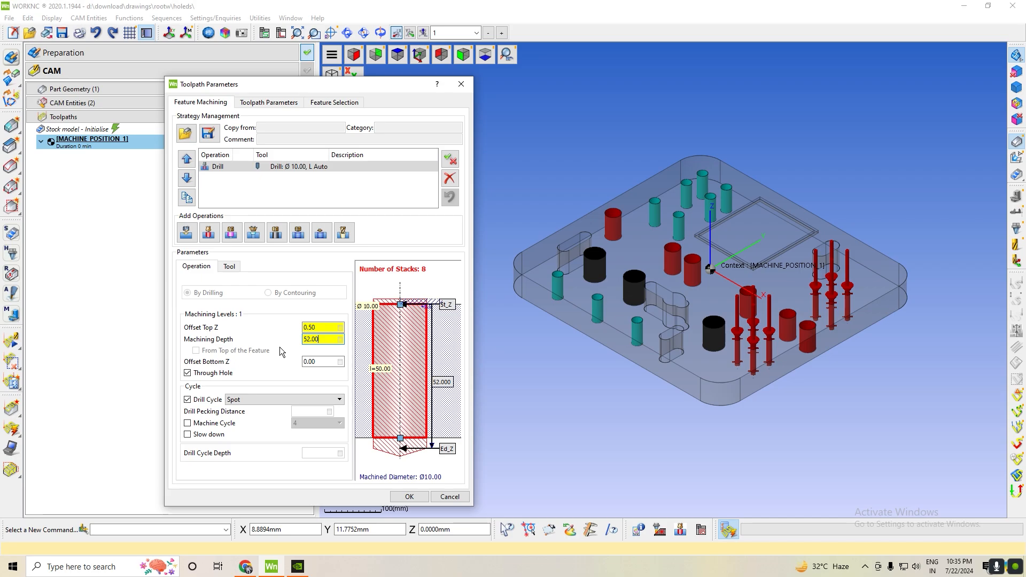
# Try the machine cycle, and switch the operation back to a drill cycle of type Retract.
pyautogui.click(202, 425)
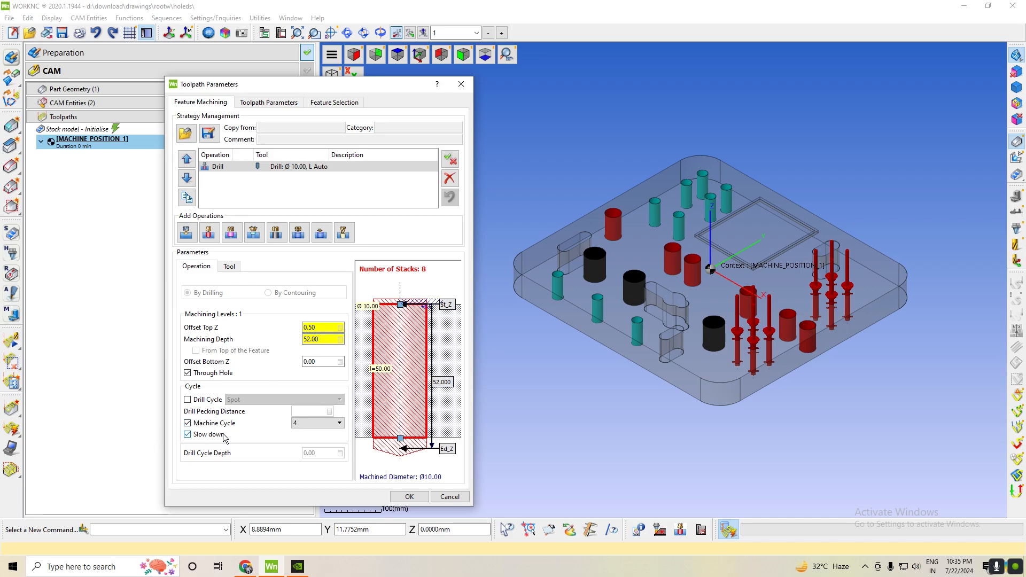
pyautogui.click(206, 402)
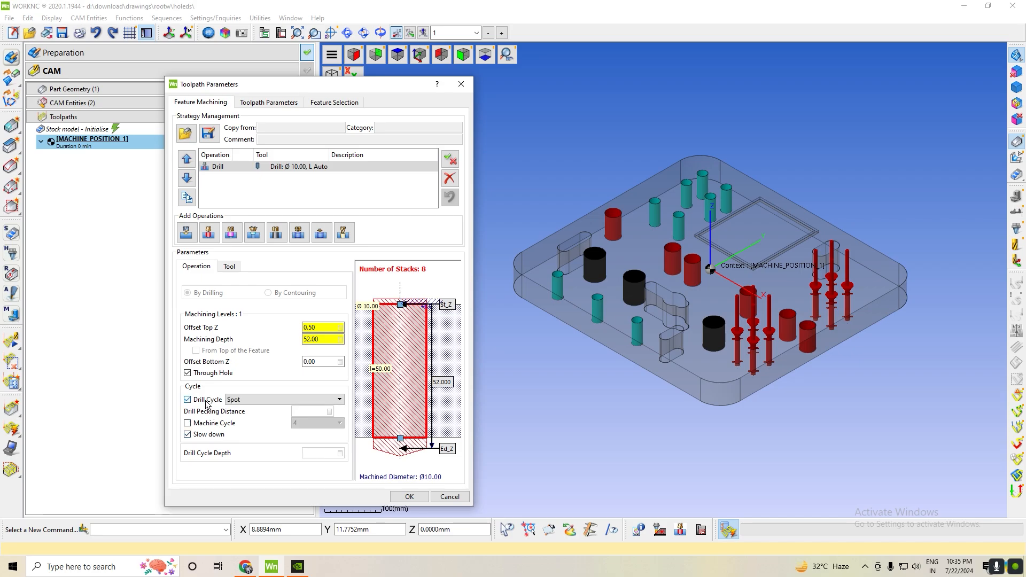
pyautogui.click(278, 399)
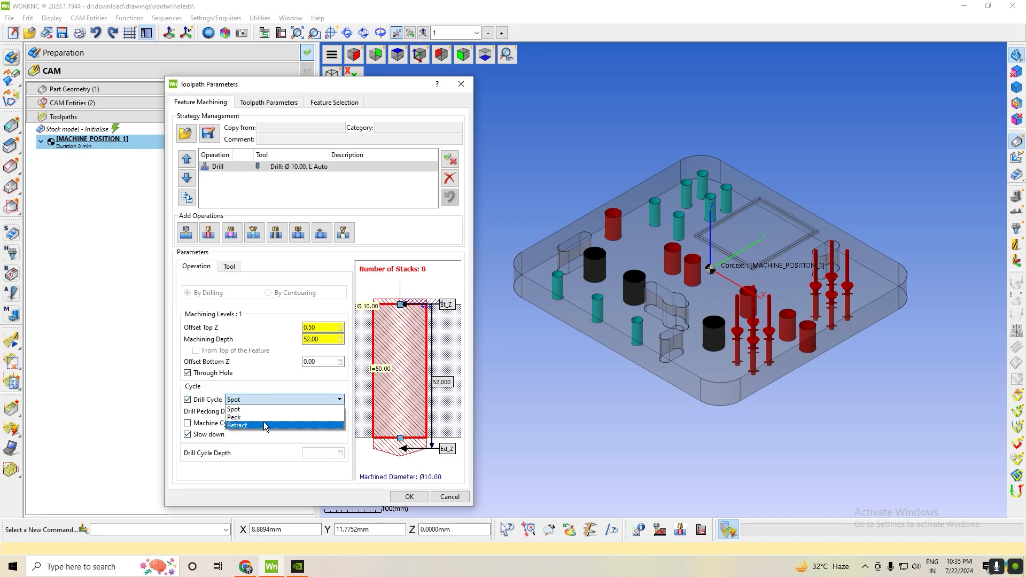
pyautogui.click(262, 424)
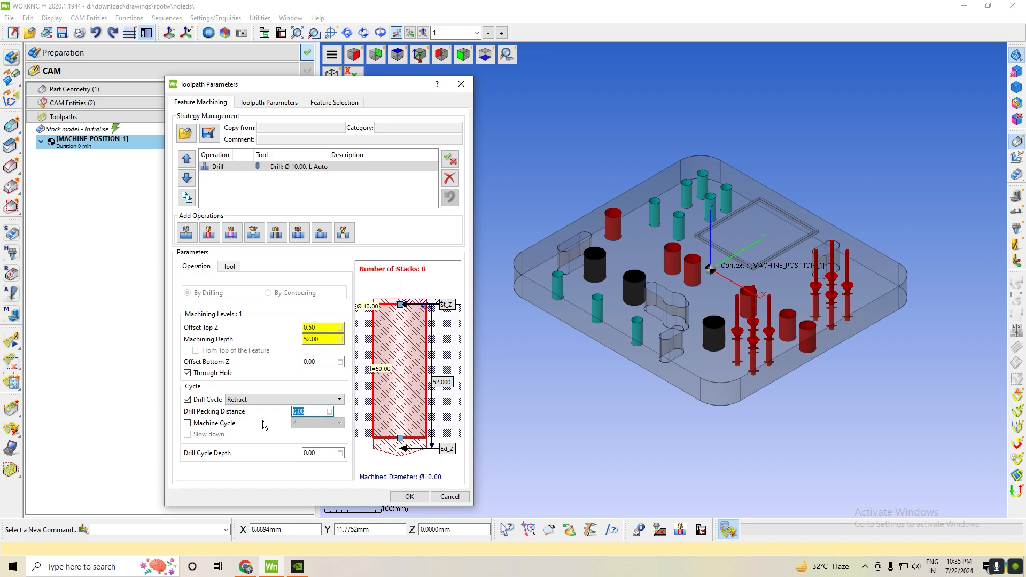
# Set the drill pecking distance to 5.00 and the drill cycle depth to 52.00, and accept the toolpath parameters.
pyautogui.write('5.00')
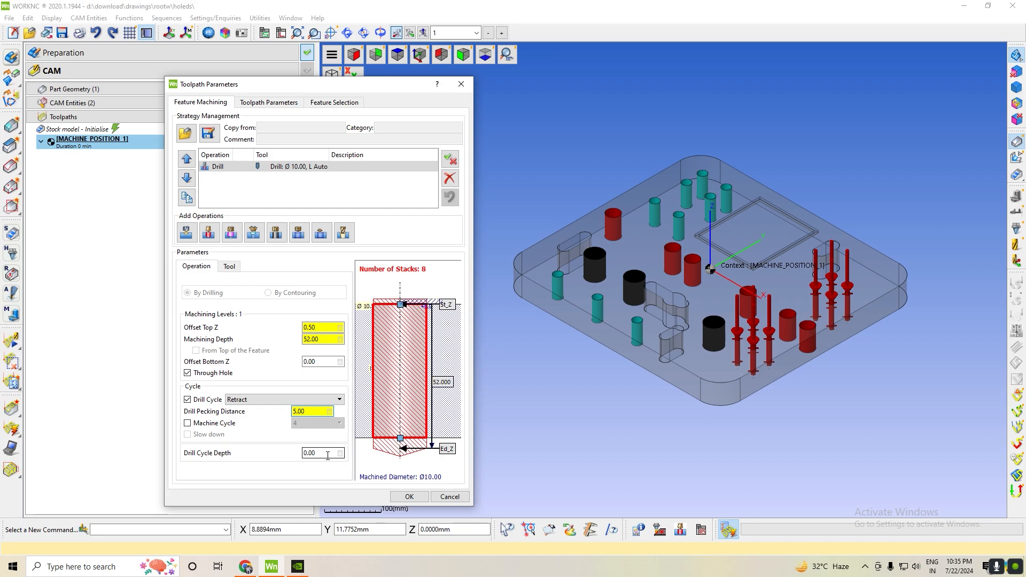
pyautogui.click(409, 498)
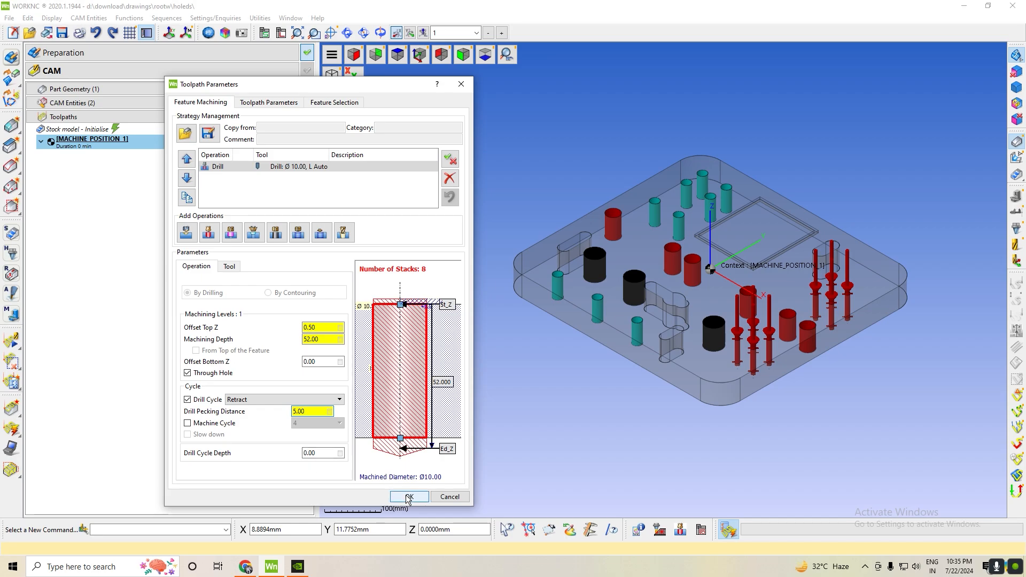
pyautogui.click(405, 497)
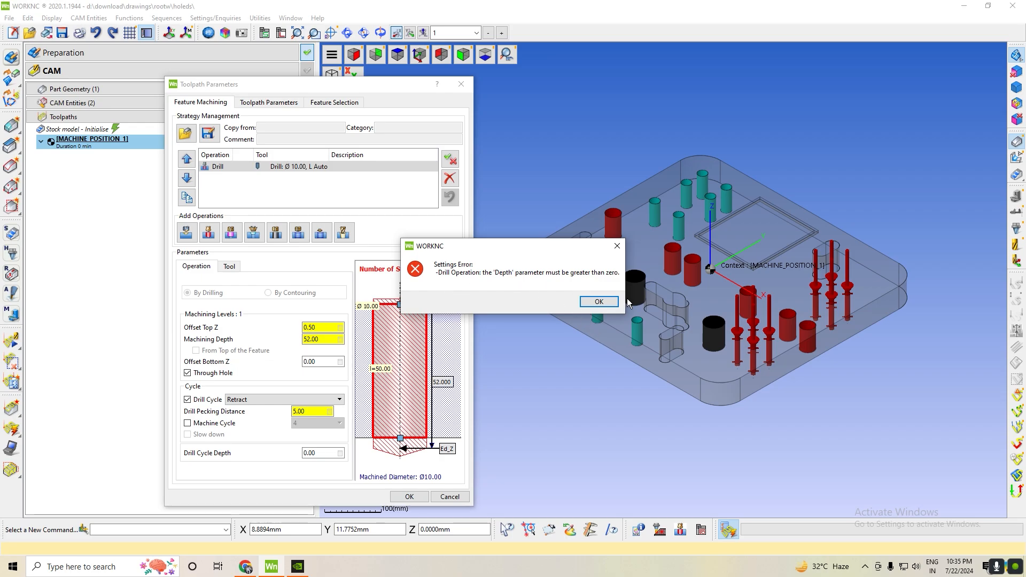
pyautogui.click(599, 301)
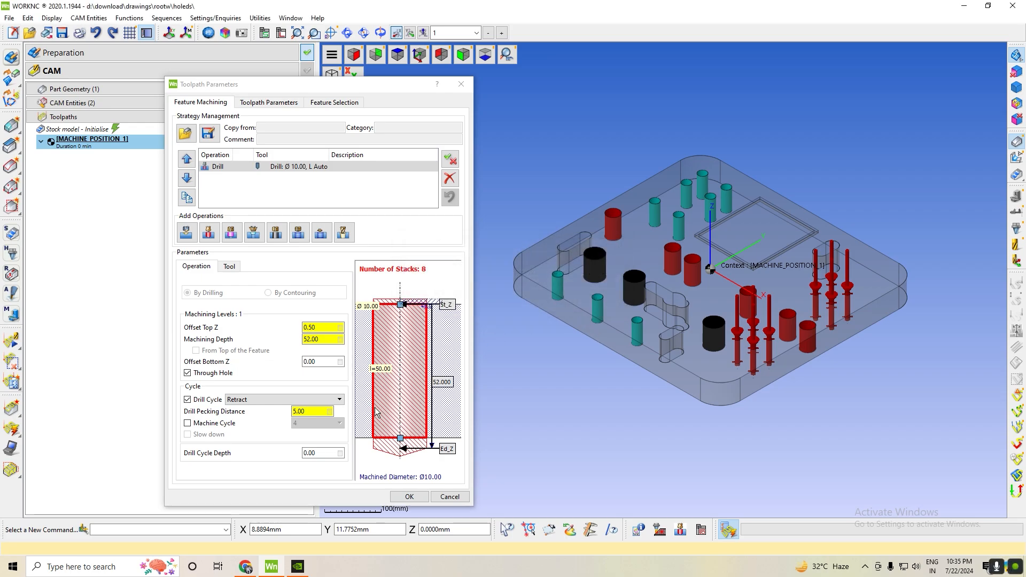
pyautogui.doubleClick(327, 453)
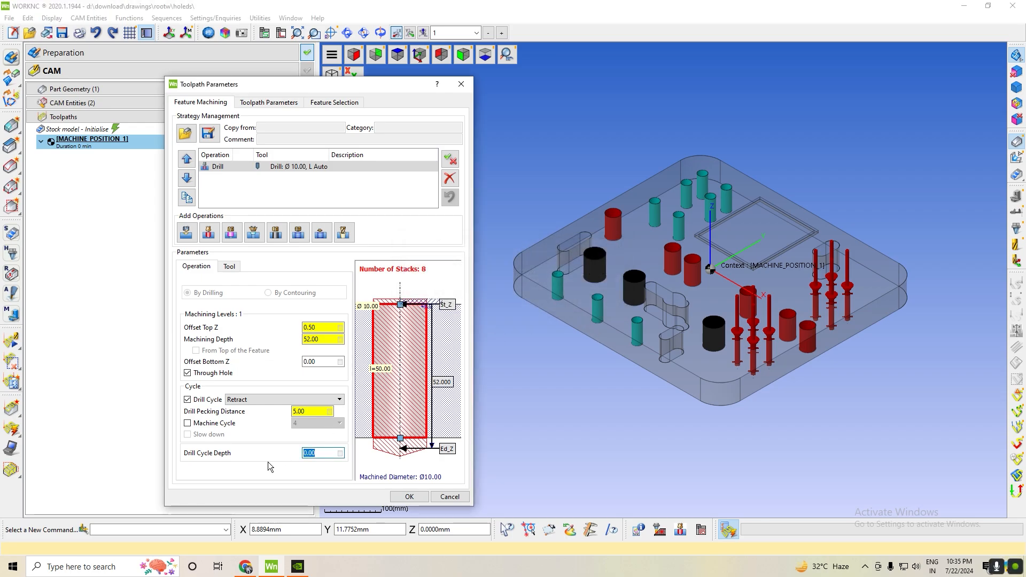
pyautogui.write('52.00')
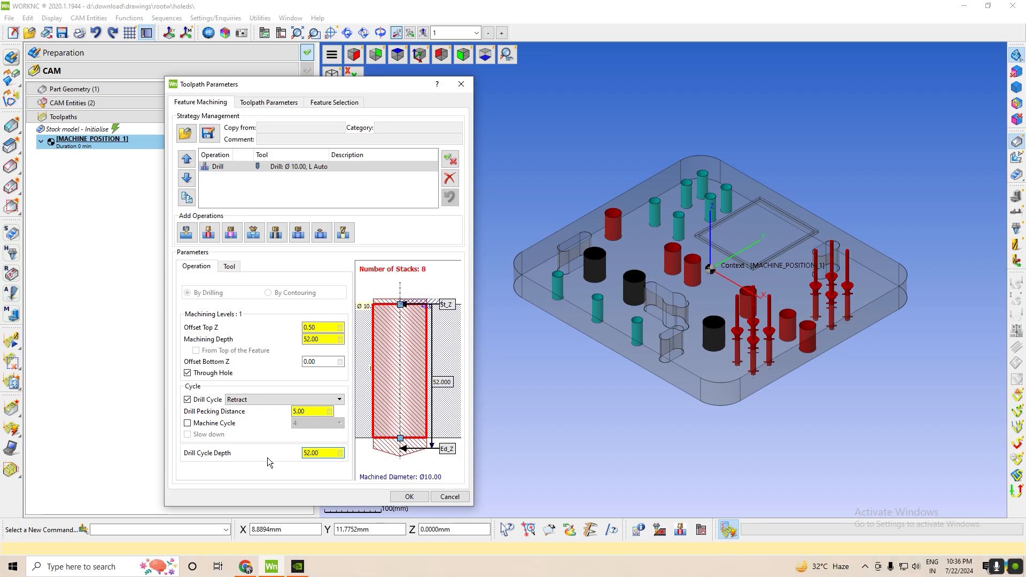
pyautogui.click(409, 497)
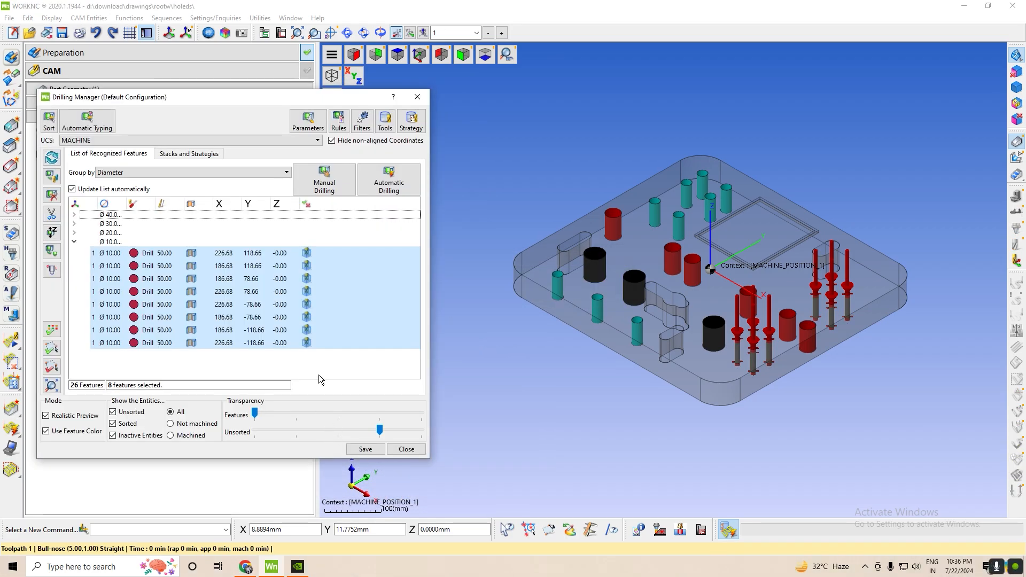
# Collapse the 10 mm hole group, save the drilling configuration and close the Drilling Manager.
pyautogui.moveTo(184, 102); pyautogui.dragTo(456, 112)
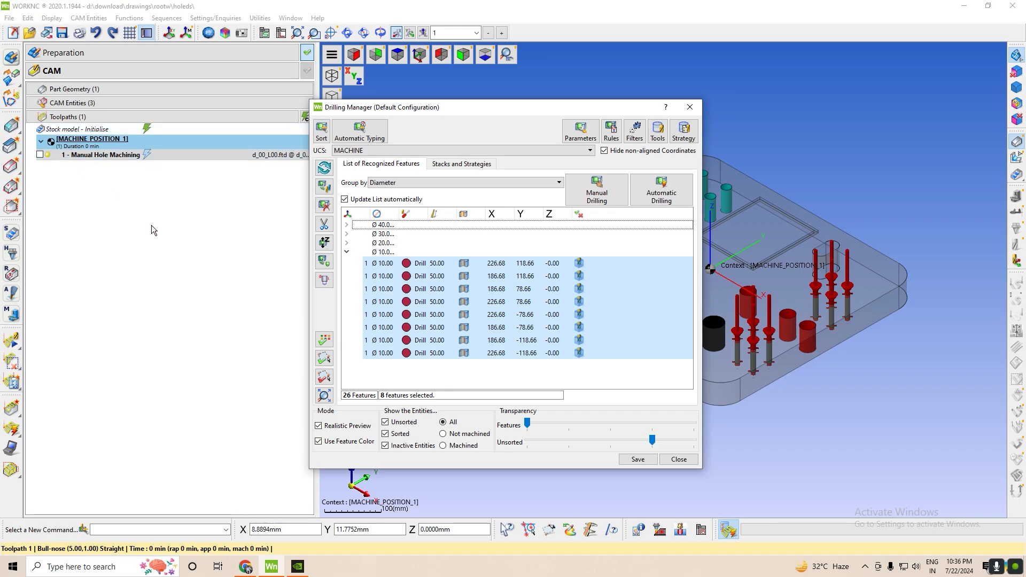
pyautogui.click(346, 251)
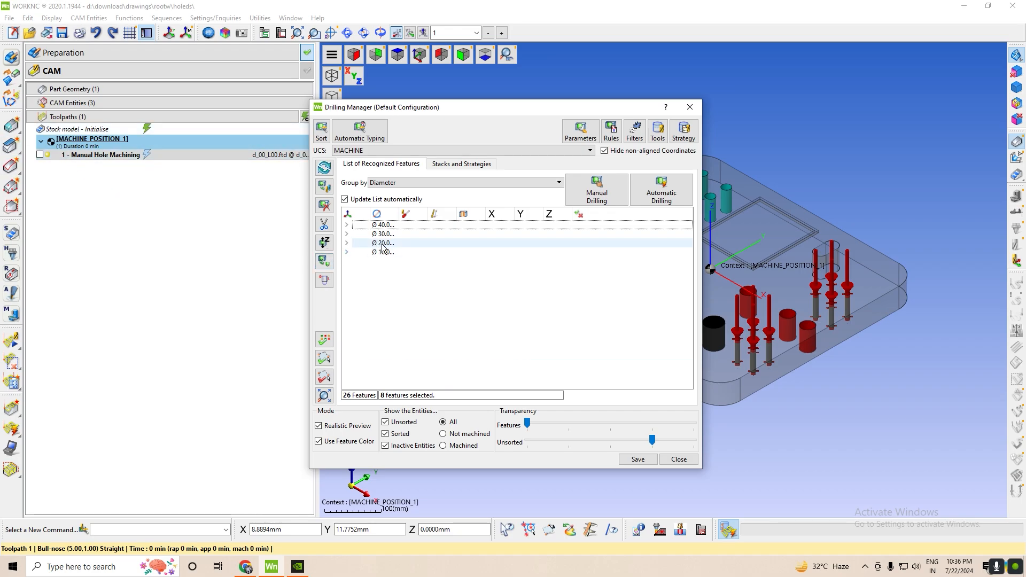
pyautogui.moveTo(508, 107); pyautogui.dragTo(240, 106)
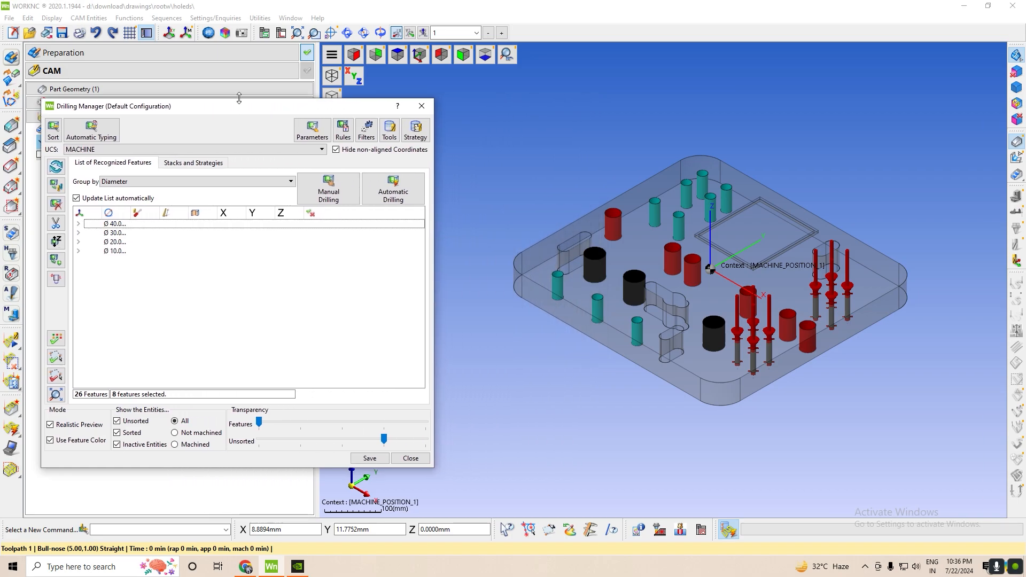
pyautogui.click(363, 457)
pyautogui.click(422, 106)
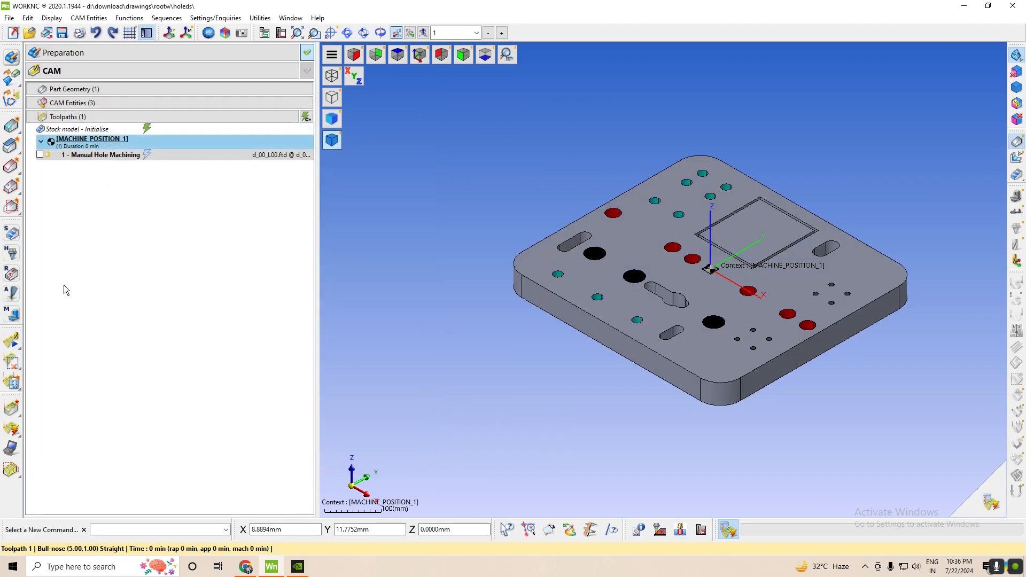
# Calculate the Manual Hole Machining toolpath, display it on the plate, and check its depth from the side.
pyautogui.click(988, 487)
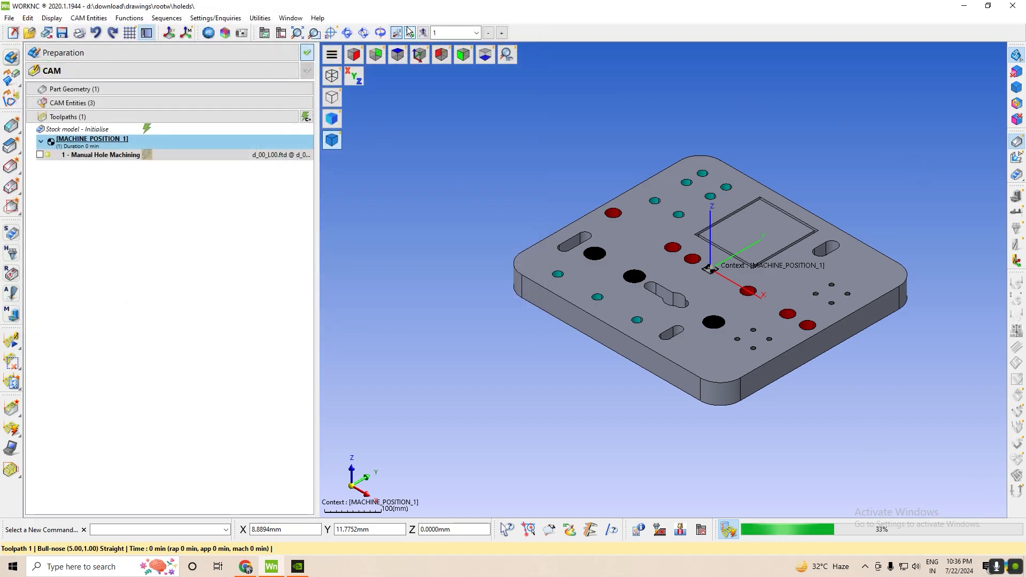
pyautogui.click(39, 155)
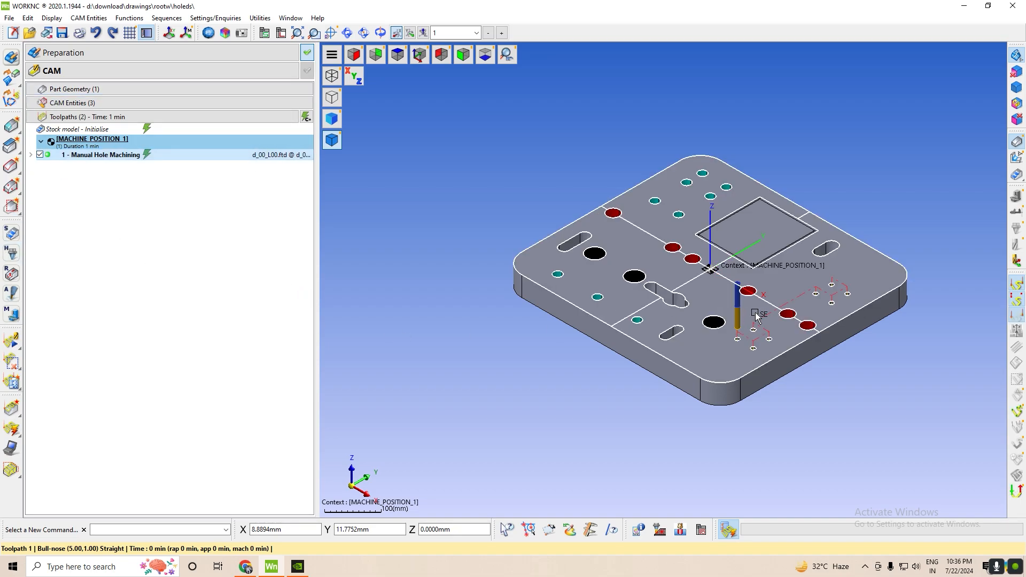
pyautogui.scroll(2, 813, 380)
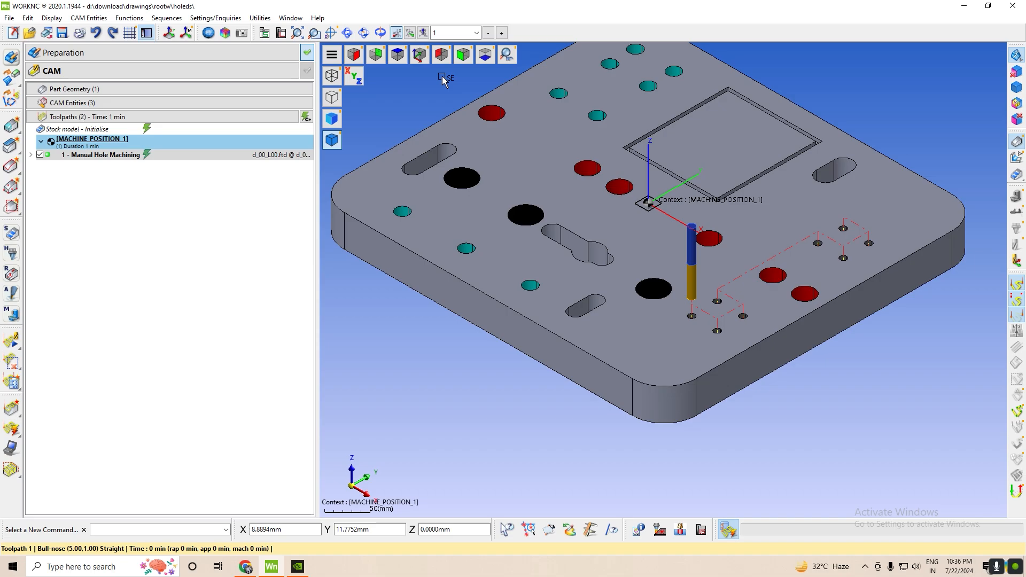
pyautogui.click(376, 54)
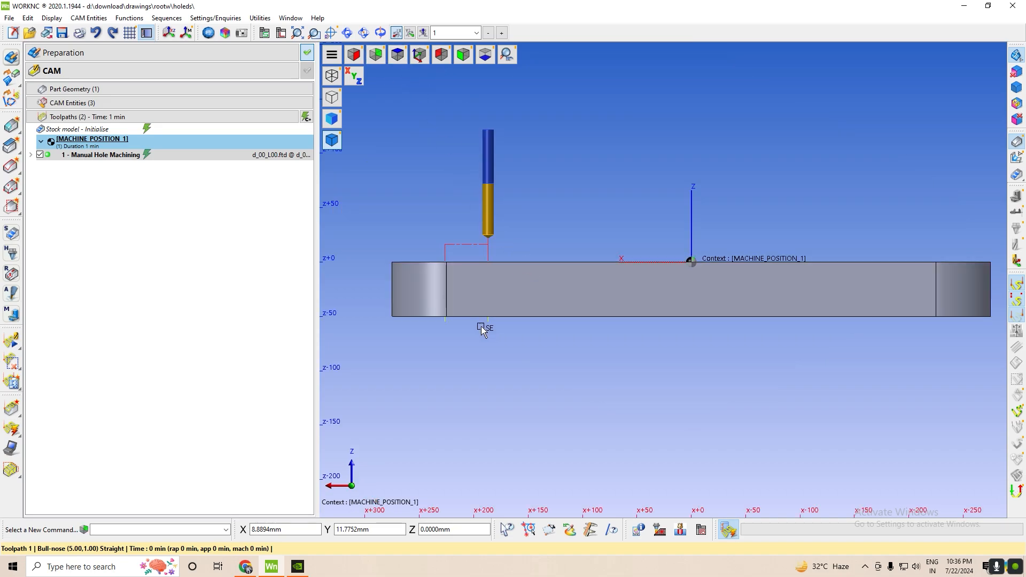
pyautogui.scroll(2, 481, 328)
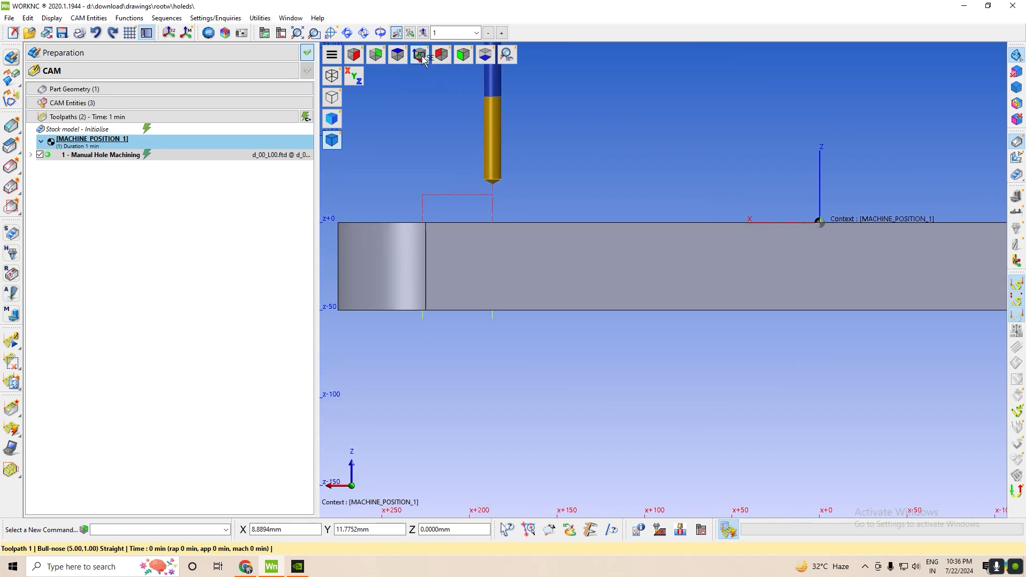
pyautogui.click(442, 57)
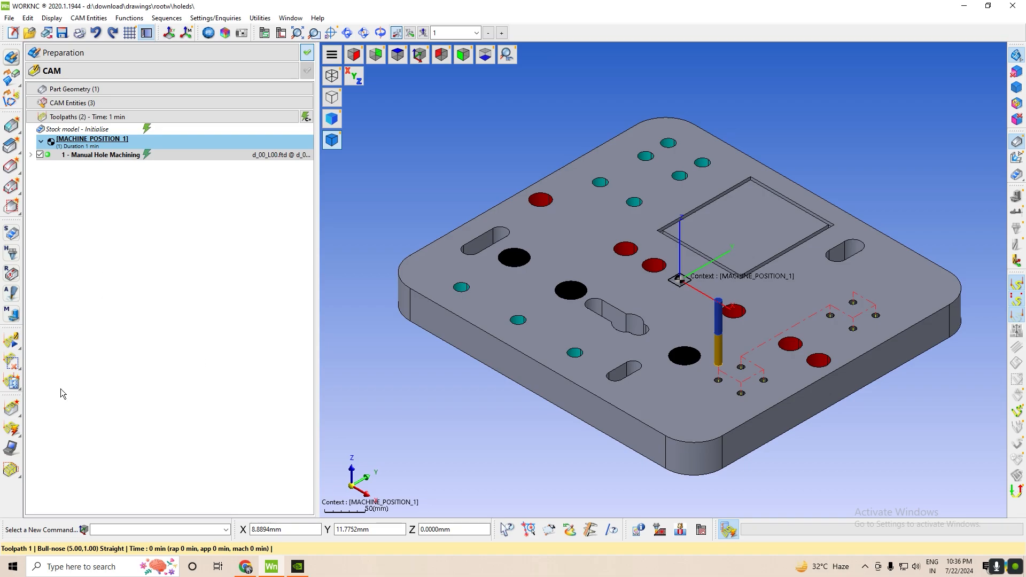
# Play back the drilling toolpath in the progressive display, raising the playback speed to 375.
pyautogui.click(12, 339)
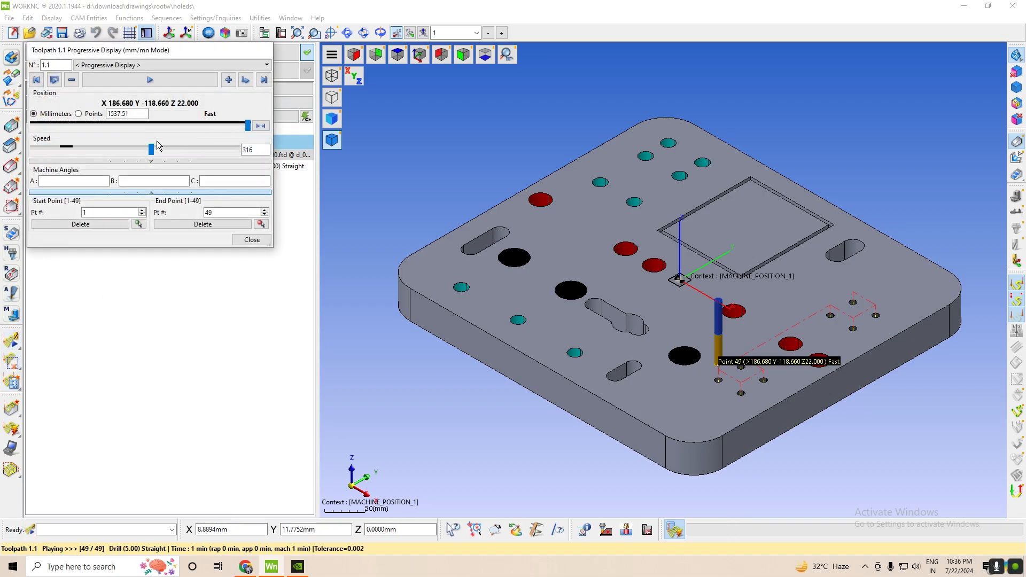
pyautogui.click(171, 76)
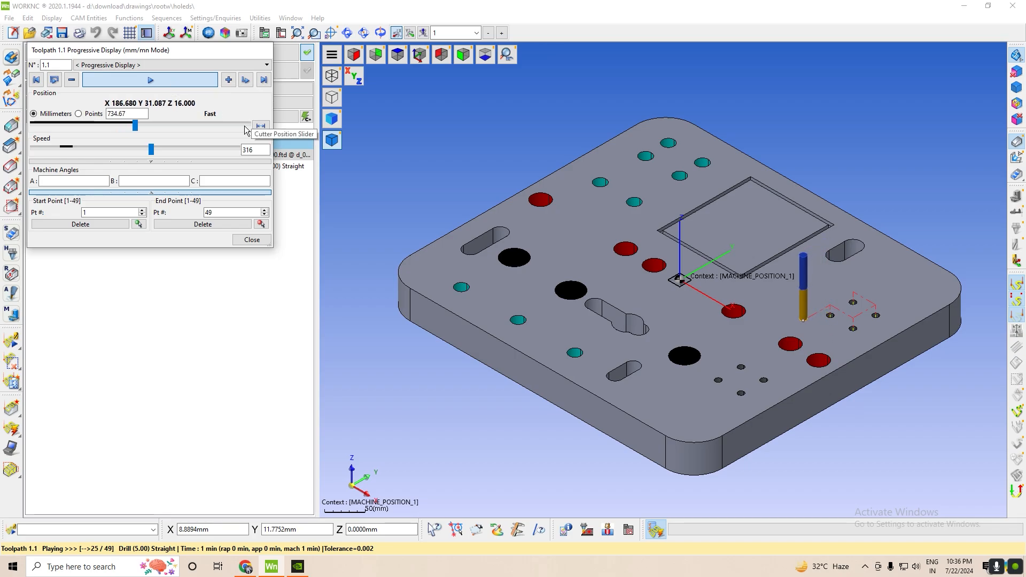
pyautogui.moveTo(152, 150); pyautogui.dragTo(166, 150)
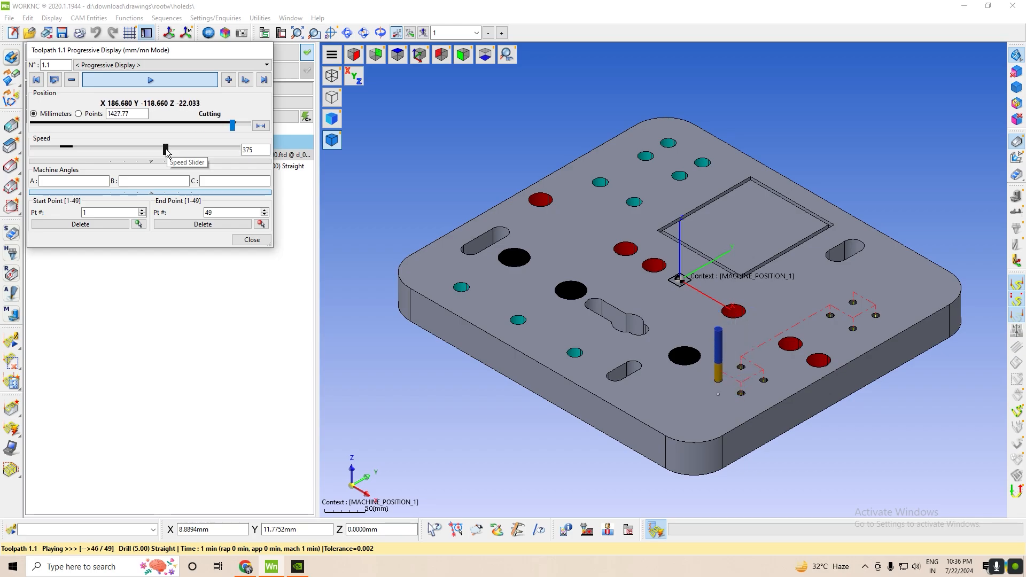
pyautogui.click(264, 240)
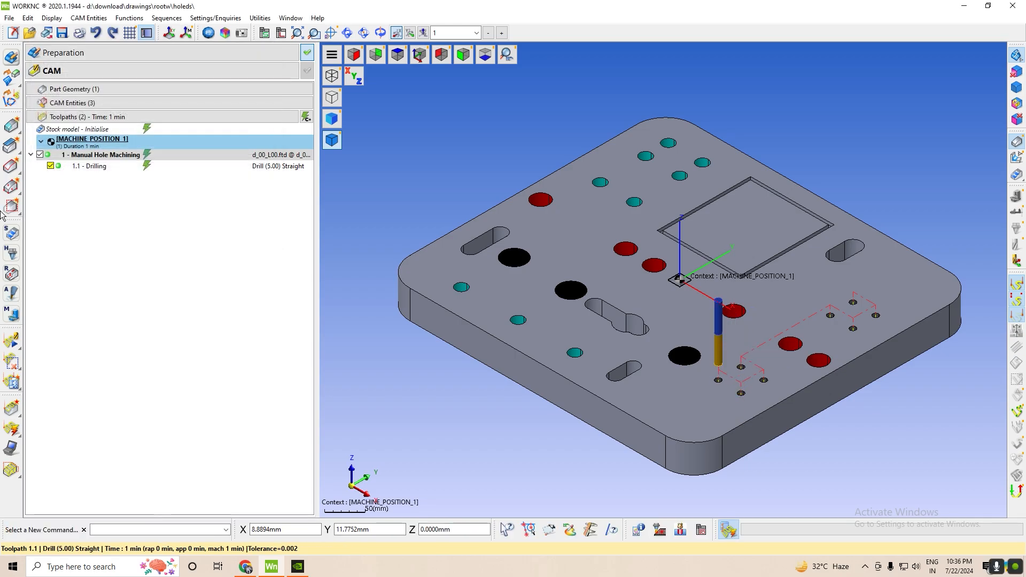
# Change the drill cycle type of the Manual Hole Machining toolpath to Peck and apply the change.
pyautogui.doubleClick(50, 156)
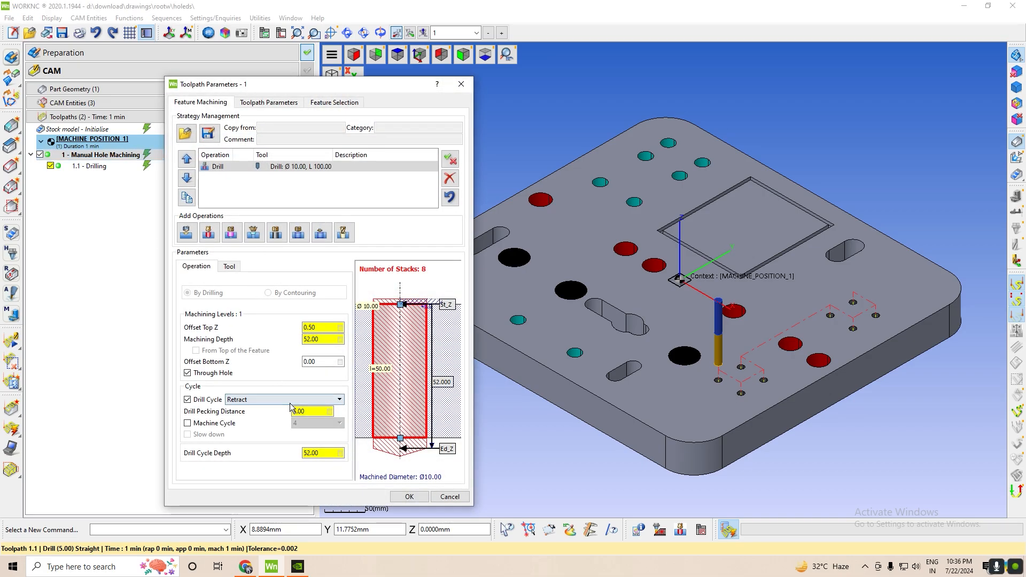
pyautogui.click(459, 85)
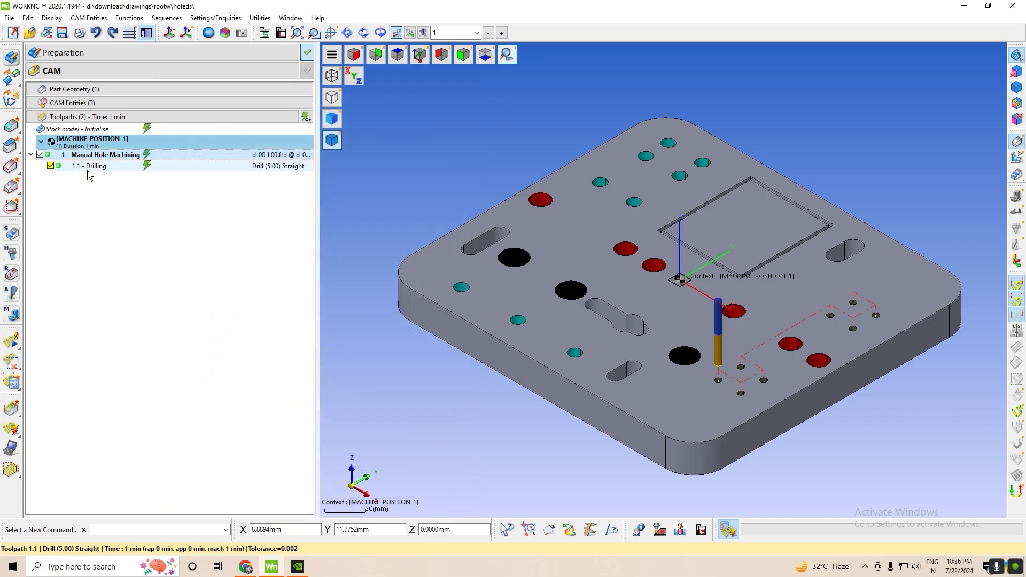
pyautogui.doubleClick(49, 157)
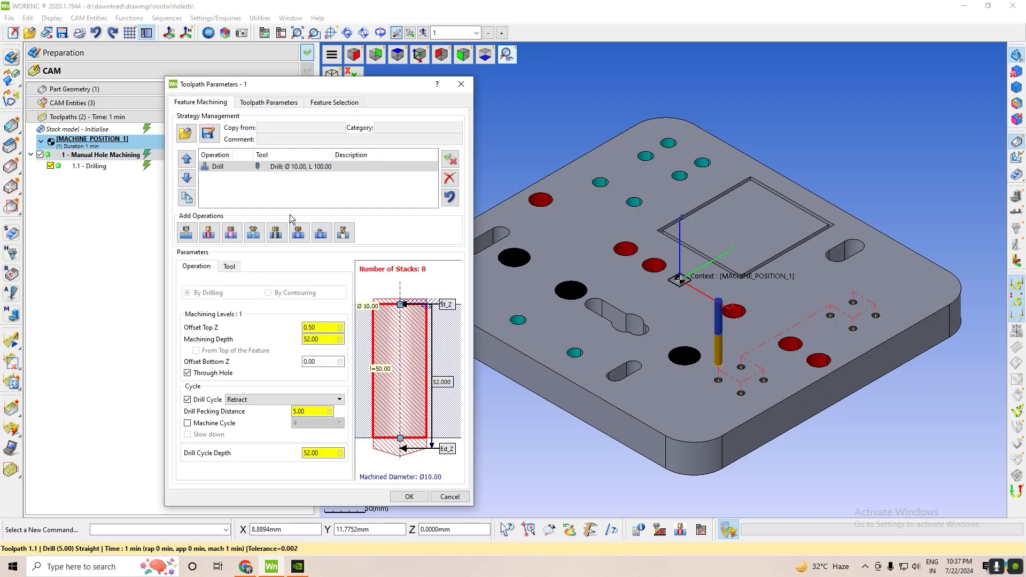
pyautogui.click(270, 401)
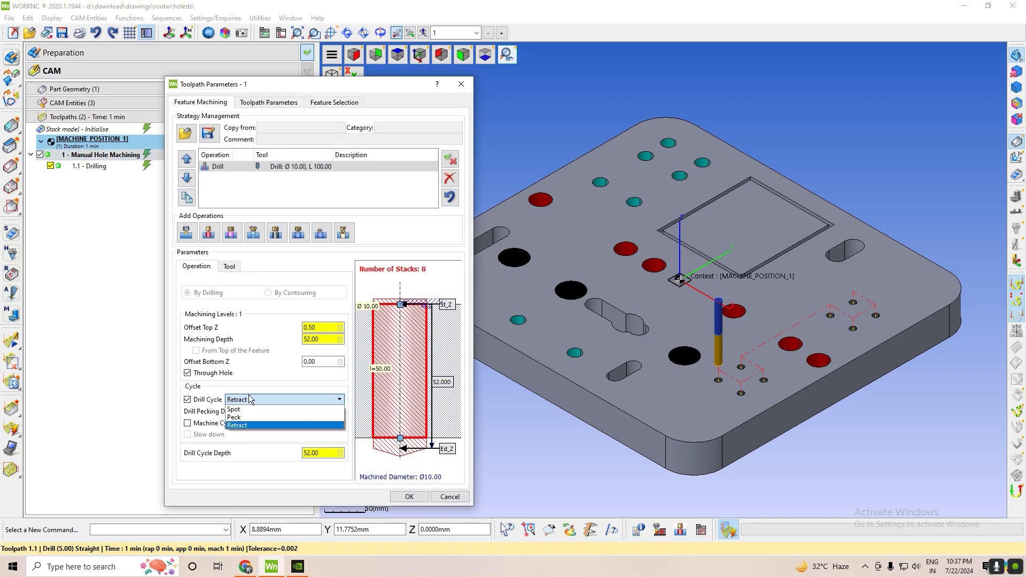
pyautogui.click(247, 420)
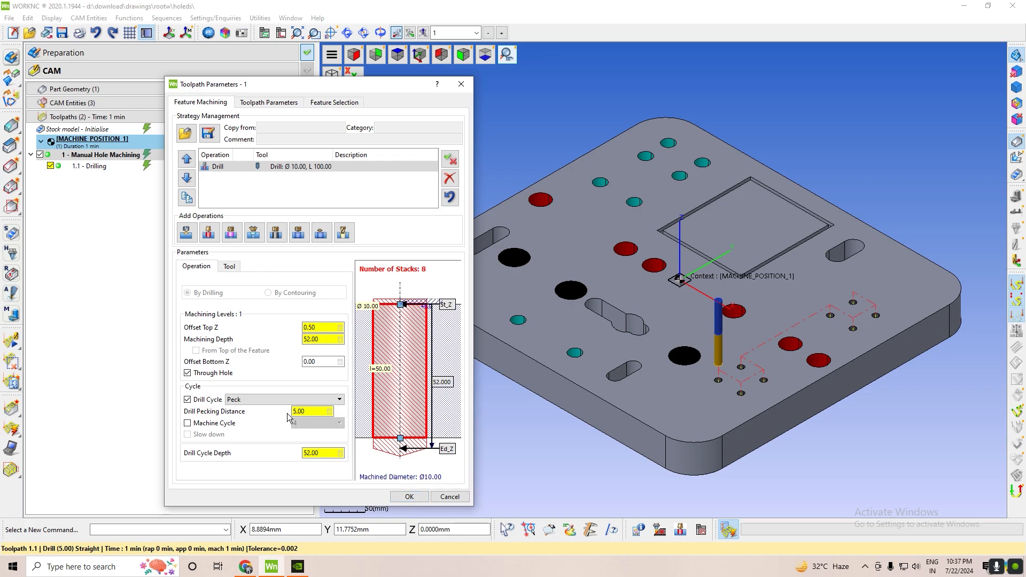
pyautogui.click(408, 496)
pyautogui.click(515, 297)
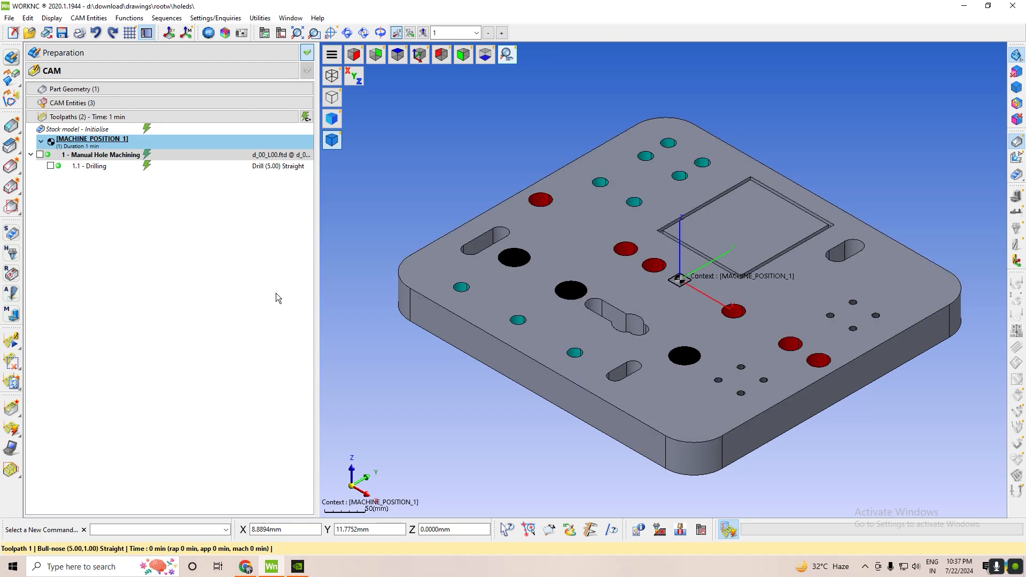
# Play back the Peck drilling toolpath in the progressive display to examine the tool motion.
pyautogui.click(10, 342)
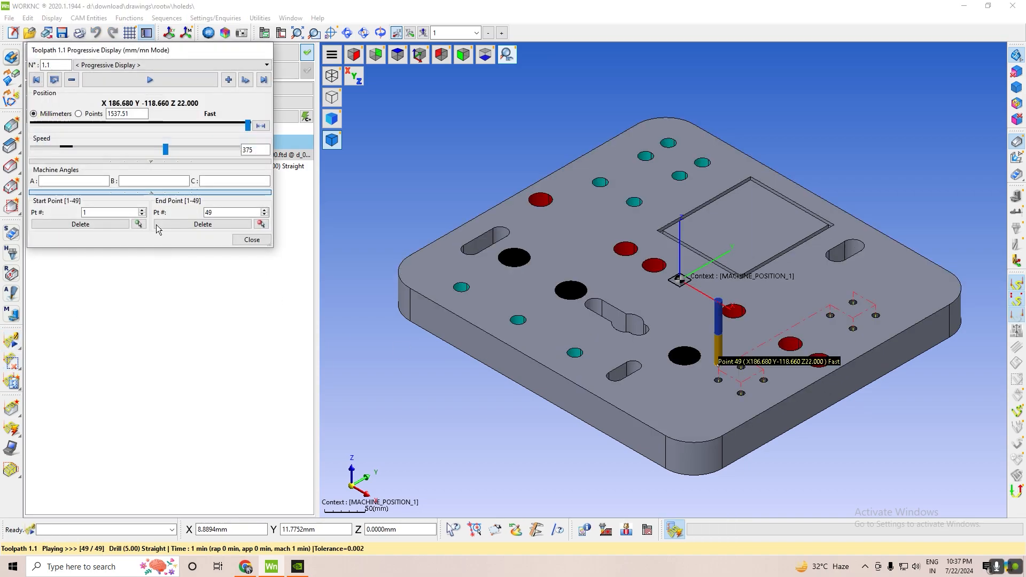
pyautogui.click(164, 79)
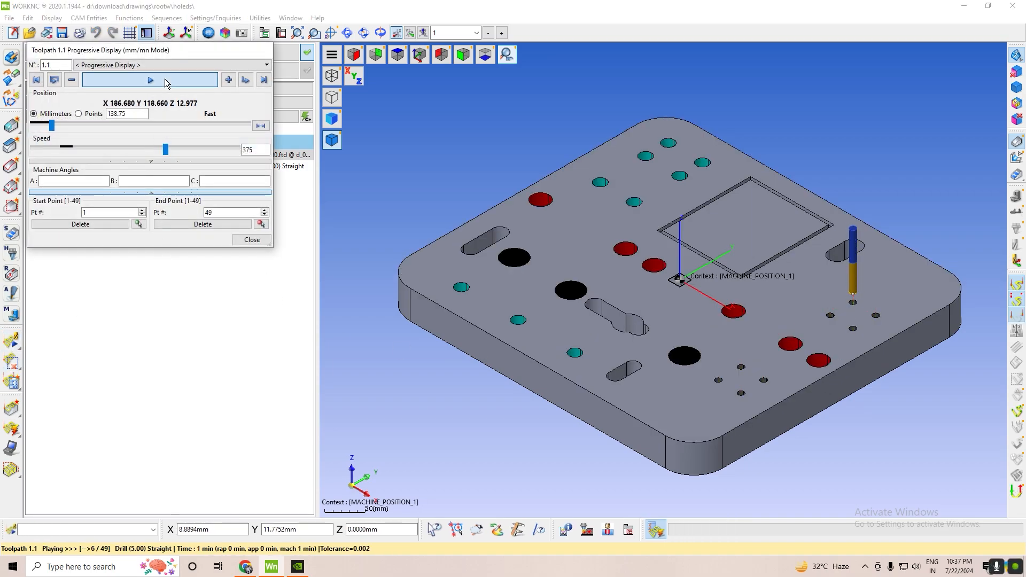
pyautogui.click(264, 240)
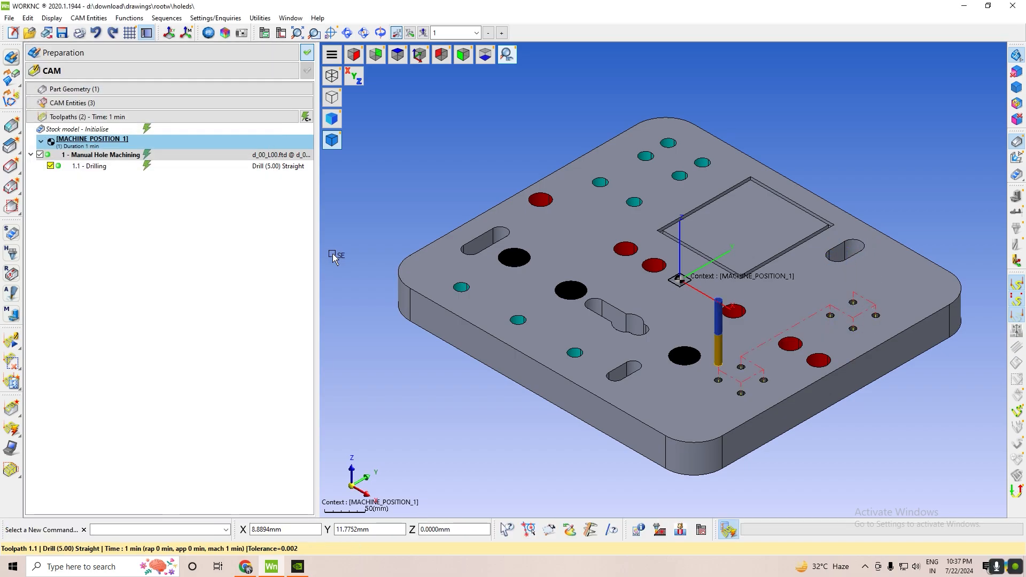
# Try to apply a Peck drill cycle with 0.00 pecking distance and 5.00 drill cycle depth to the Manual Hole Machining toolpath.
pyautogui.doubleClick(100, 155)
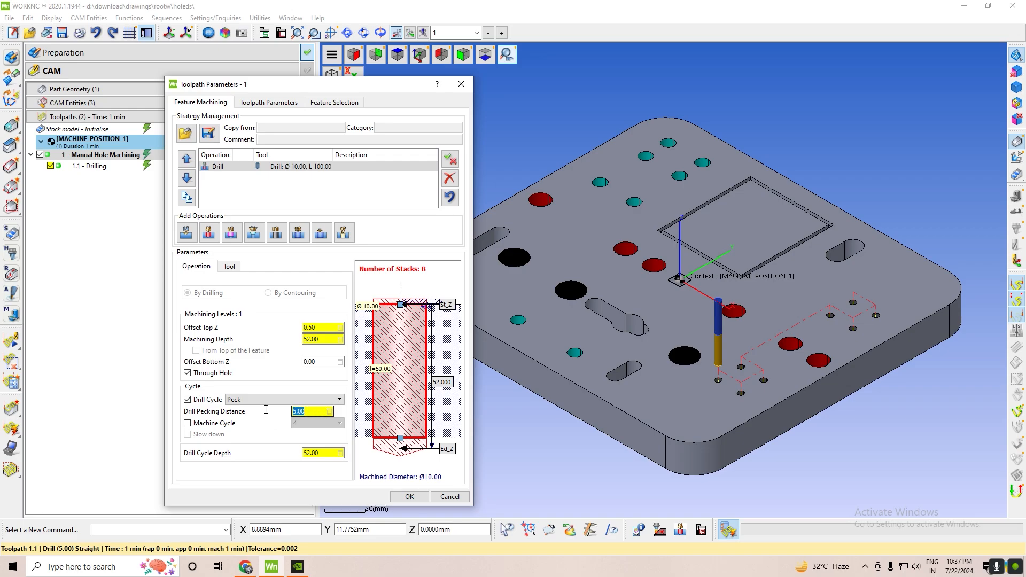
pyautogui.write('0.00')
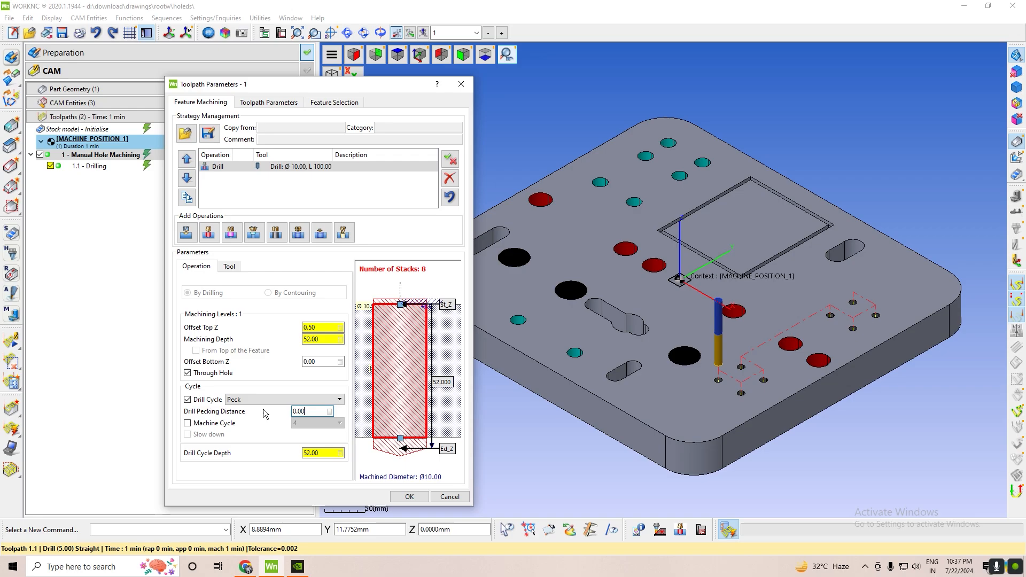
pyautogui.click(214, 424)
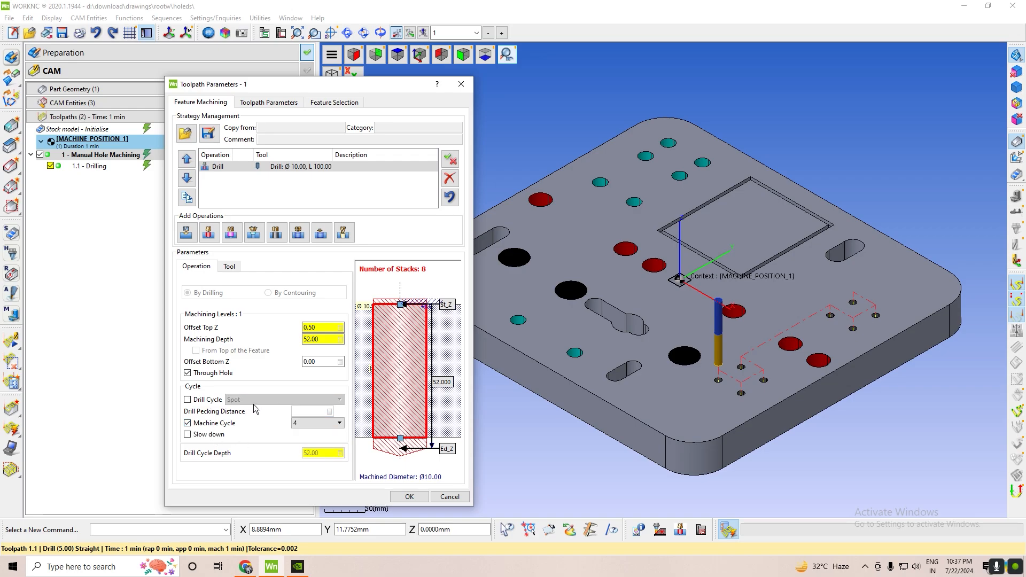
pyautogui.click(188, 400)
pyautogui.click(267, 399)
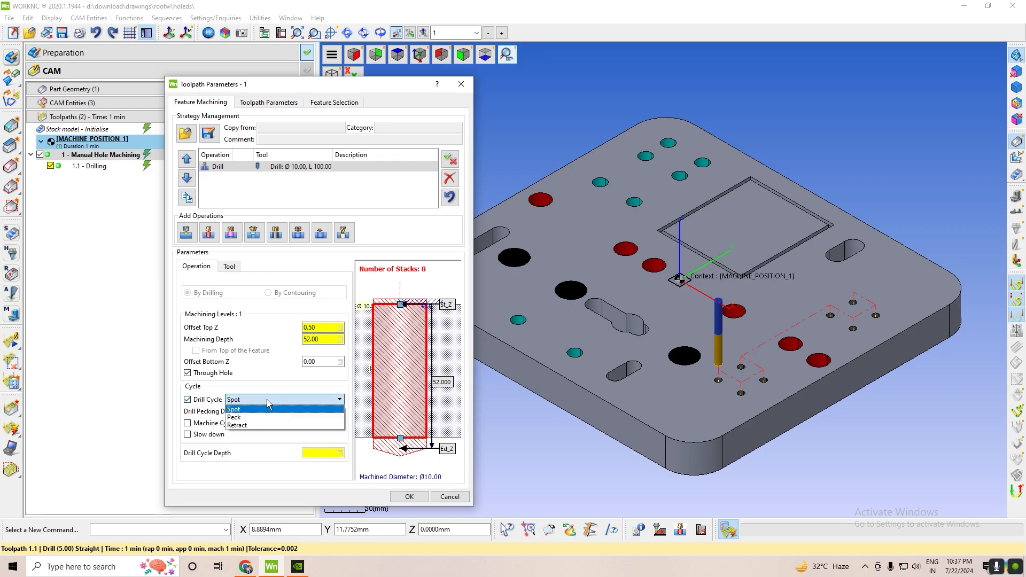
pyautogui.click(245, 420)
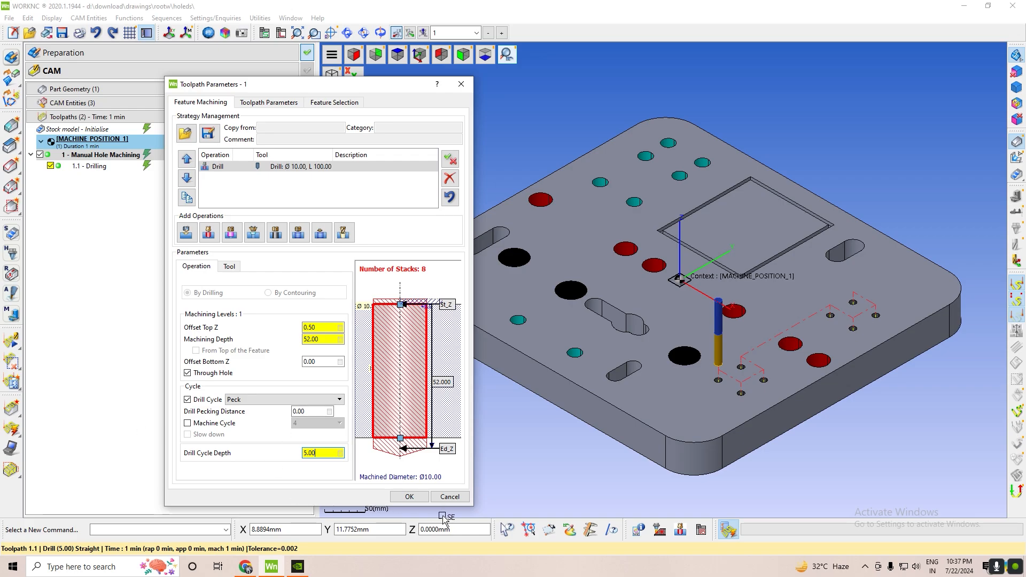
pyautogui.click(408, 497)
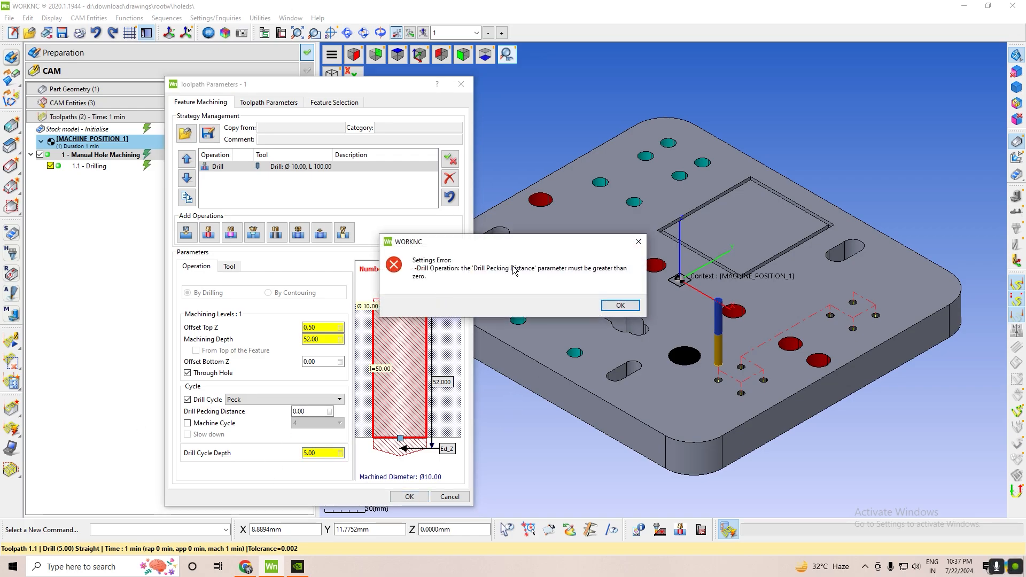
pyautogui.click(620, 306)
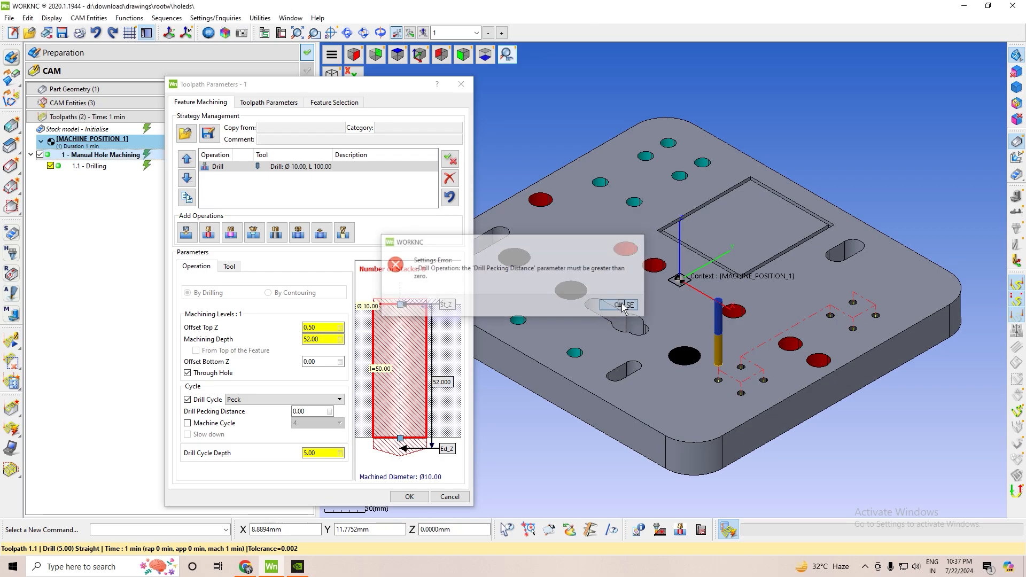
# Set the Peck cycle's drill pecking distance to 5 and apply the modified strategy.
pyautogui.doubleClick(314, 412)
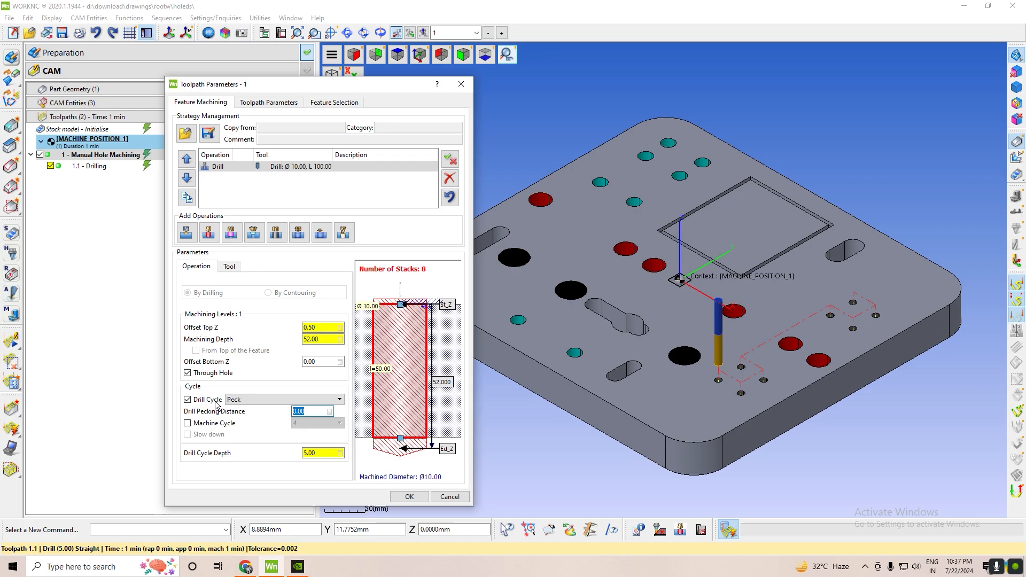
pyautogui.write('5')
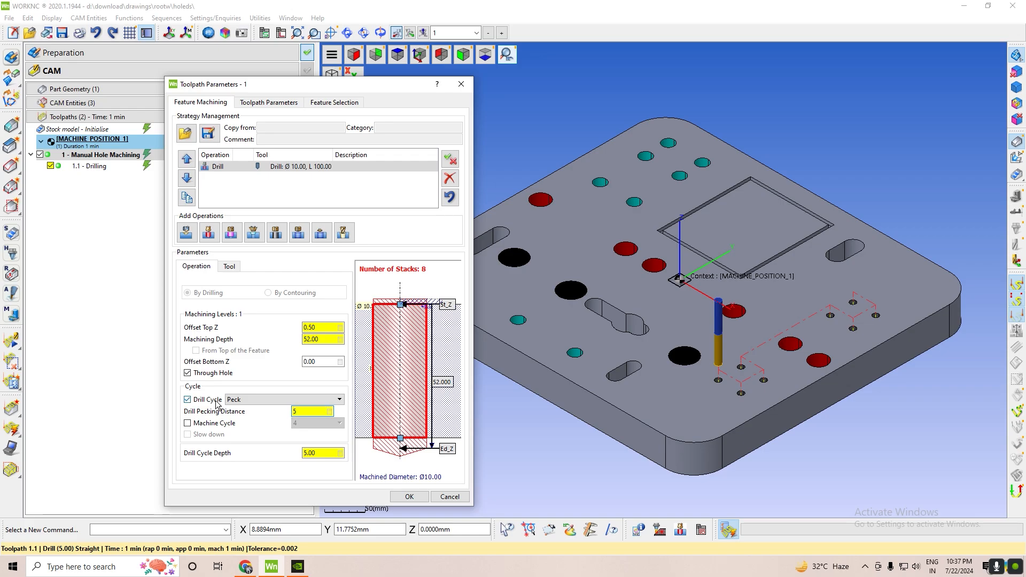
pyautogui.click(398, 500)
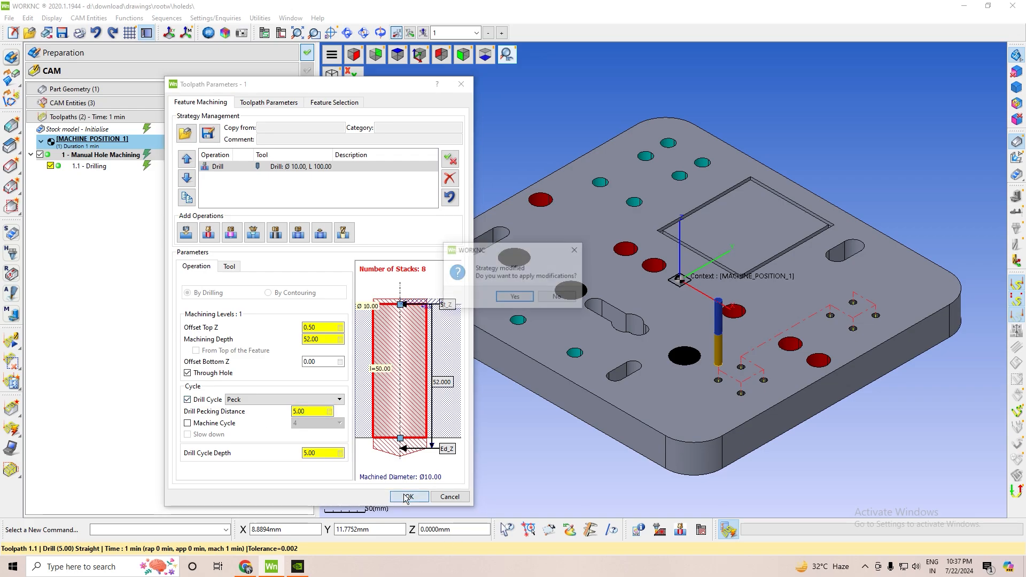
pyautogui.click(515, 297)
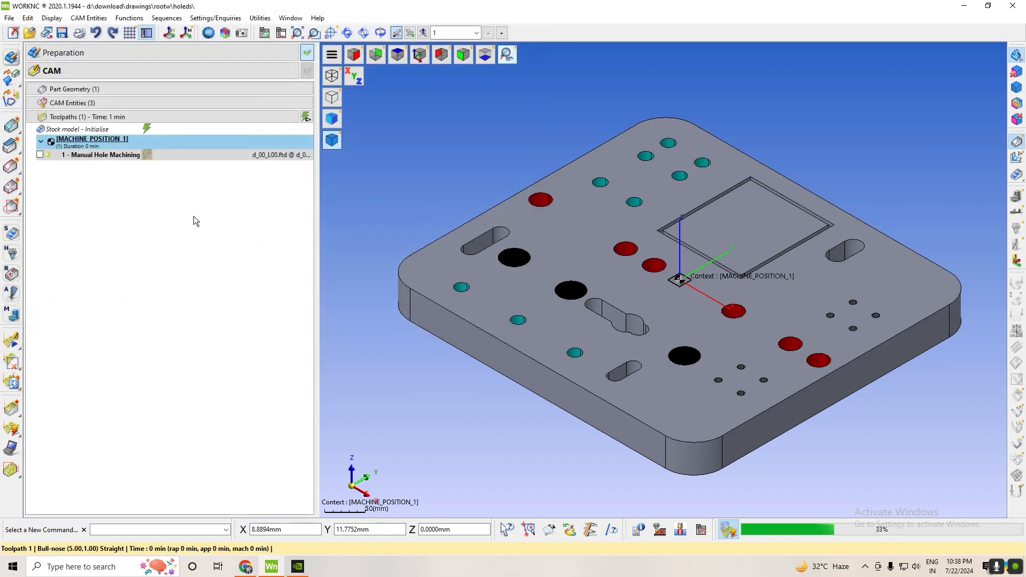
# Play back the modified Peck drilling toolpath in the progressive display, lowering the playback speed to 175.
pyautogui.click(11, 340)
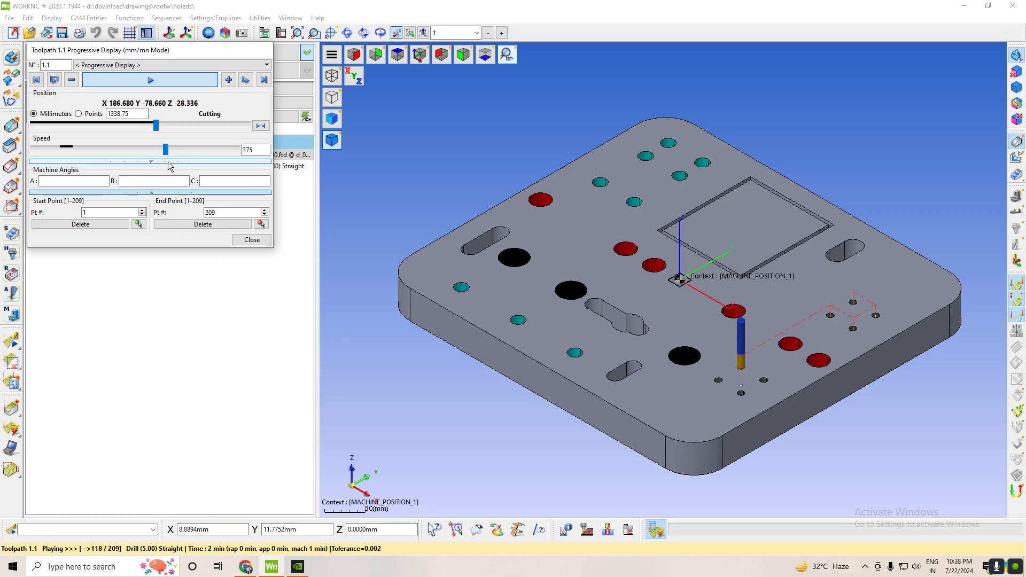
pyautogui.moveTo(166, 149); pyautogui.dragTo(117, 149)
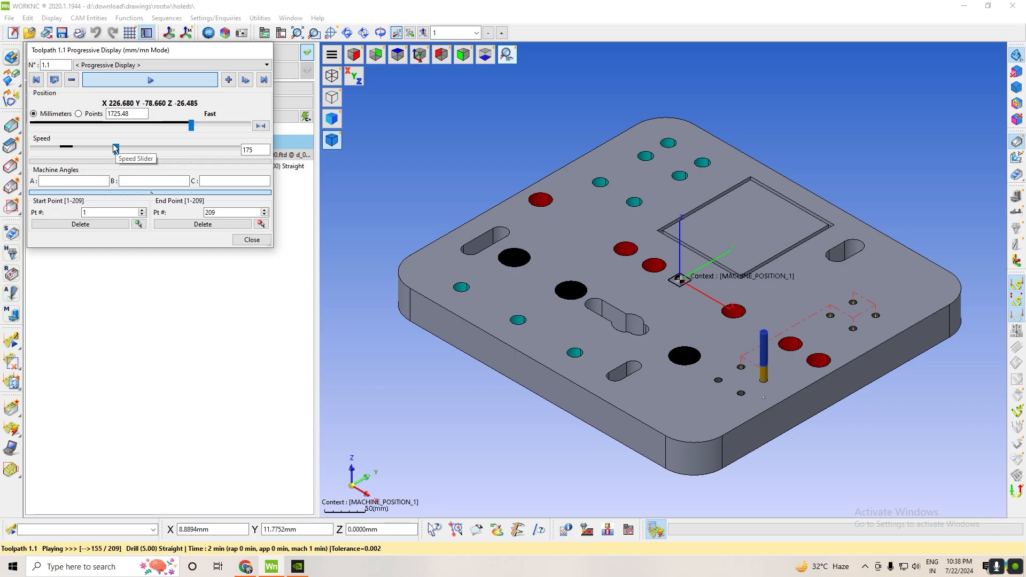
pyautogui.click(252, 239)
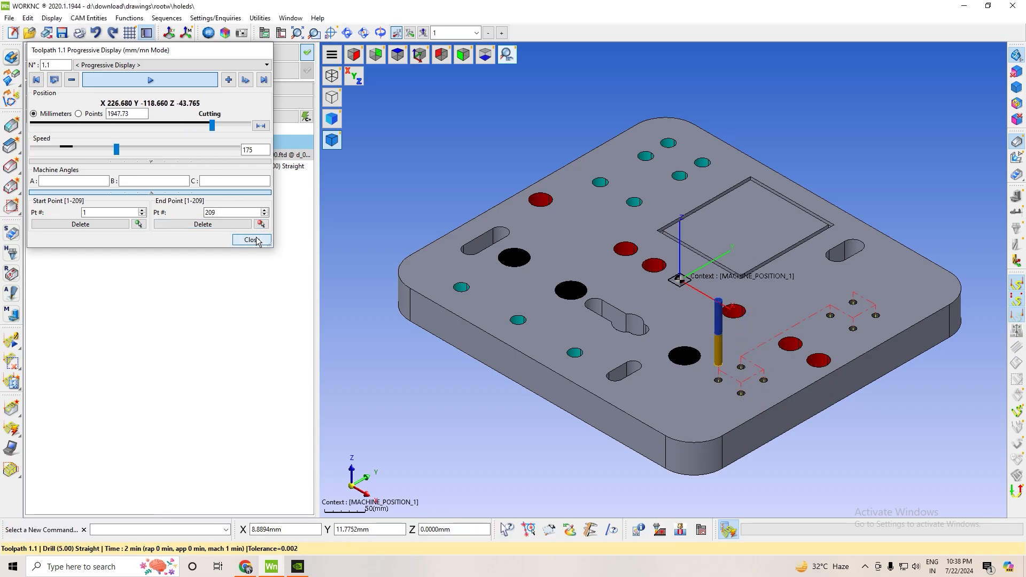
# Change the Manual Hole Machining drill cycle to Retract with a 0.5 pecking distance, and apply the change to recalculate the toolpath.
pyautogui.doubleClick(48, 155)
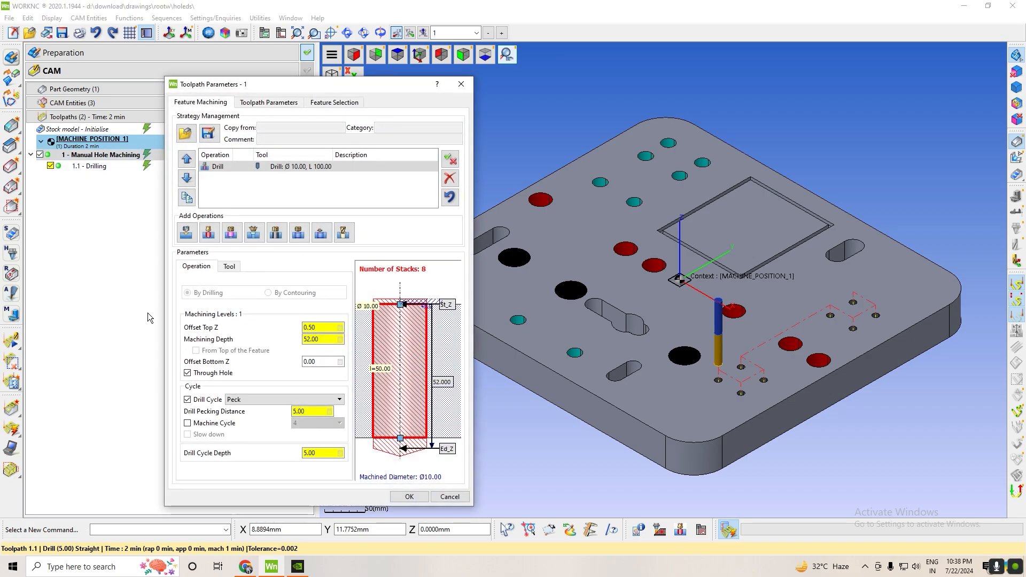
pyautogui.click(275, 398)
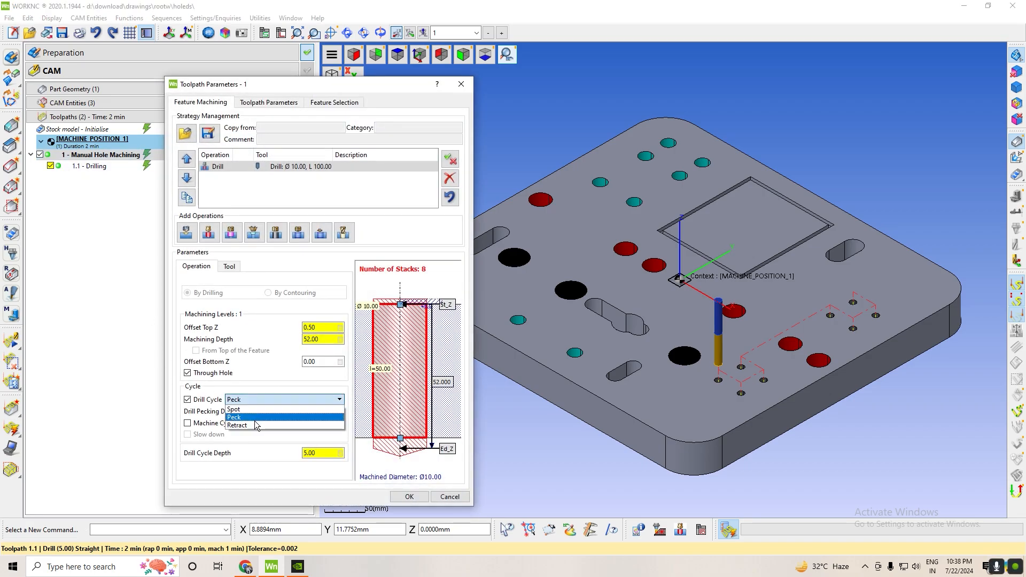
pyautogui.click(251, 424)
pyautogui.moveTo(324, 414); pyautogui.dragTo(271, 412)
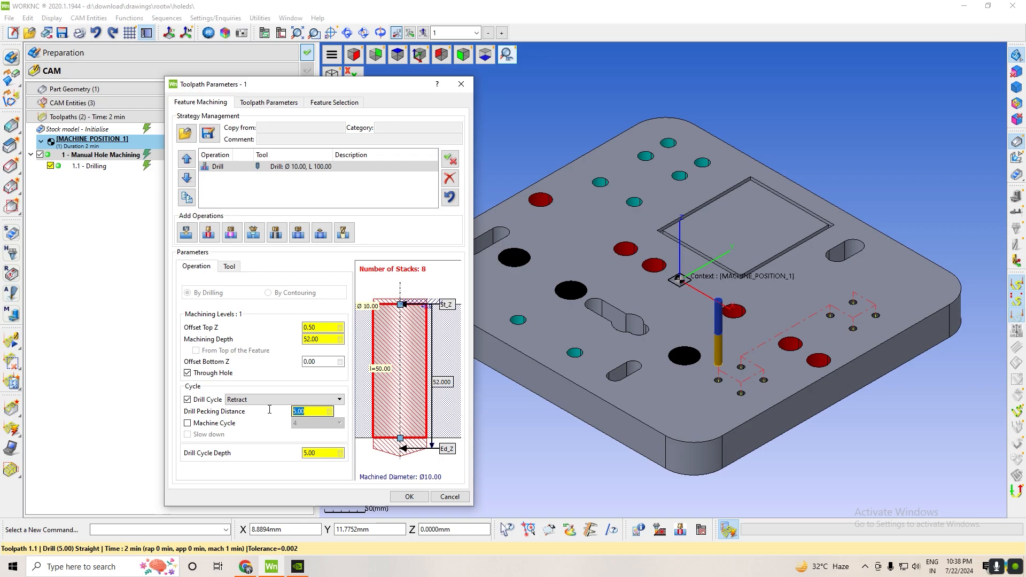
pyautogui.write('.5')
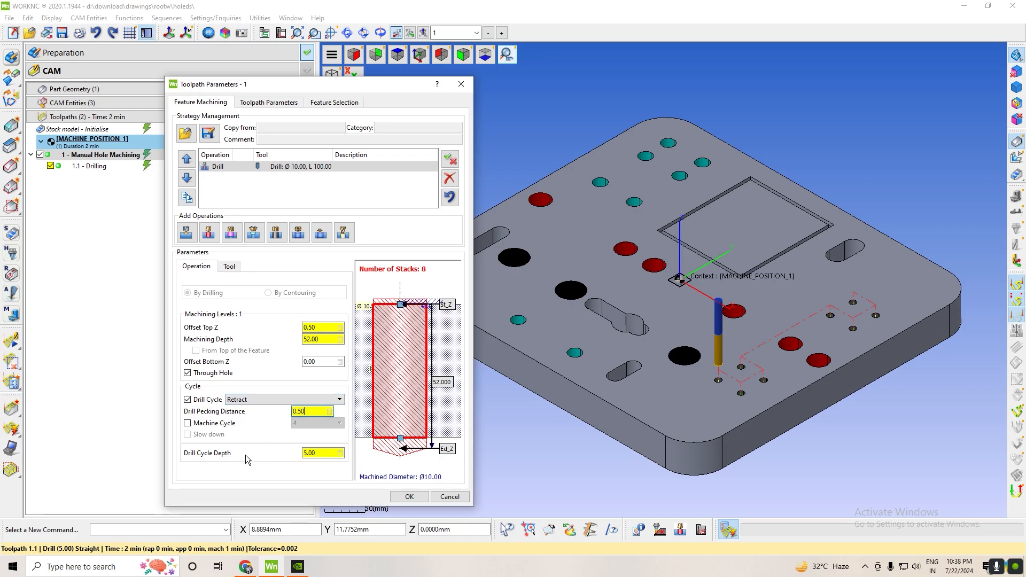
pyautogui.click(407, 497)
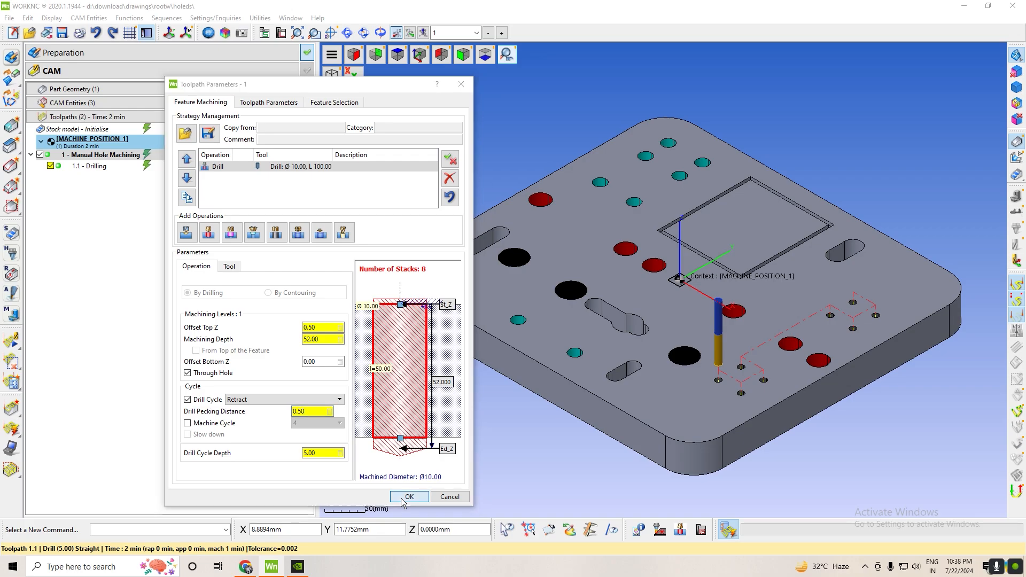
pyautogui.click(513, 297)
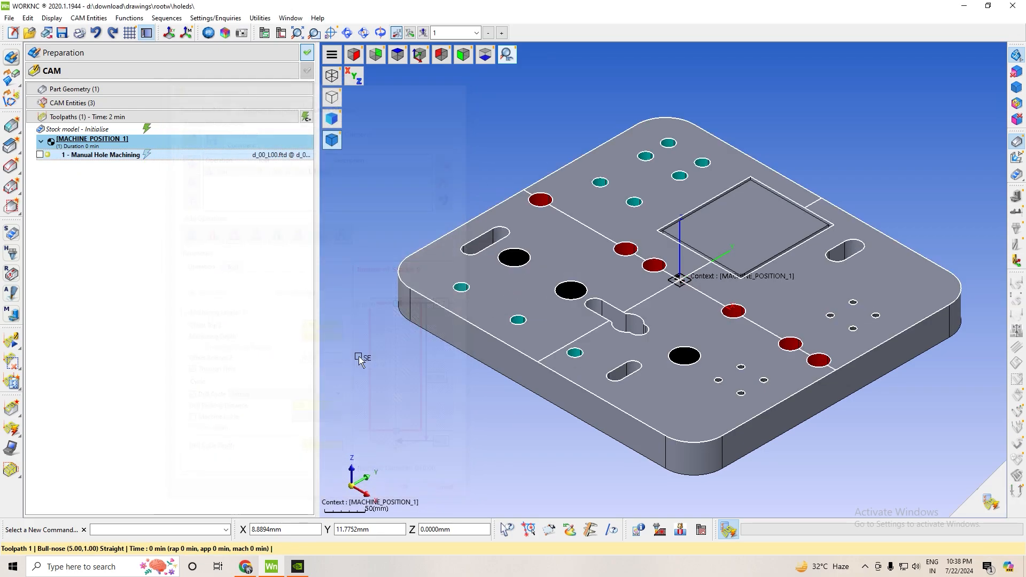
pyautogui.click(990, 503)
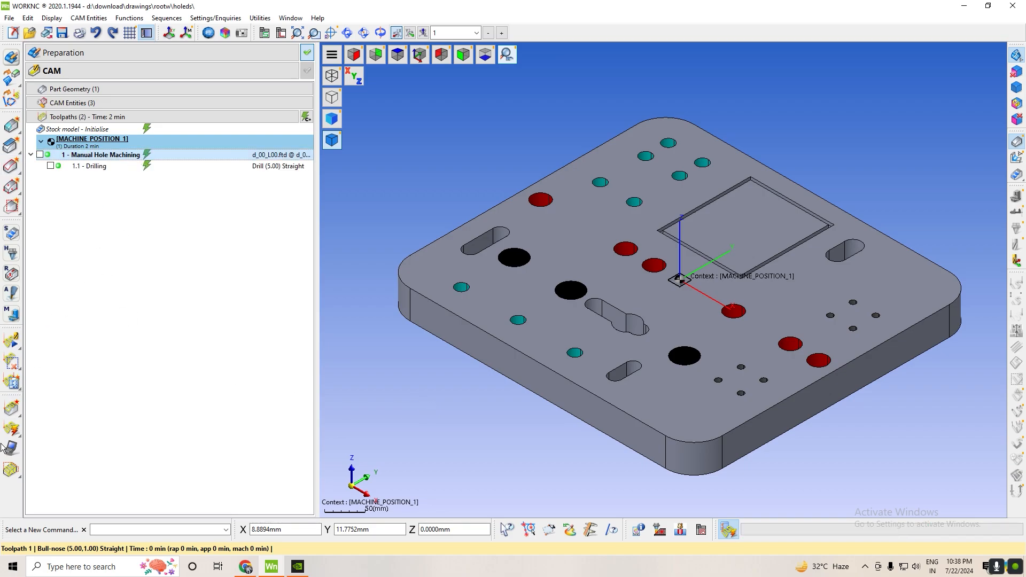
# Play back the Retract drilling toolpath in the progressive display at a speed of 290, and review its drill cycle parameters.
pyautogui.click(11, 408)
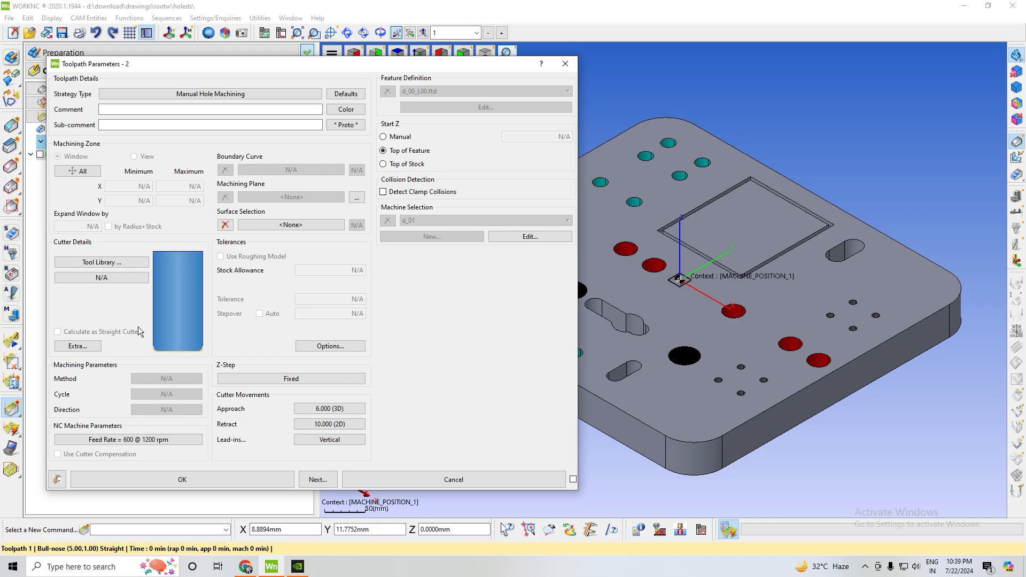
pyautogui.click(566, 64)
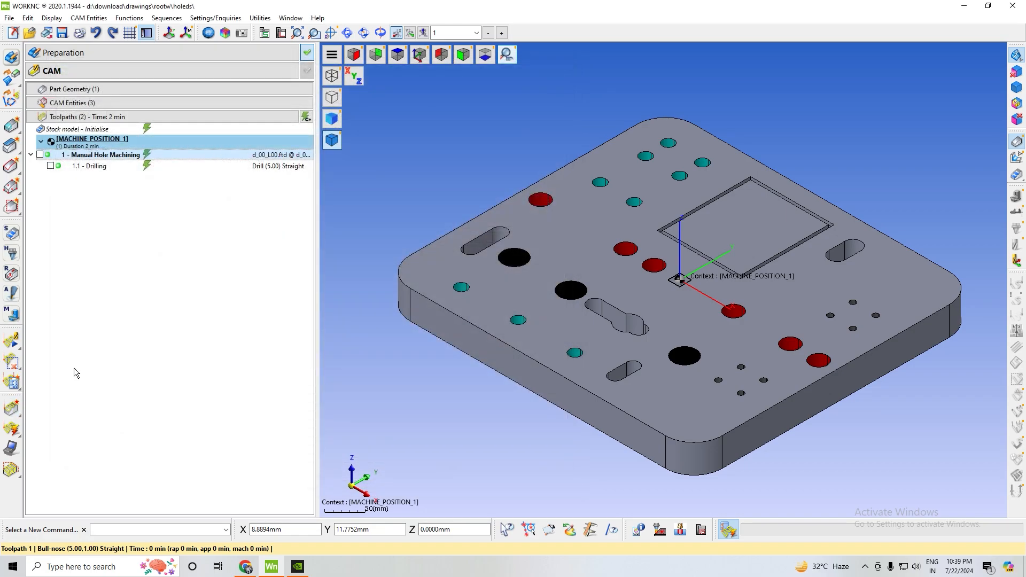
pyautogui.click(12, 342)
pyautogui.click(137, 81)
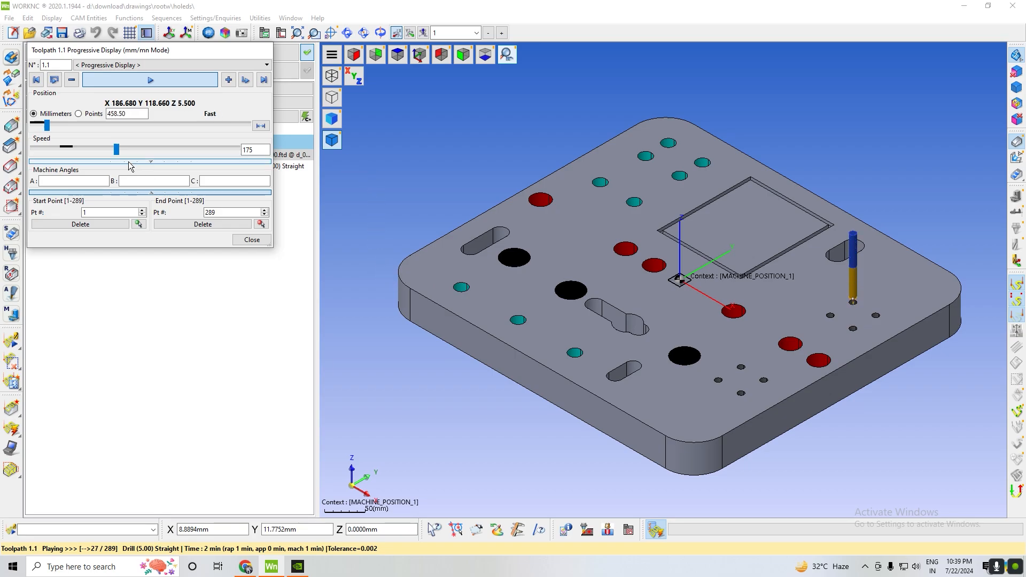
pyautogui.moveTo(117, 150); pyautogui.dragTo(145, 151)
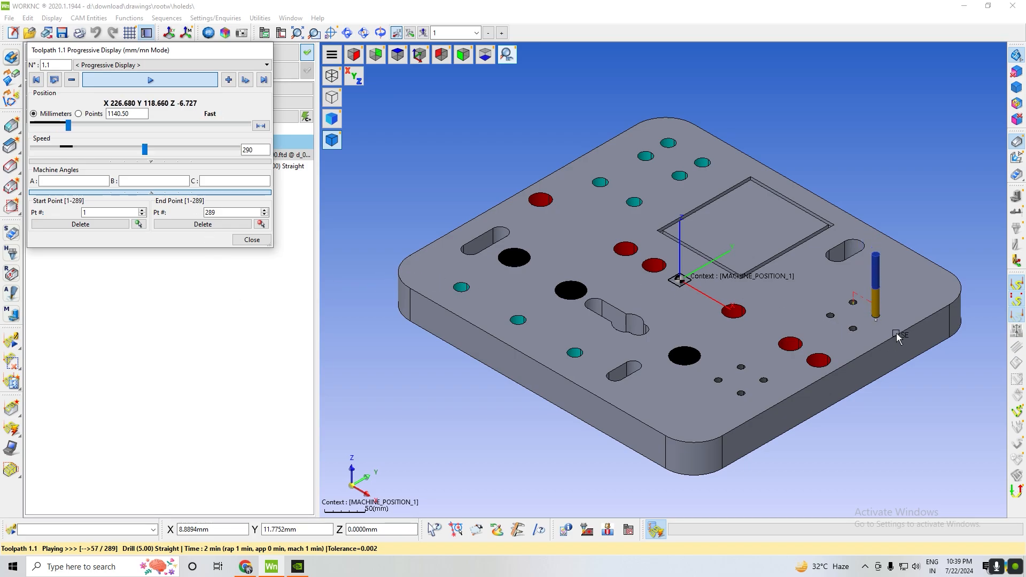
pyautogui.click(252, 239)
pyautogui.doubleClick(50, 156)
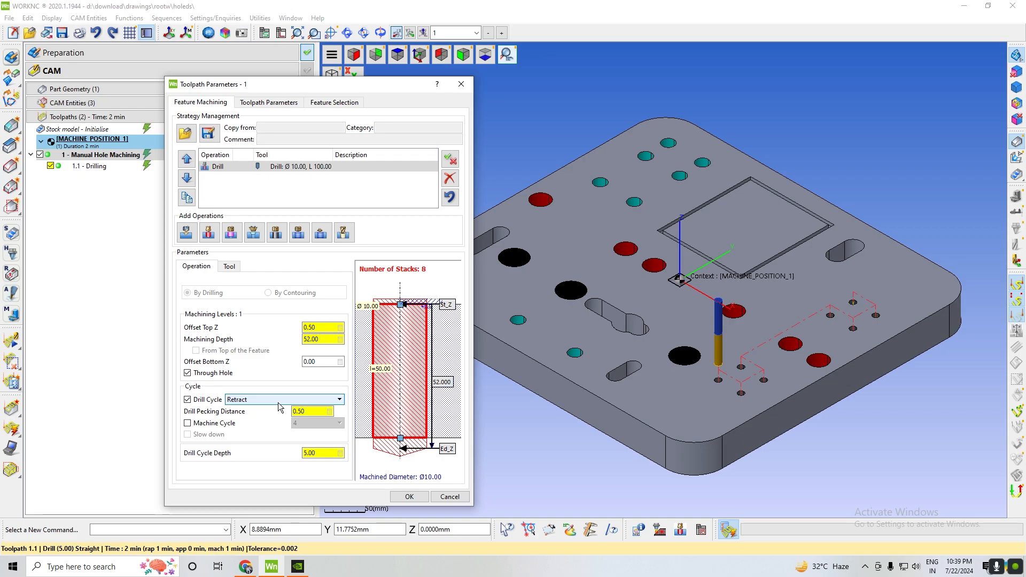
pyautogui.click(460, 84)
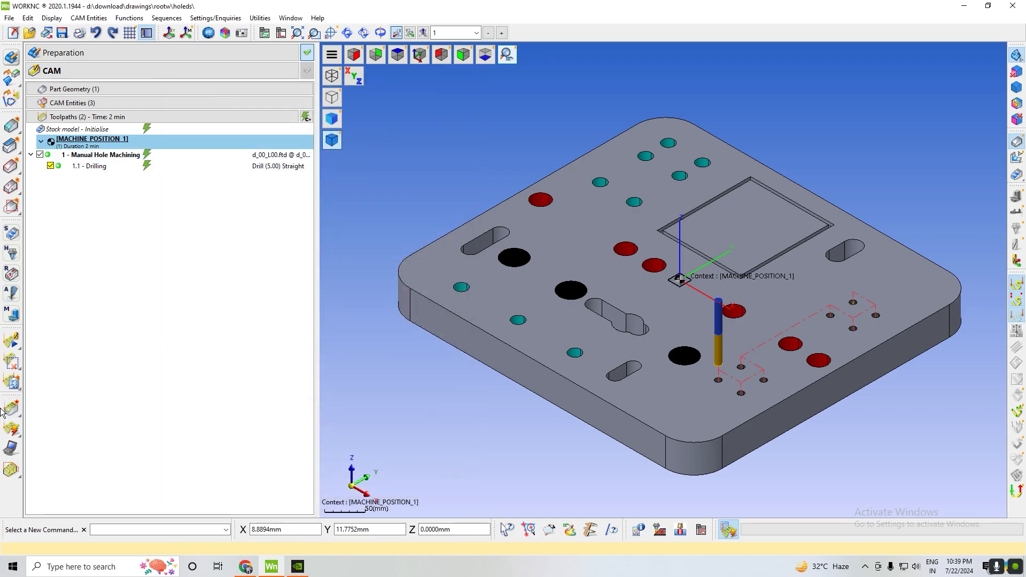
pyautogui.click(11, 408)
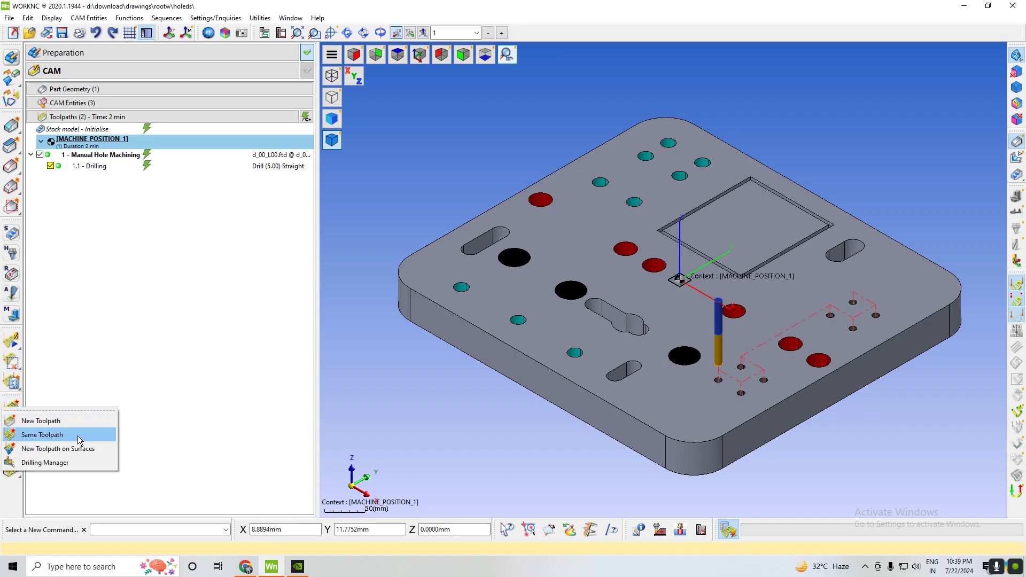
pyautogui.click(76, 459)
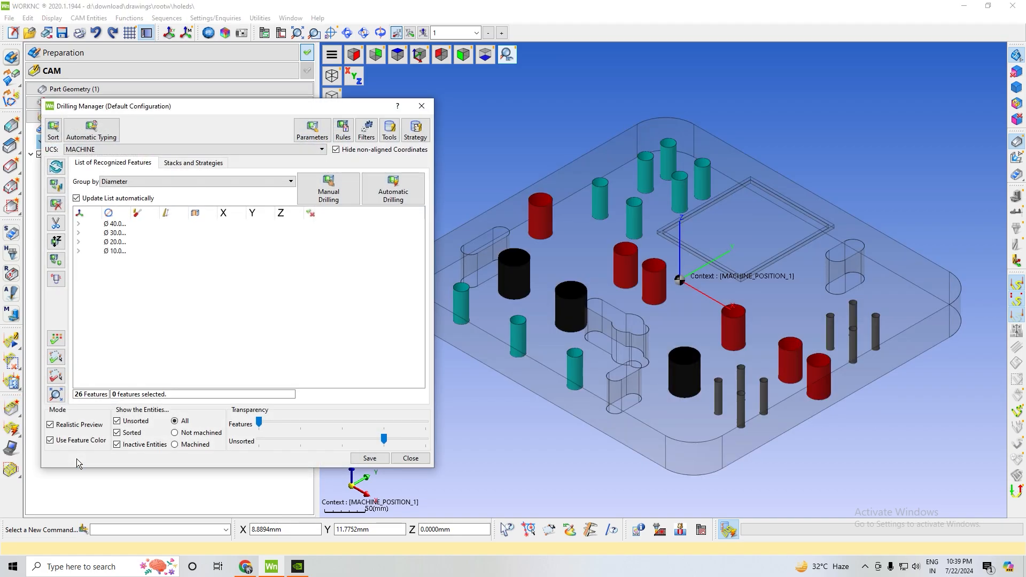
pyautogui.click(421, 105)
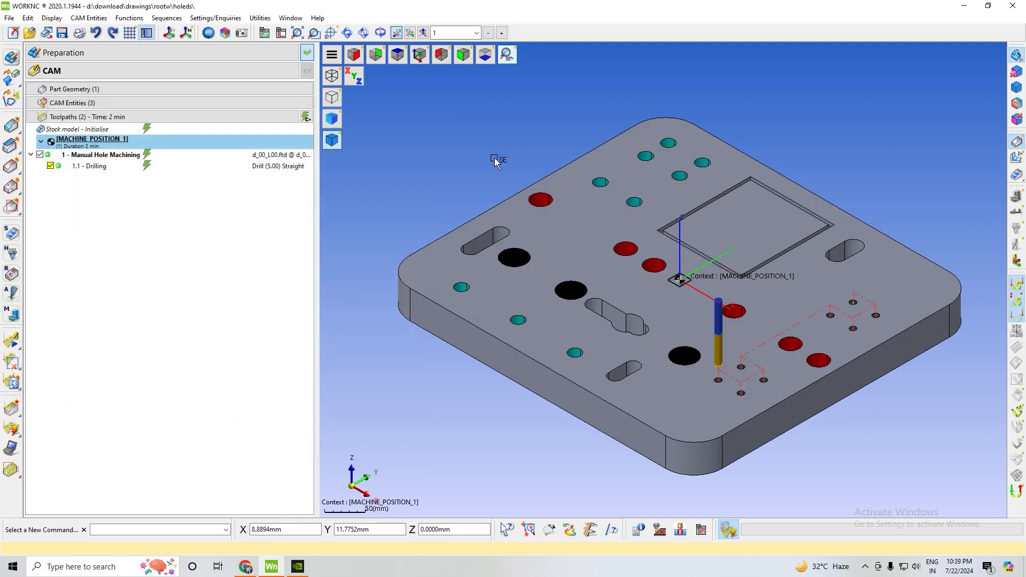
# Open the Drilling Manager, select the 20 mm diameter hole group, and review its features and available hole types.
pyautogui.click(11, 413)
pyautogui.click(93, 466)
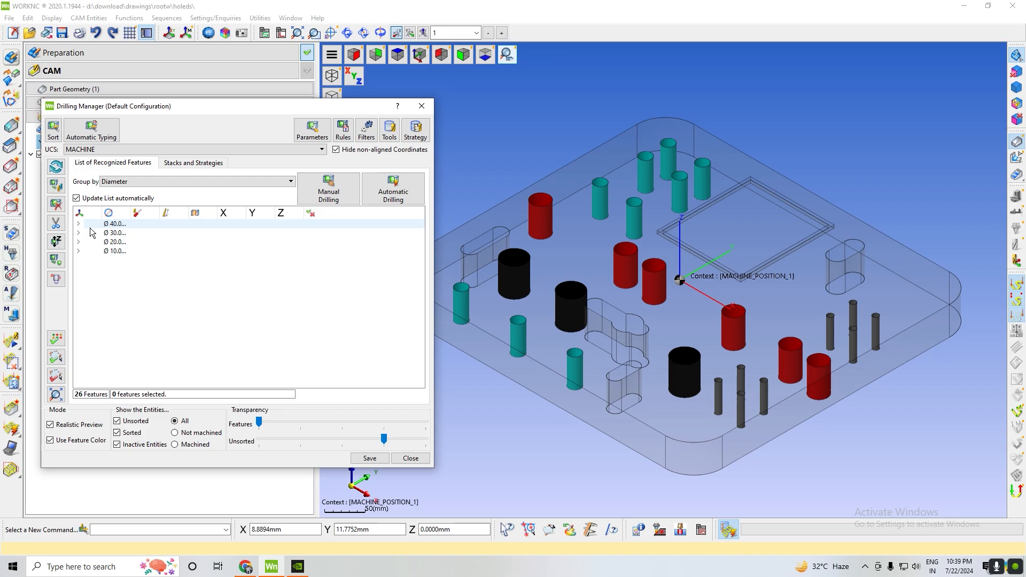
pyautogui.click(115, 242)
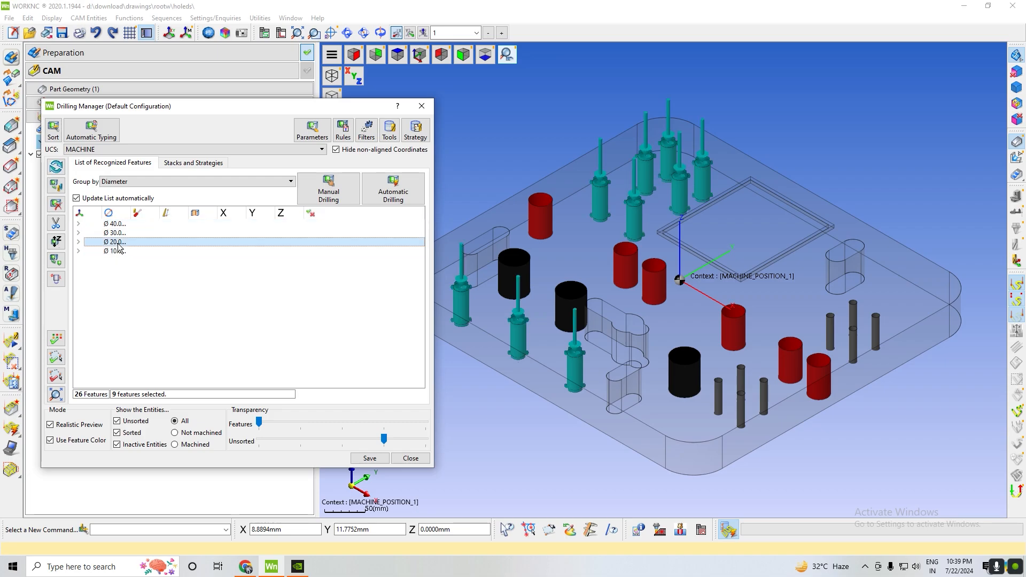
pyautogui.click(78, 242)
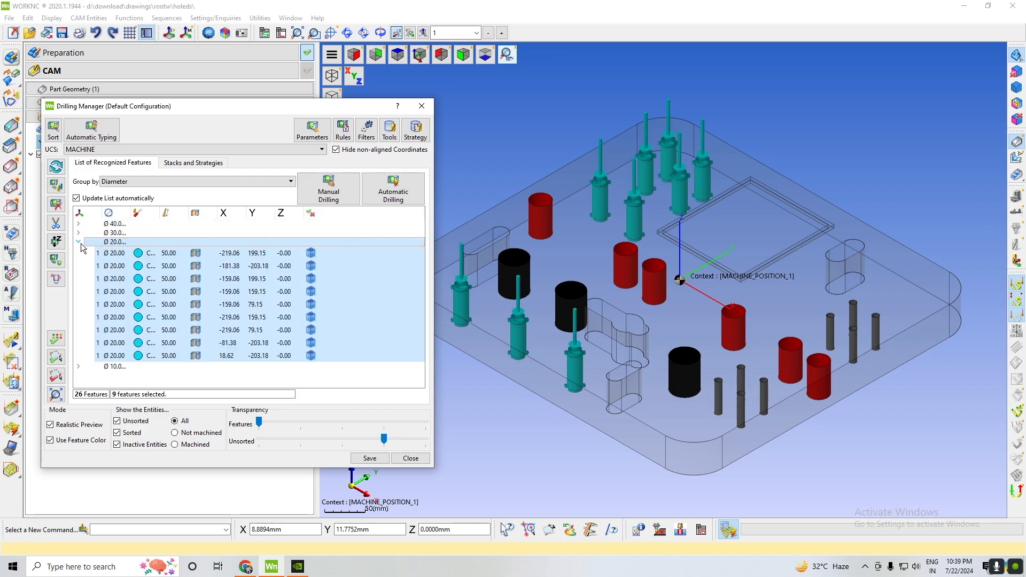
pyautogui.click(79, 242)
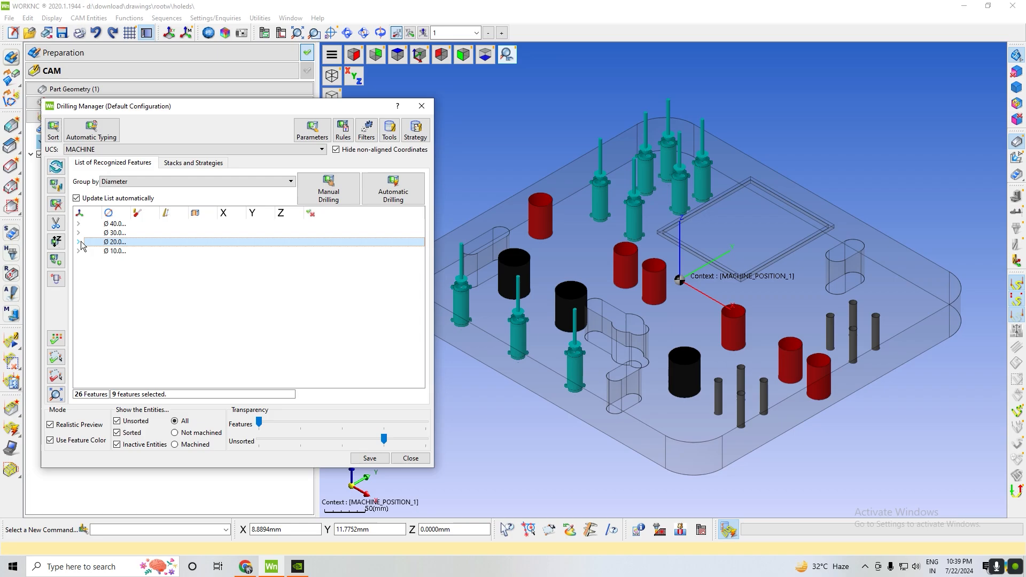
pyautogui.rightClick(123, 243)
pyautogui.moveTo(188, 313)
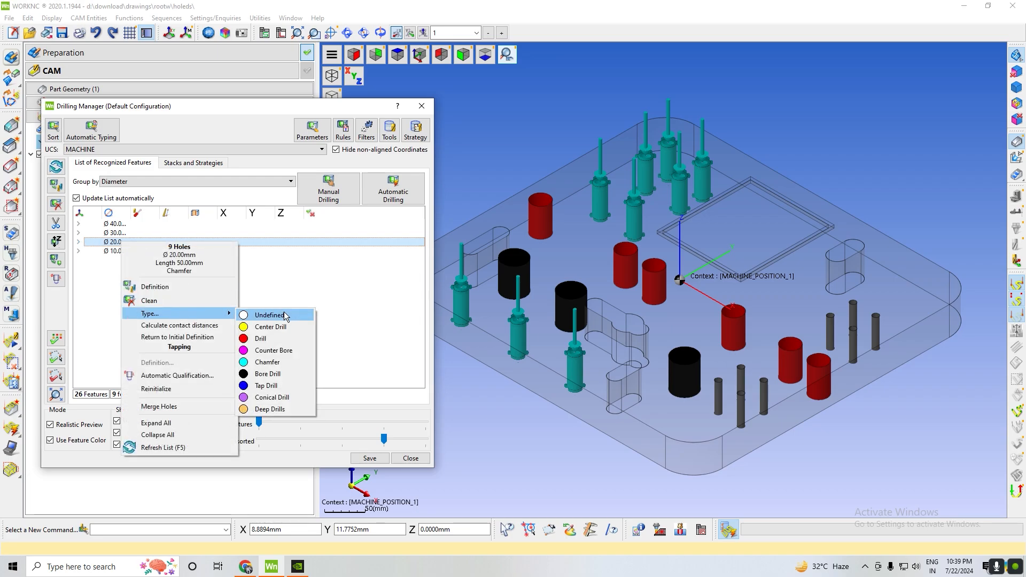
pyautogui.click(355, 319)
# Start manual drilling for the 20 mm holes and add a Chamfer operation to the strategy.
pyautogui.click(154, 243)
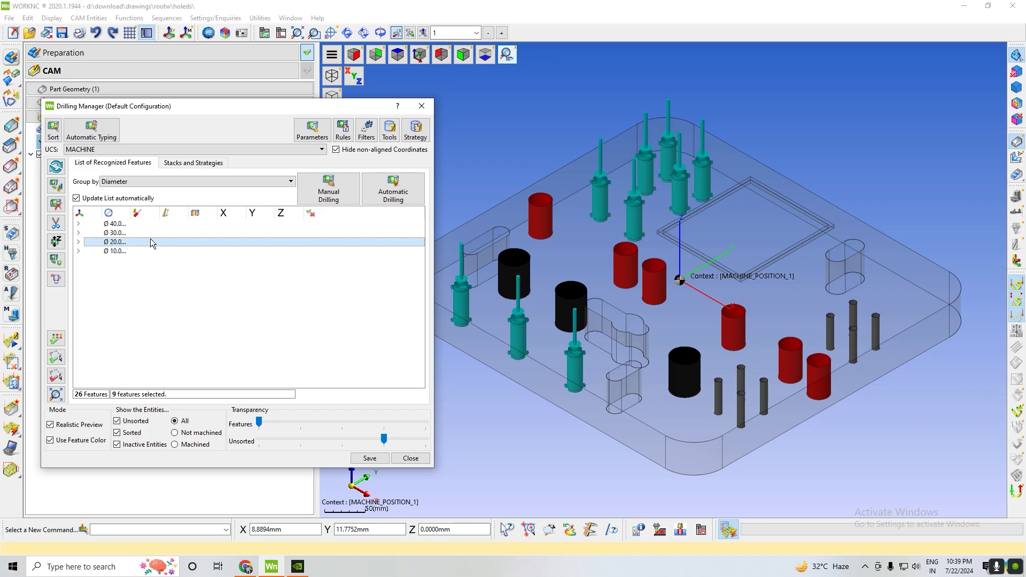
pyautogui.click(302, 201)
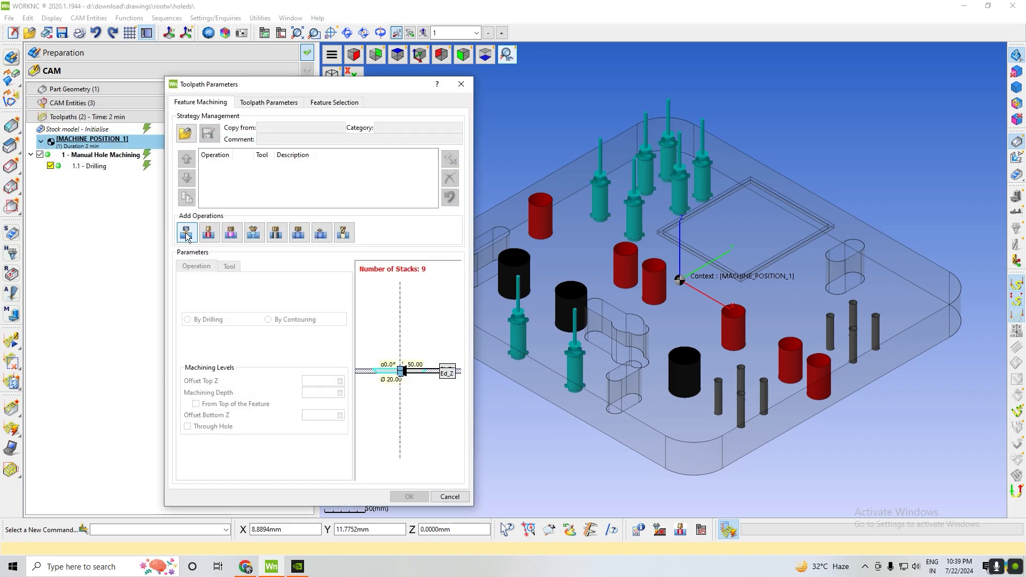
pyautogui.click(253, 233)
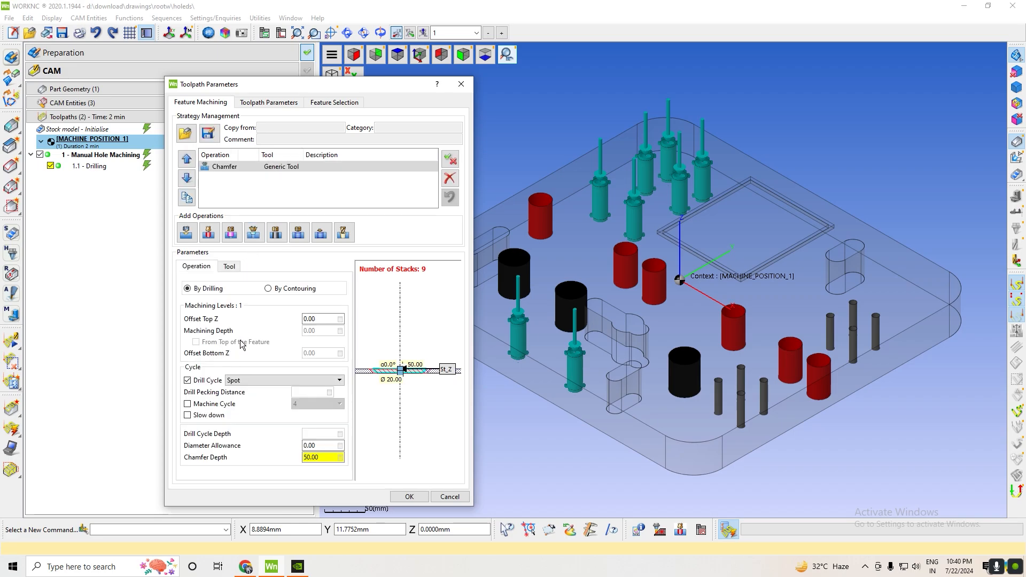
# Try to define a drill tool with a 50 mm radius for the Chamfer operation.
pyautogui.click(230, 267)
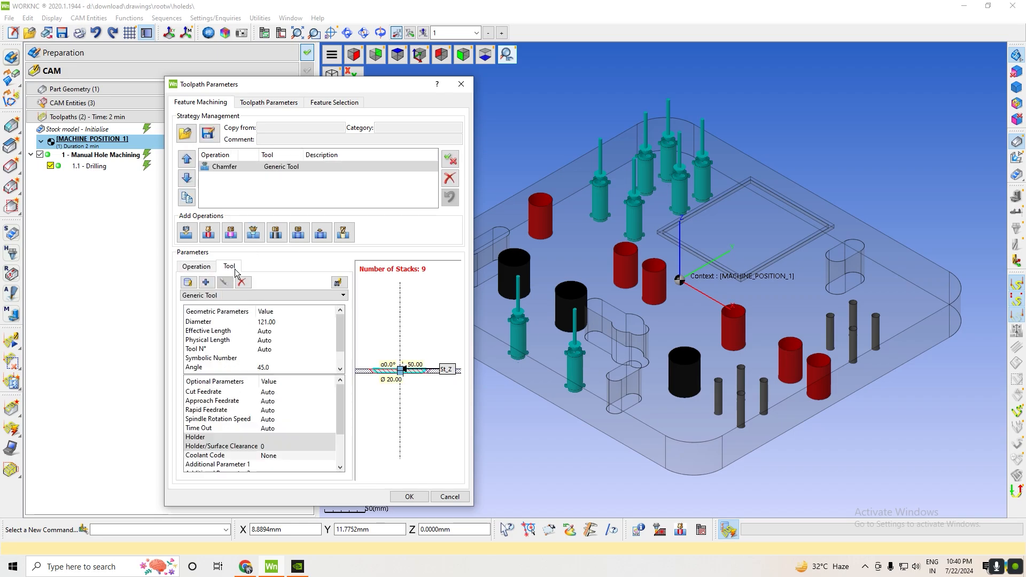
pyautogui.click(206, 283)
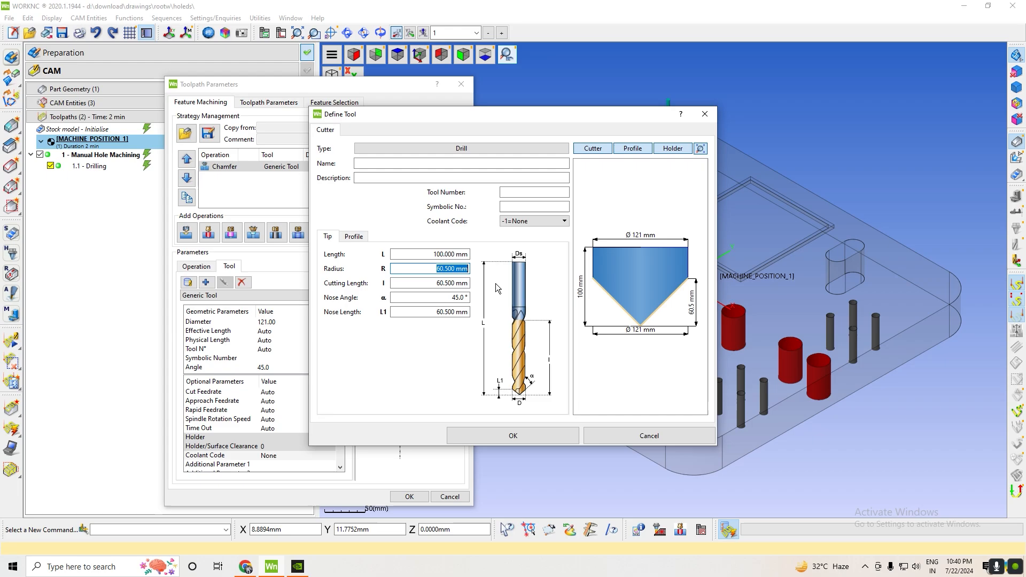
pyautogui.write('50')
pyautogui.press('Return')
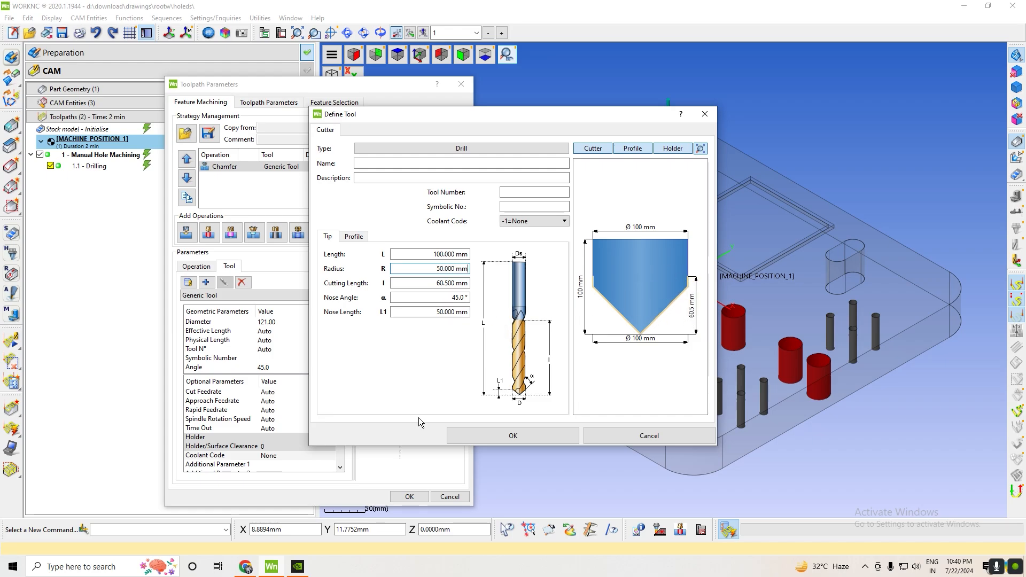
pyautogui.click(513, 436)
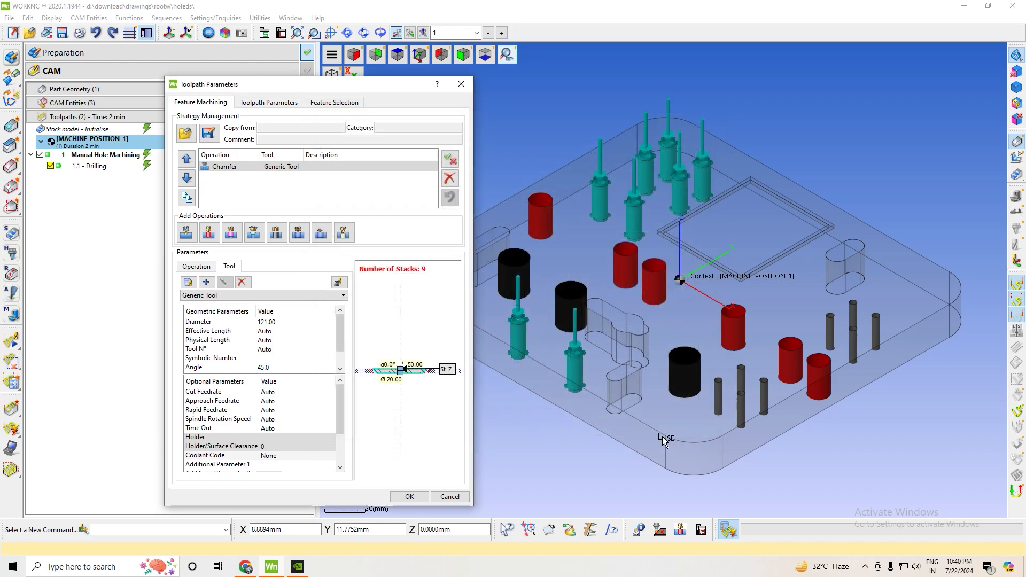
# Add a Center Drill operation and define a 20 mm diameter, 100 mm long spotting drill as its tool.
pyautogui.click(186, 233)
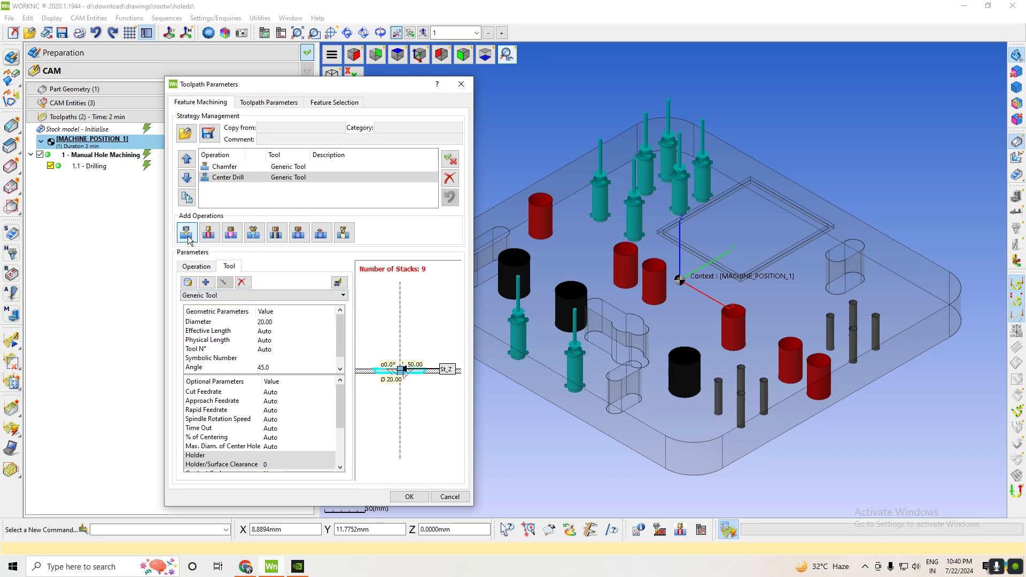
pyautogui.click(206, 282)
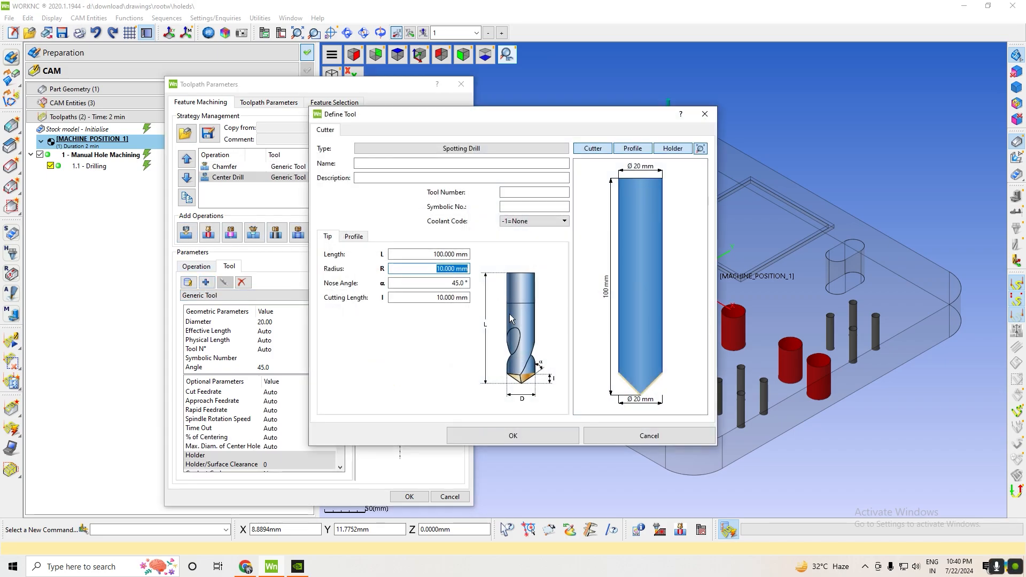
pyautogui.moveTo(642, 400)
pyautogui.click(532, 437)
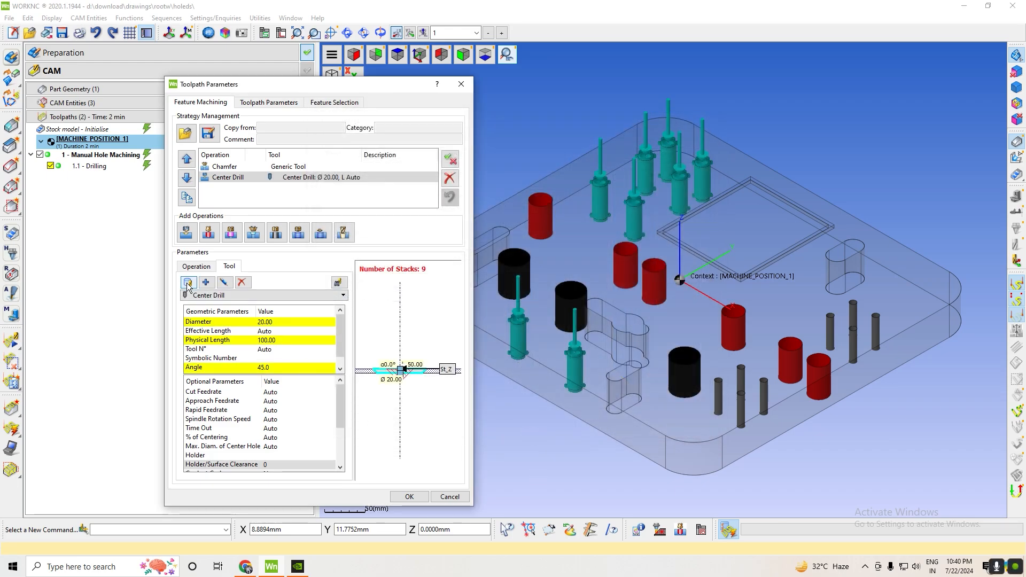
# Set the Center Drill operation's Offset Top Z to 0.50, and try out negative machining depths.
pyautogui.click(197, 267)
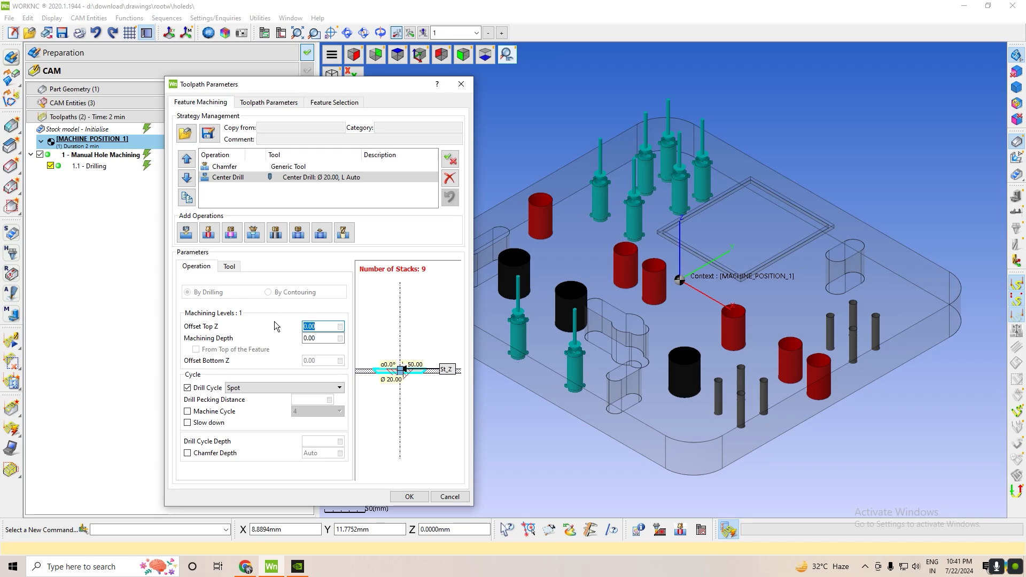
pyautogui.write('5.00')
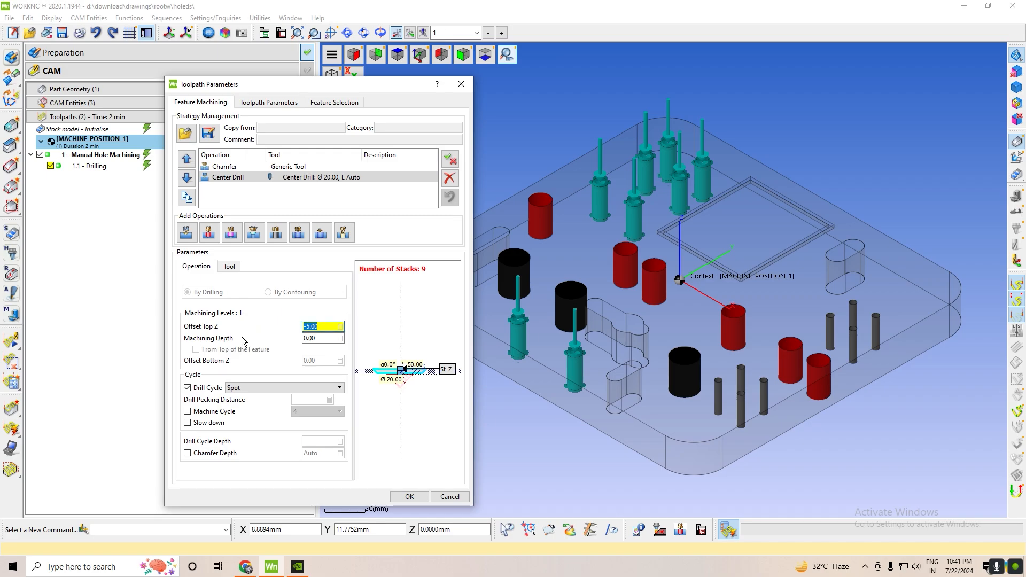
pyautogui.write('50')
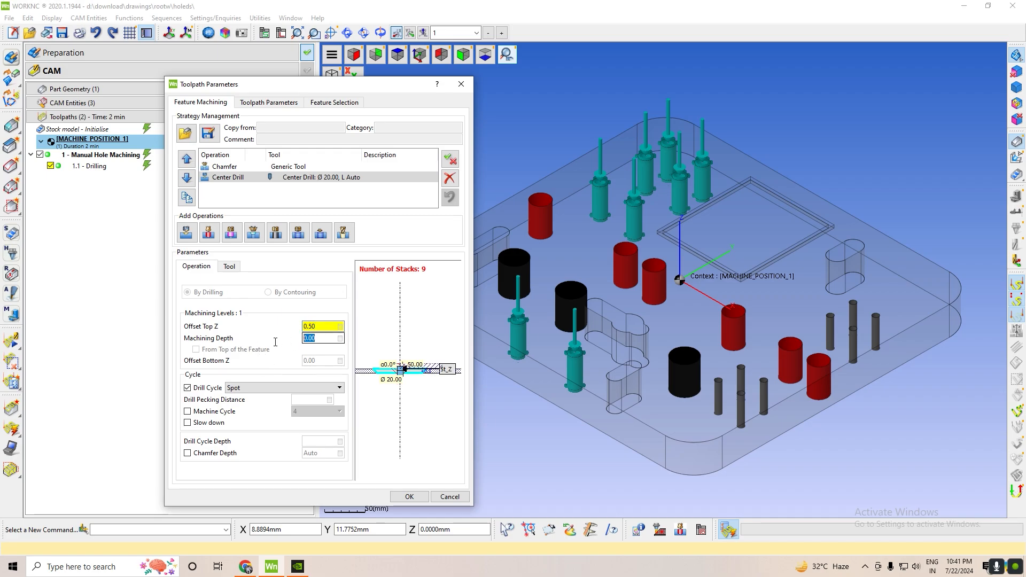
pyautogui.write('-1')
pyautogui.write('-5.00')
# Leave the chamfer depth option off, switch the Center Drill to Machine Cycle 4 with Slow down, and accept the toolpath parameters.
pyautogui.click(203, 455)
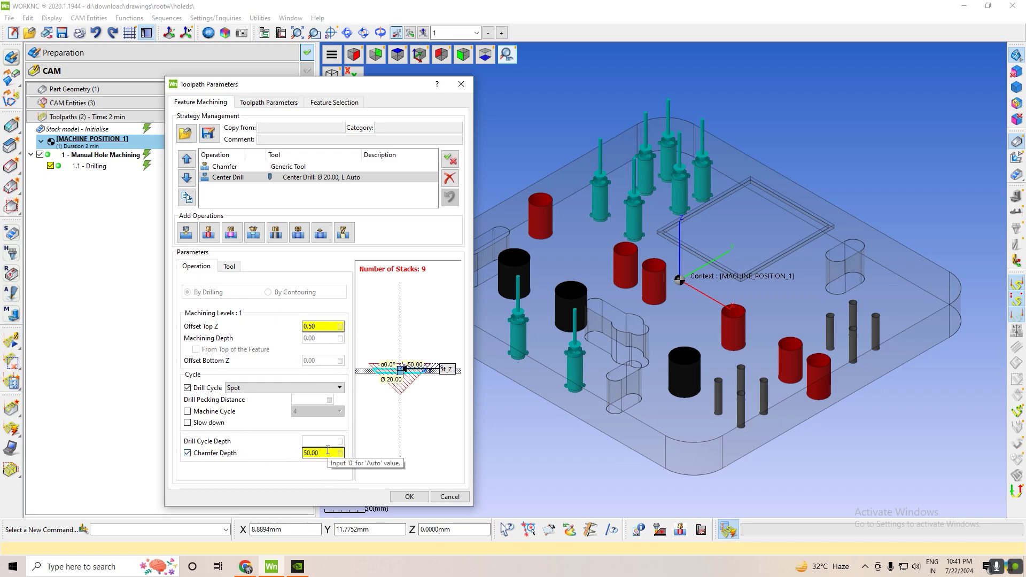
pyautogui.click(212, 456)
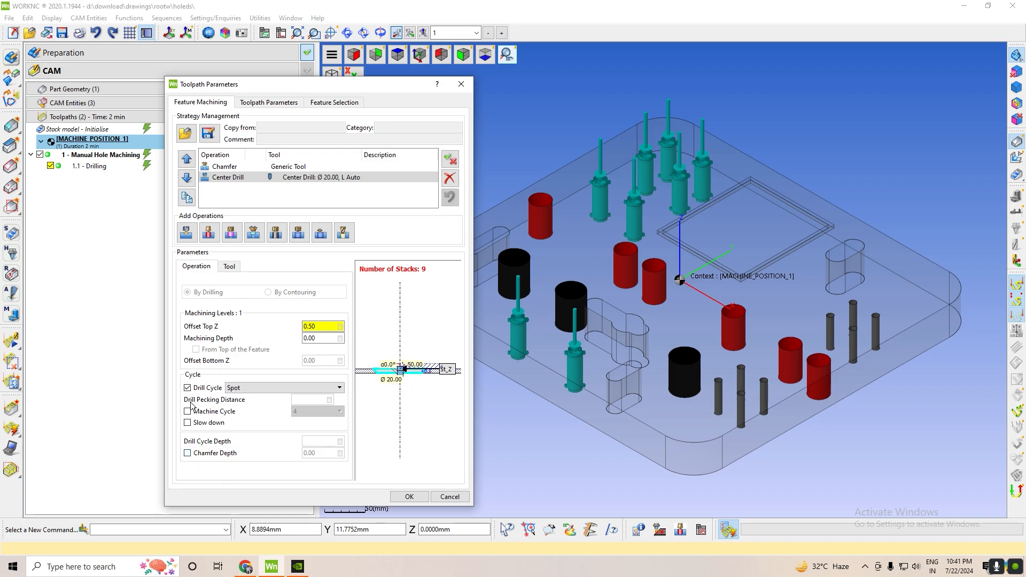
pyautogui.click(229, 412)
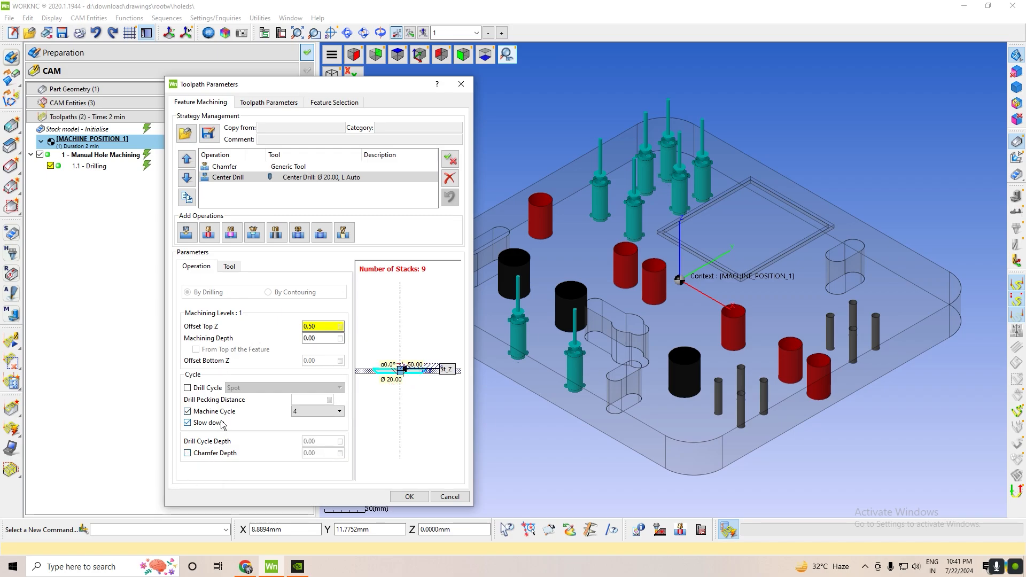
pyautogui.click(406, 497)
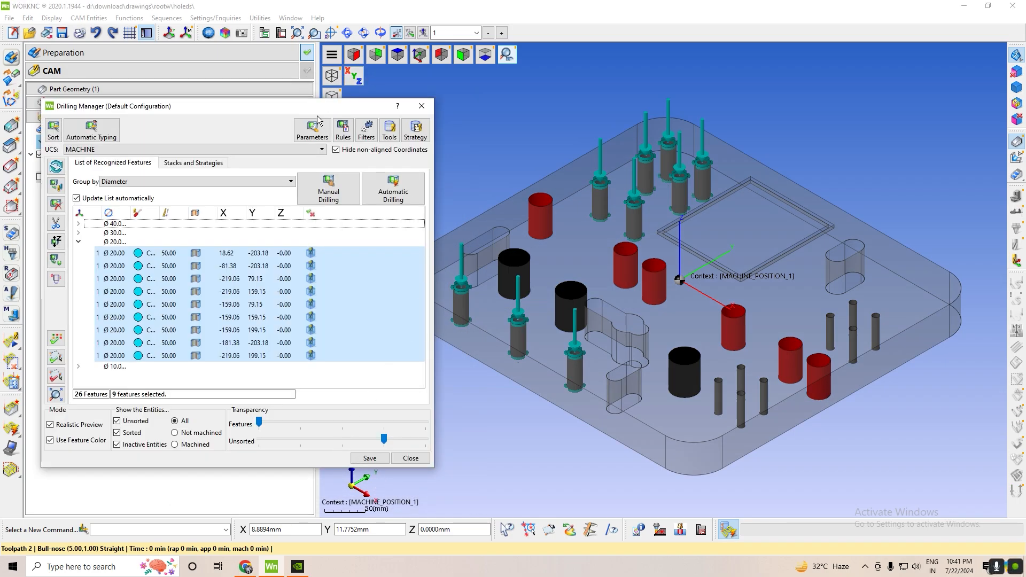
# Close the Drilling Manager and calculate the second Manual Hole Machining toolpath.
pyautogui.moveTo(284, 111); pyautogui.dragTo(538, 182)
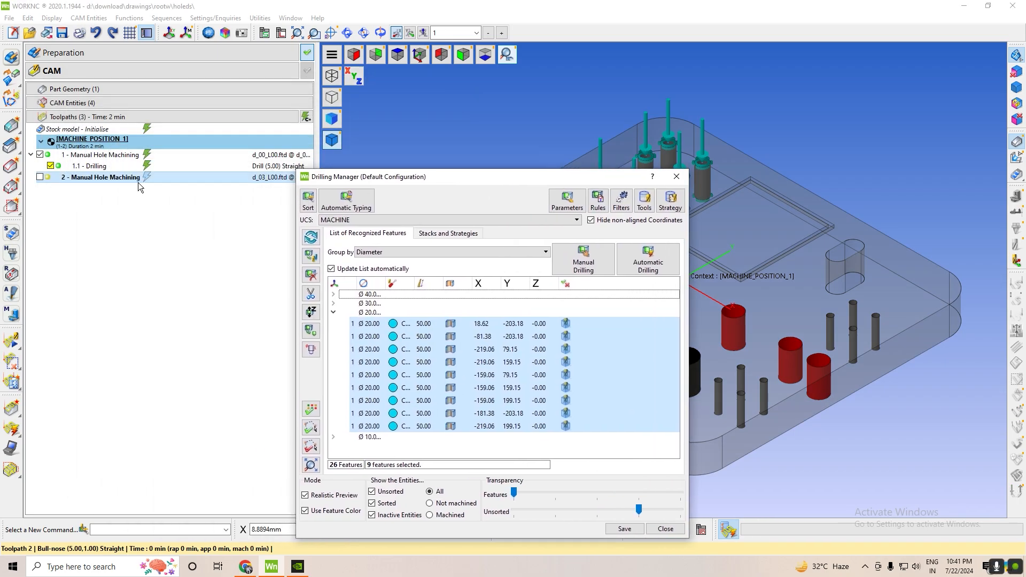
pyautogui.click(675, 177)
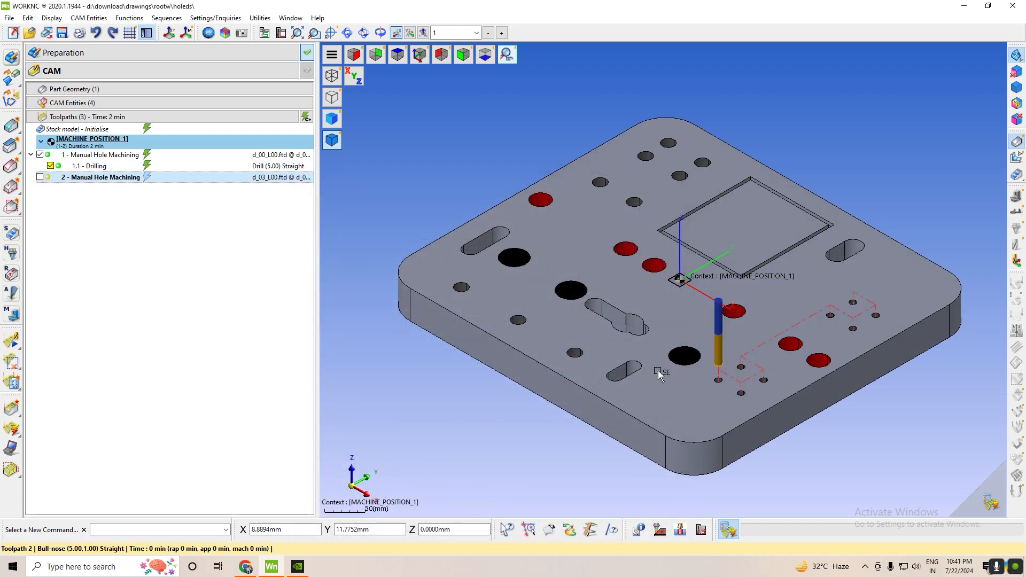
pyautogui.click(992, 501)
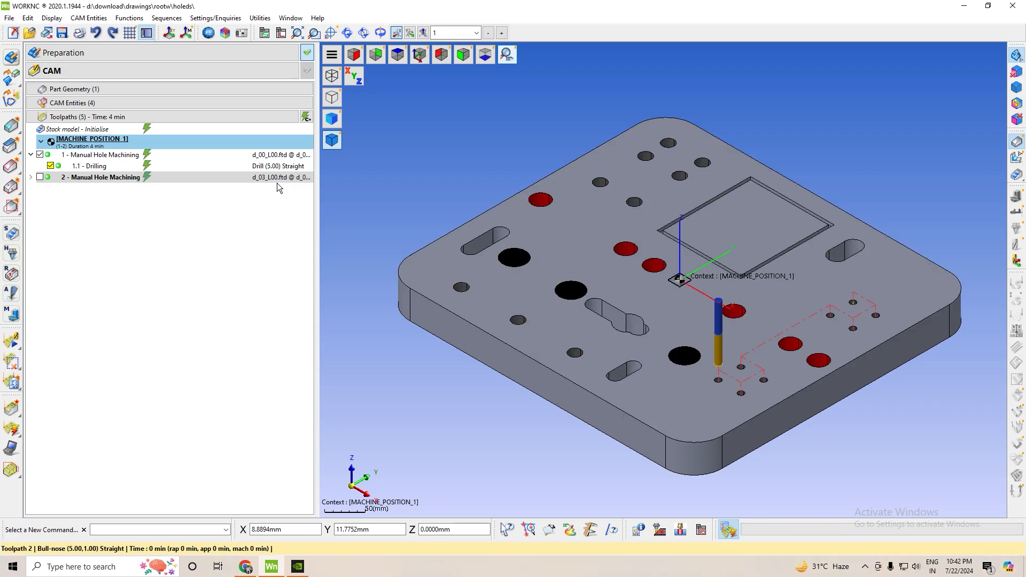
# Play back the Drilled Chamfer toolpath in the progressive display at a speed of 290, and examine the tool over the 20 mm holes.
pyautogui.click(12, 336)
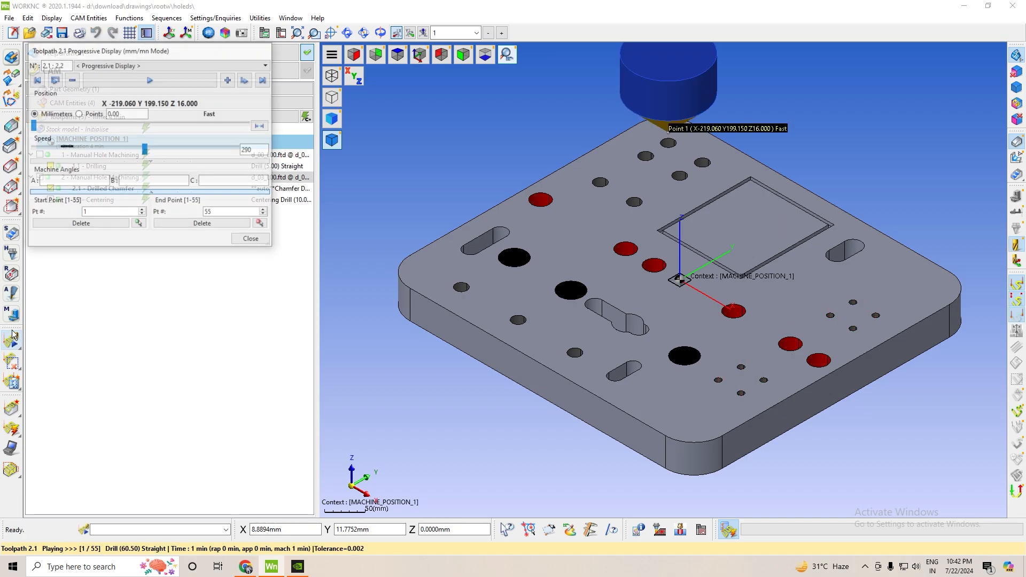
pyautogui.click(147, 80)
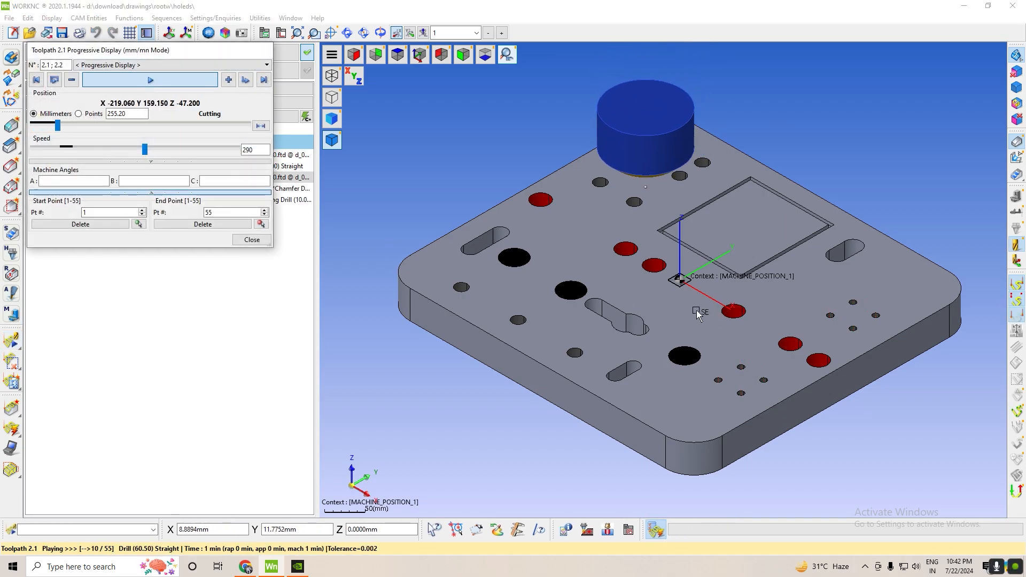
pyautogui.moveTo(697, 315); pyautogui.dragTo(891, 347, button='middle')
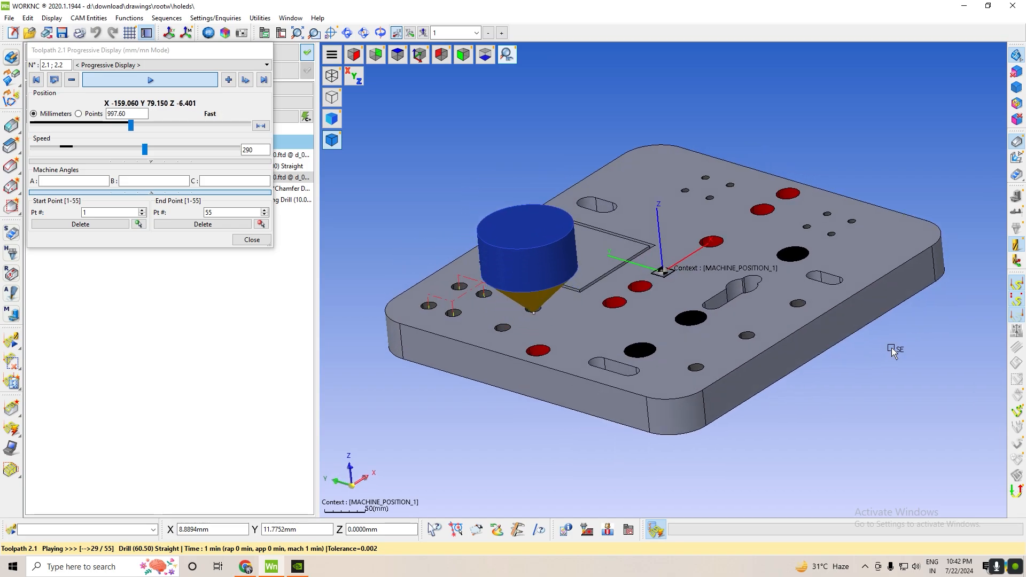
pyautogui.click(251, 239)
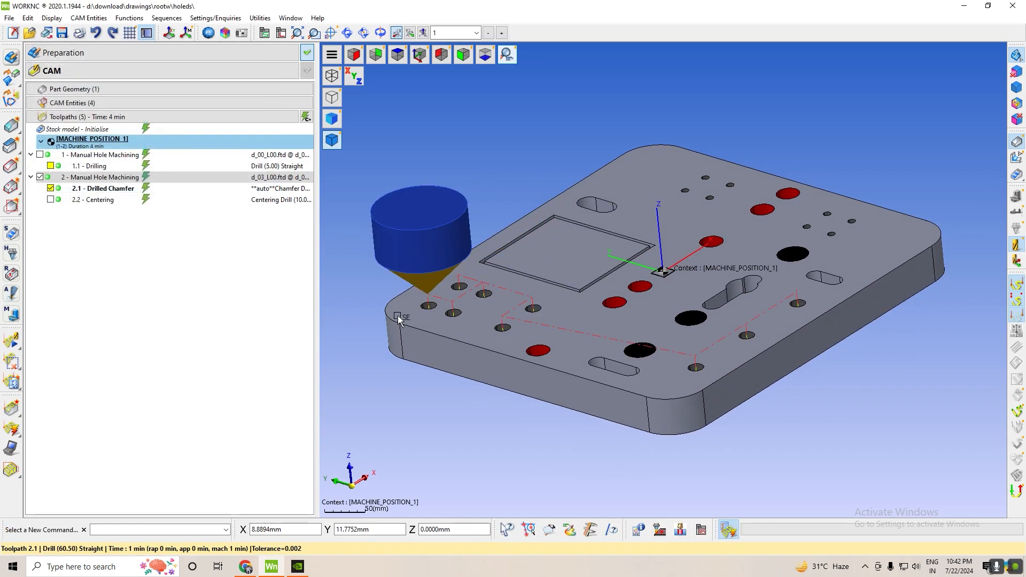
pyautogui.click(420, 56)
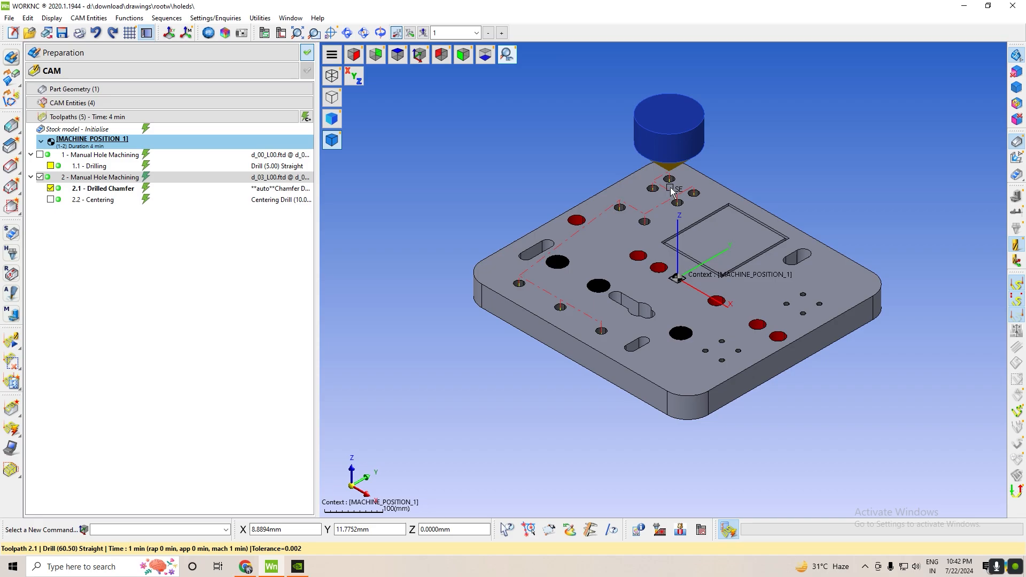
pyautogui.scroll(3, 671, 190)
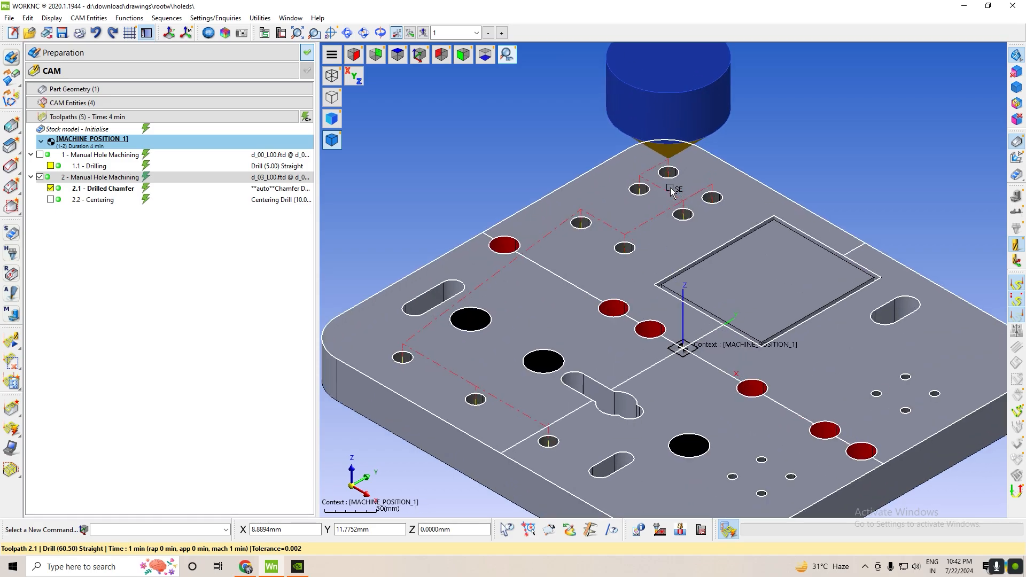
# Define a new drill for the Chamfer operation of the second Manual Hole Machining toolpath with a radius of 10 mm.
pyautogui.doubleClick(52, 180)
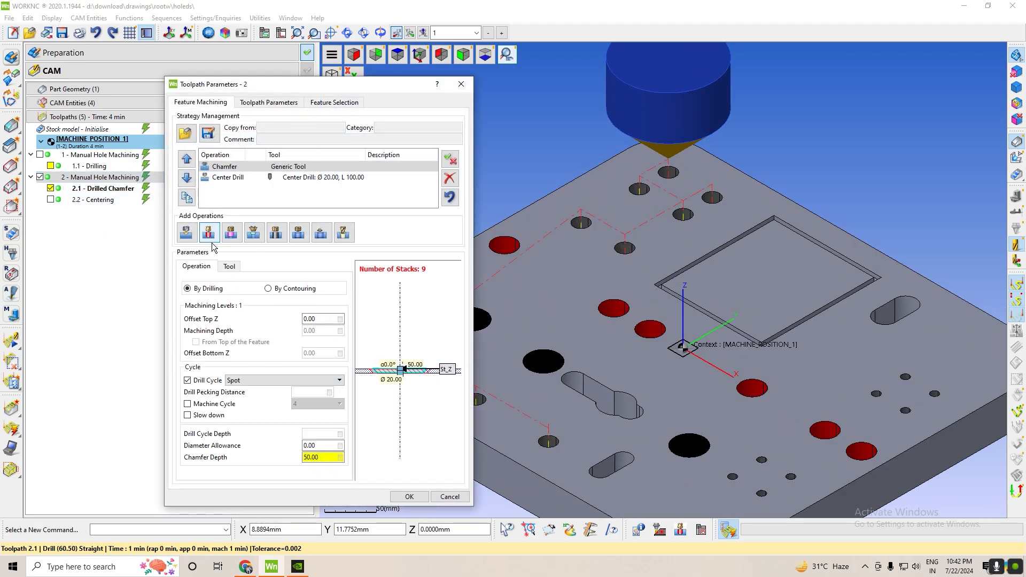
pyautogui.click(229, 266)
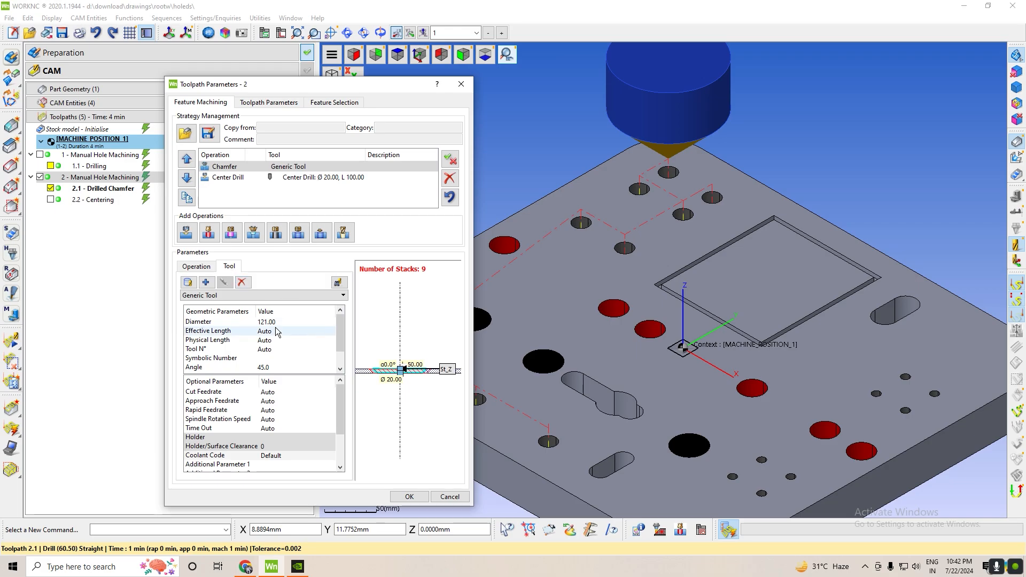
pyautogui.click(206, 282)
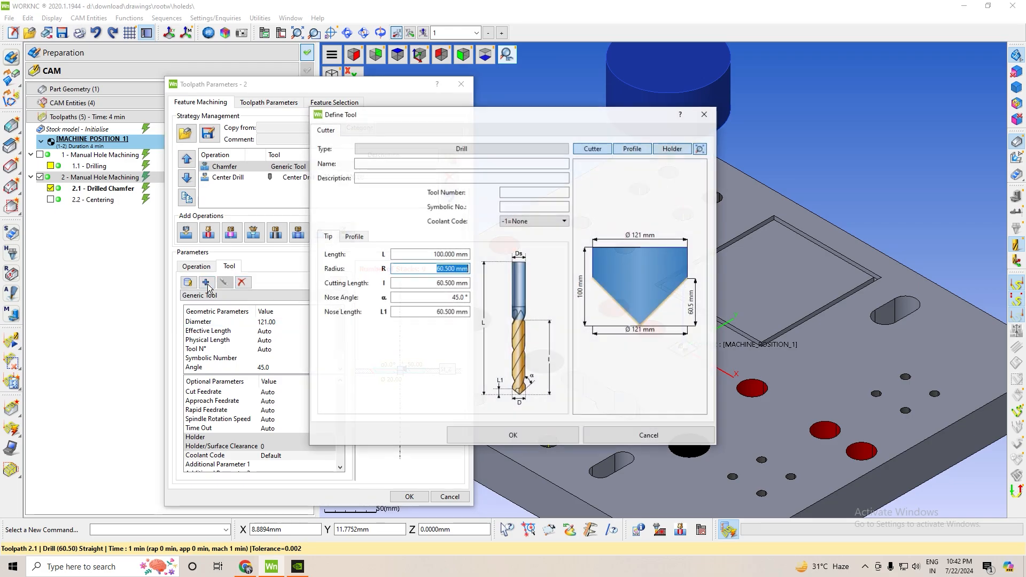
pyautogui.write('20')
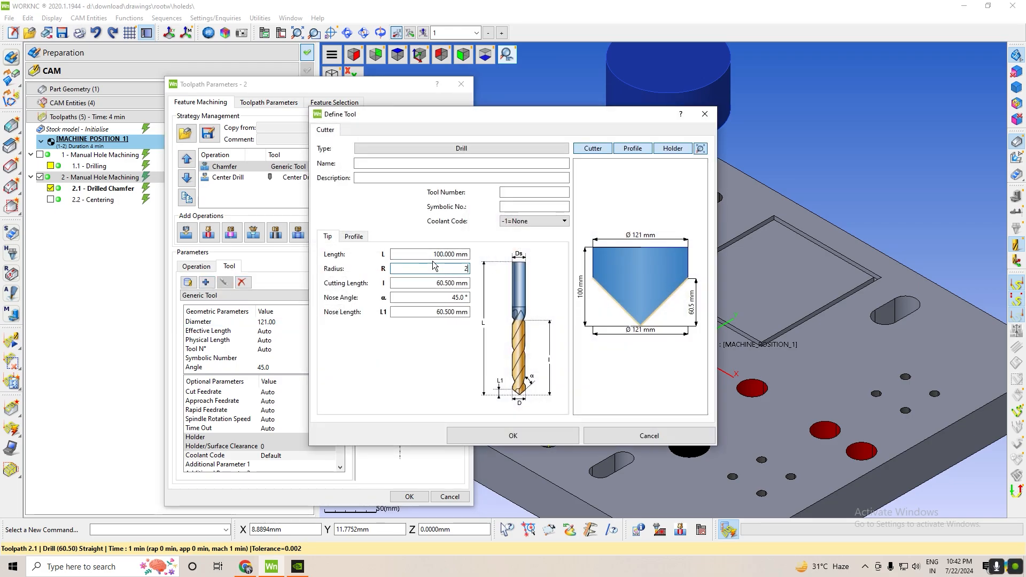
pyautogui.press('Return')
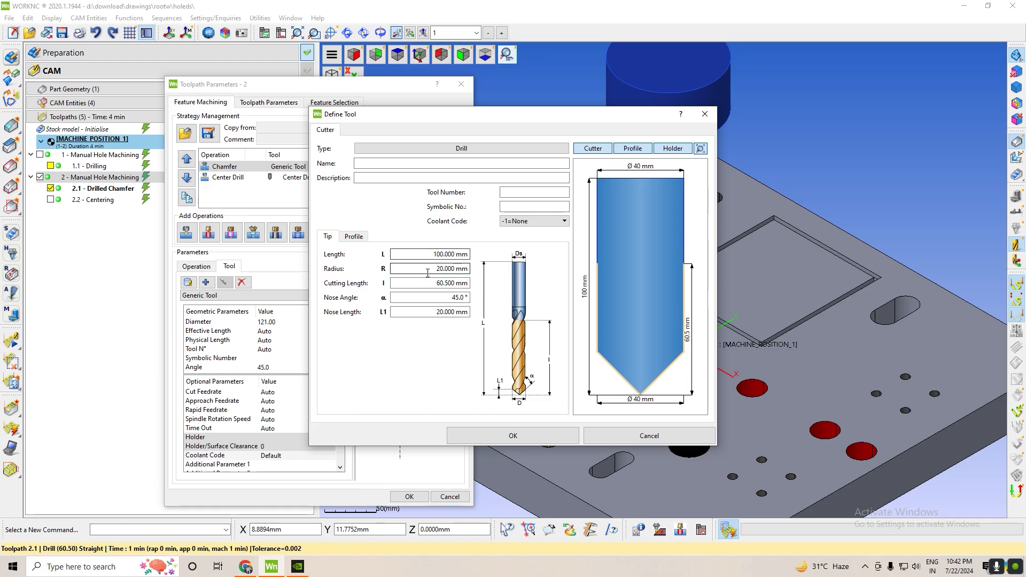
pyautogui.tripleClick(422, 268)
pyautogui.write('10')
pyautogui.press('Return')
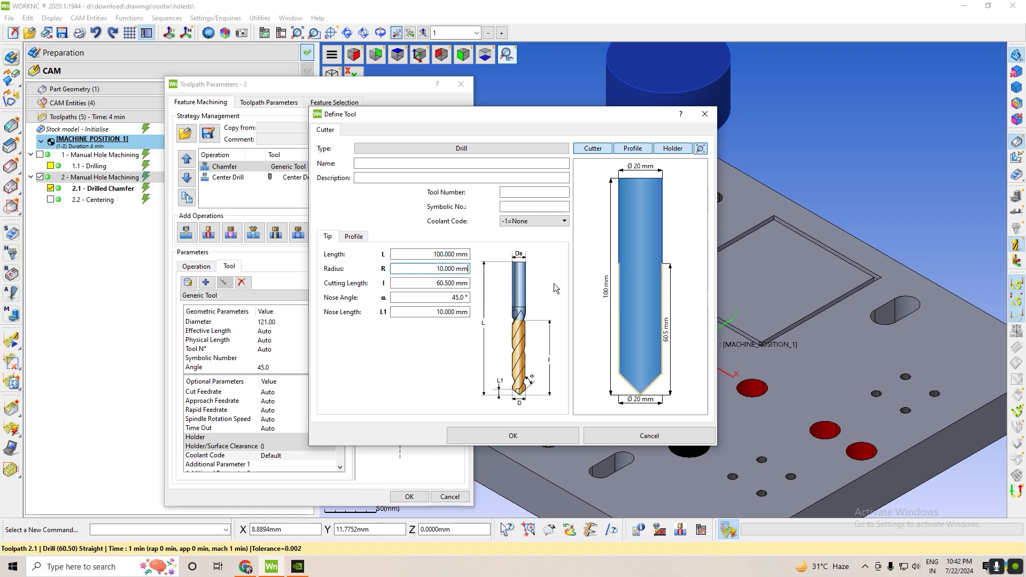
pyautogui.click(513, 436)
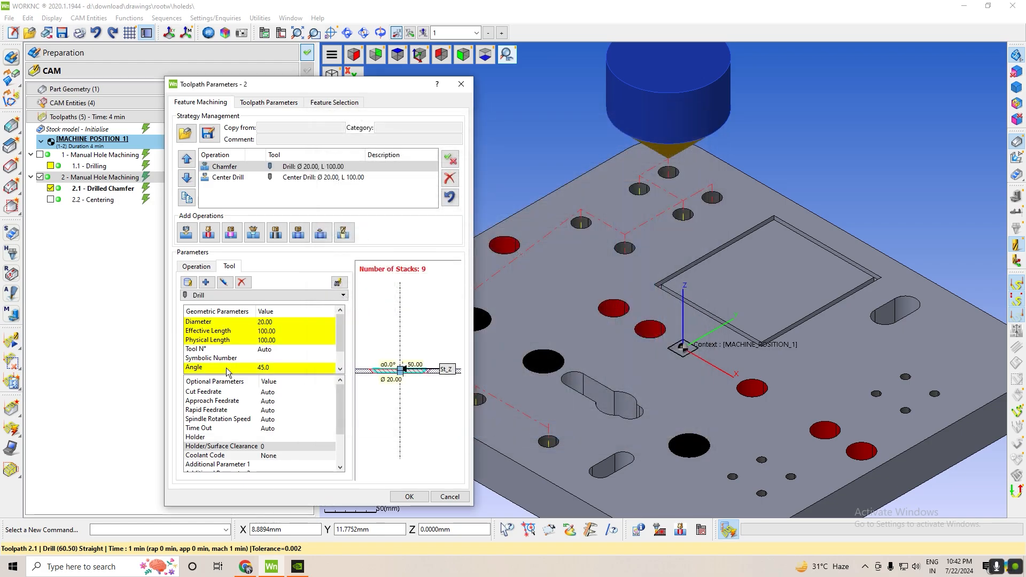
# Accept the toolpath parameters, apply the modified strategy to recalculate the second Manual Hole Machining toolpath, and dismiss the calculation report.
pyautogui.click(410, 497)
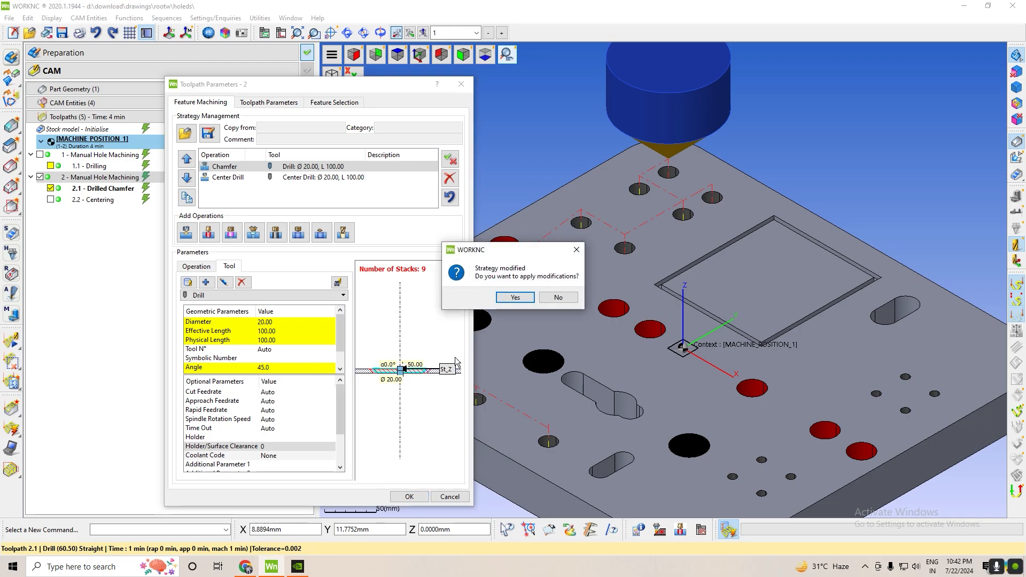
pyautogui.click(513, 297)
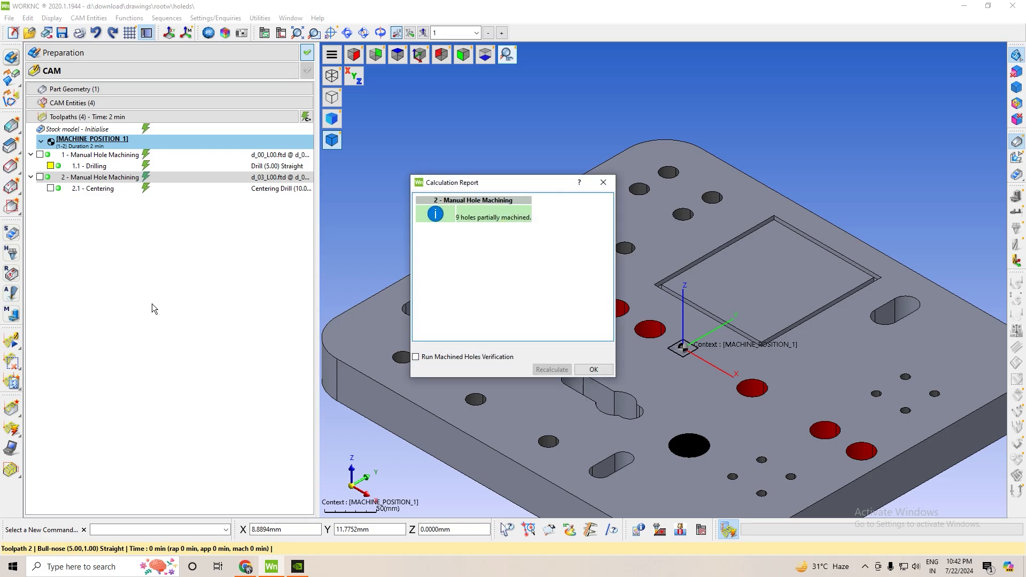
pyautogui.click(593, 369)
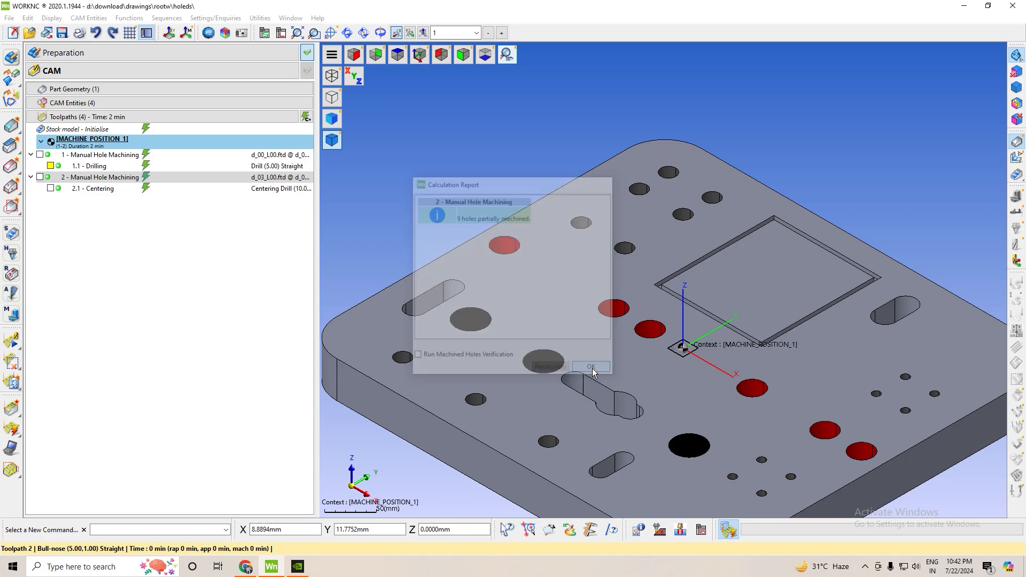
# Play back the recalculated Centering toolpath in the progressive display, and examine the tool over the 20 mm holes in top and isometric views.
pyautogui.click(13, 342)
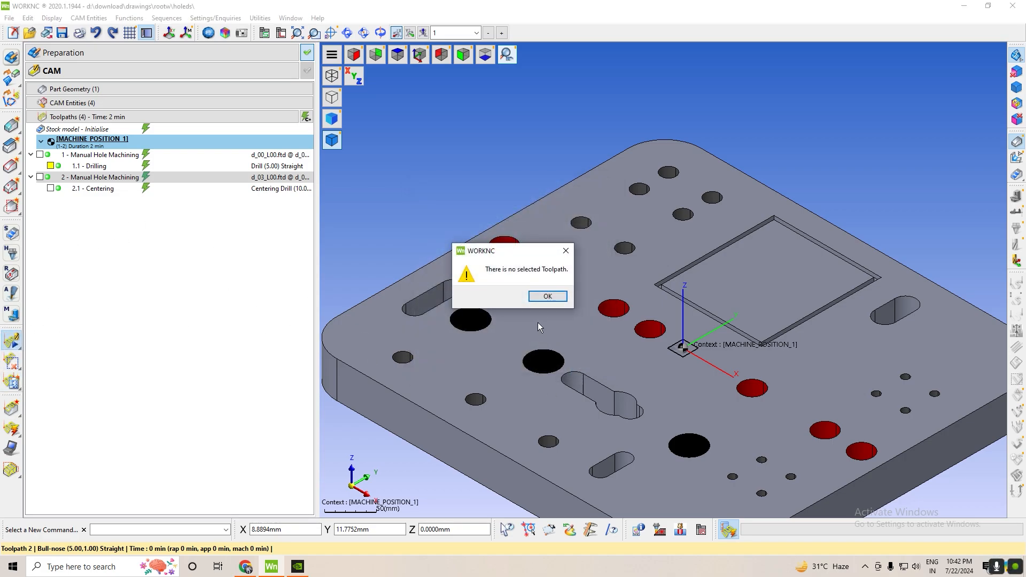
pyautogui.click(543, 297)
pyautogui.click(97, 177)
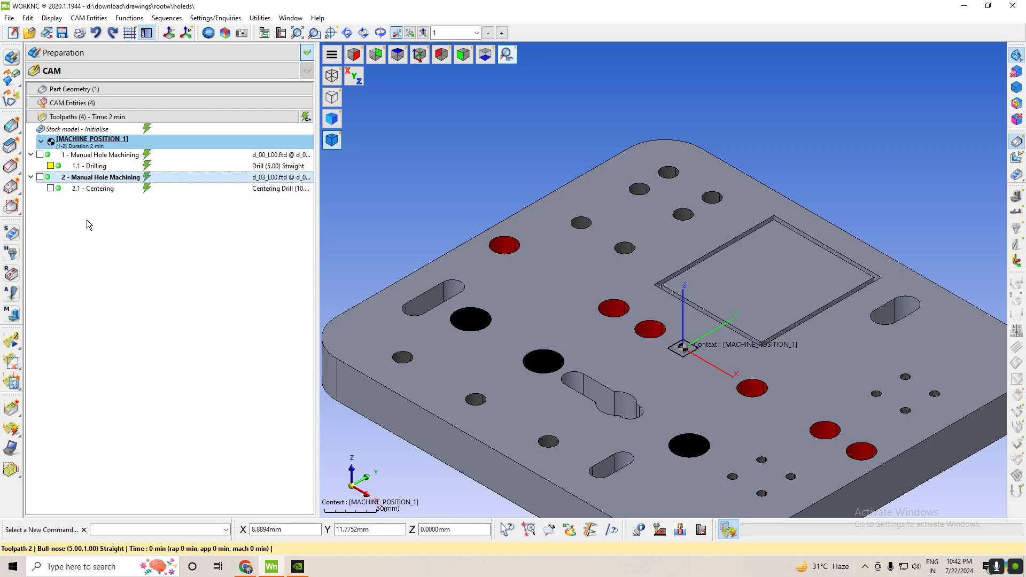
pyautogui.click(11, 341)
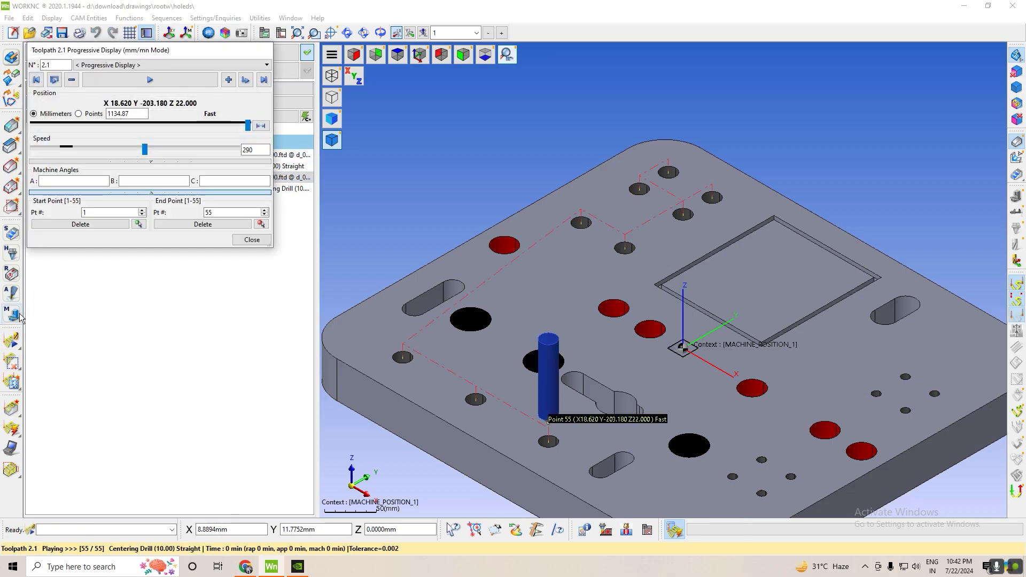
pyautogui.click(150, 80)
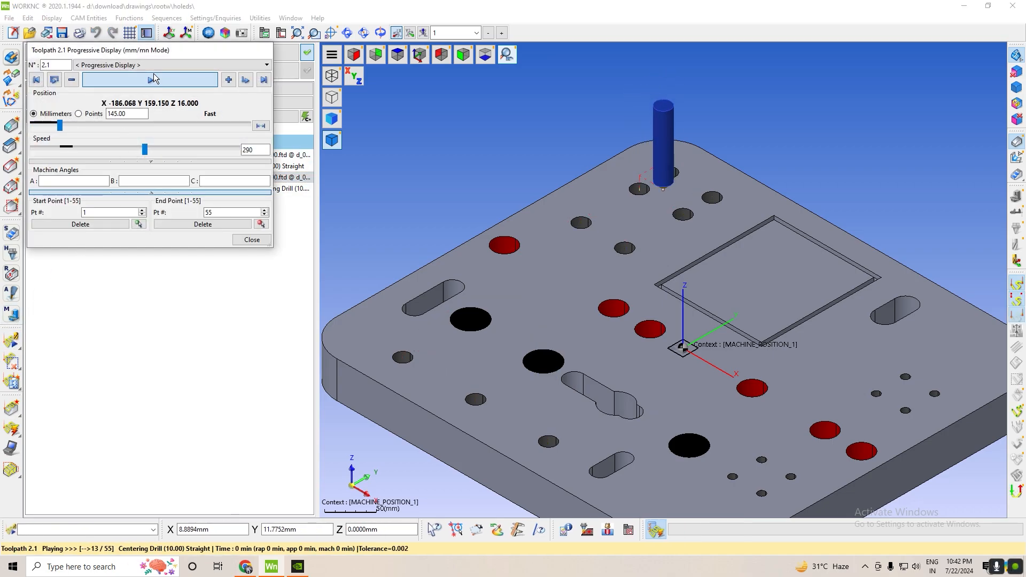
pyautogui.click(397, 55)
pyautogui.scroll(4, 595, 188)
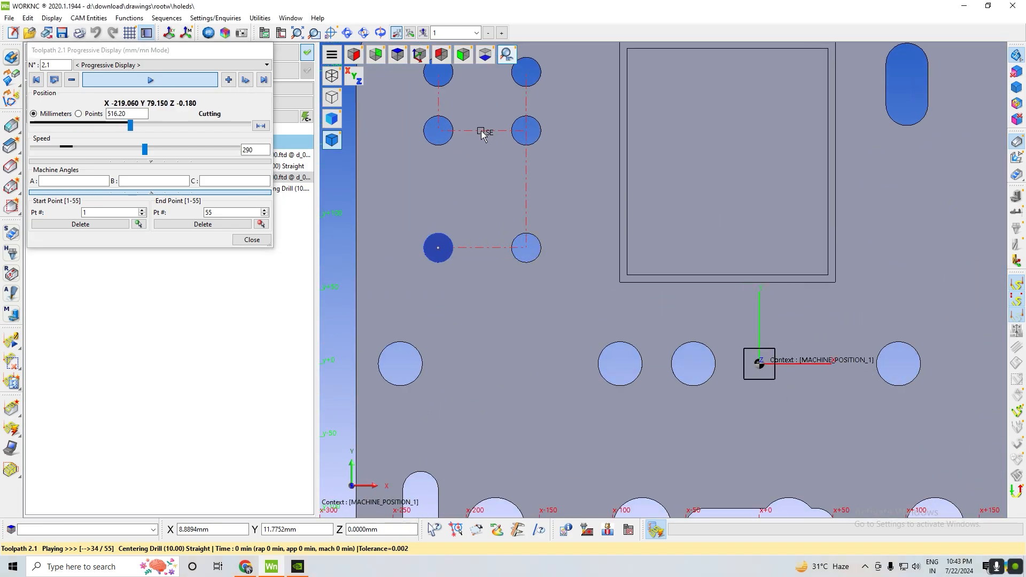
pyautogui.click(425, 62)
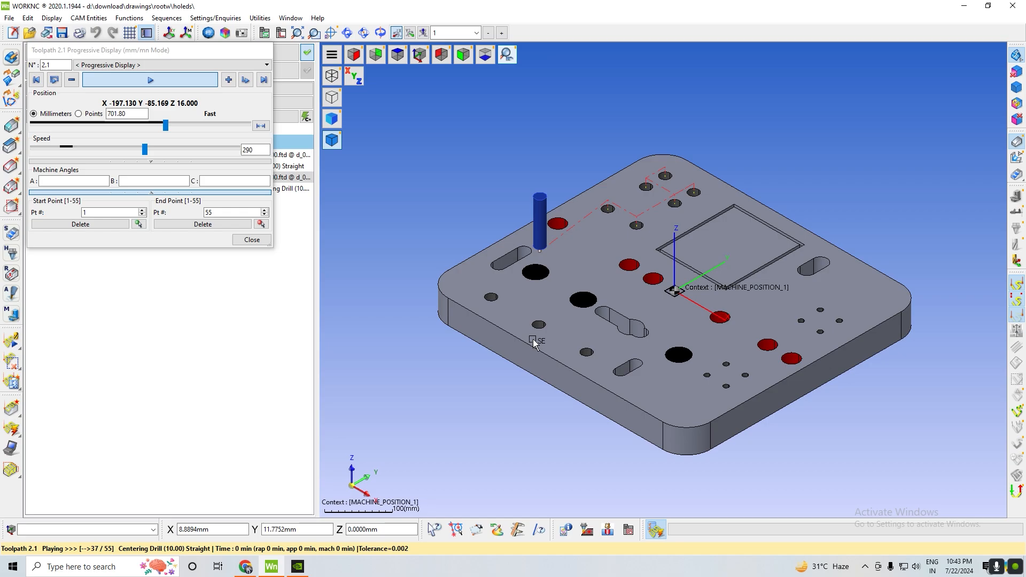
pyautogui.scroll(2, 499, 360)
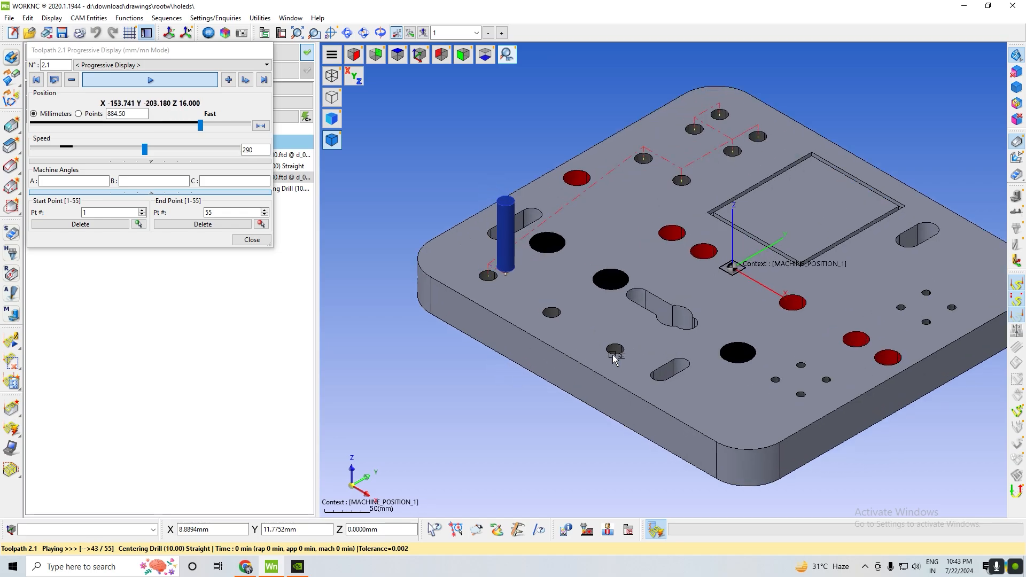
pyautogui.scroll(-3, 591, 345)
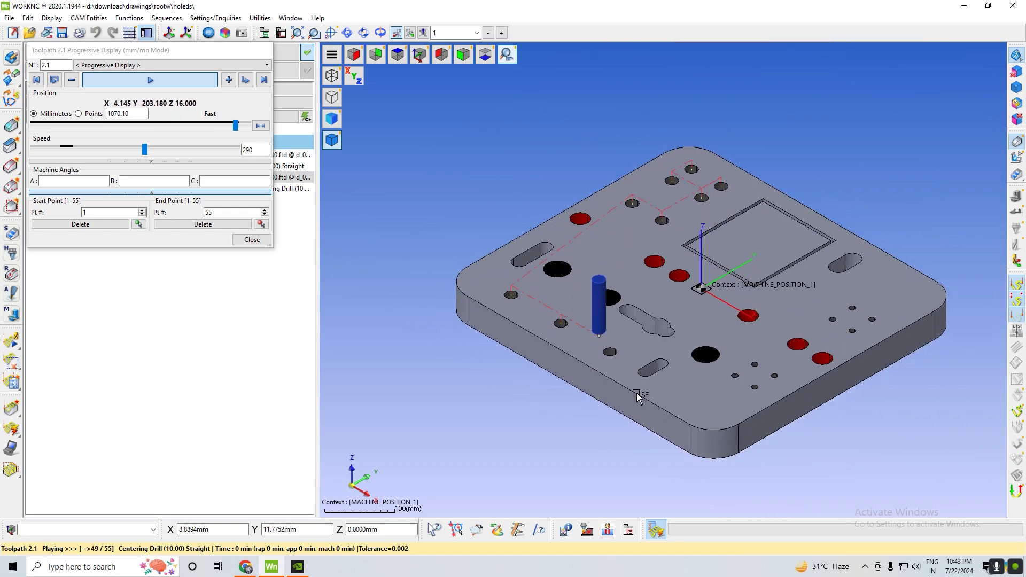
pyautogui.scroll(3, 653, 386)
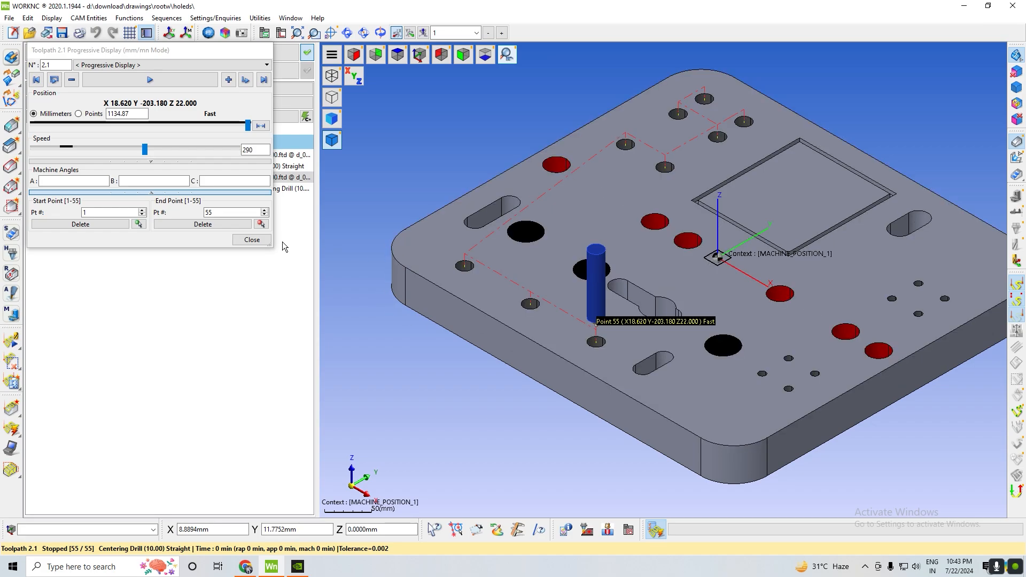
pyautogui.click(251, 240)
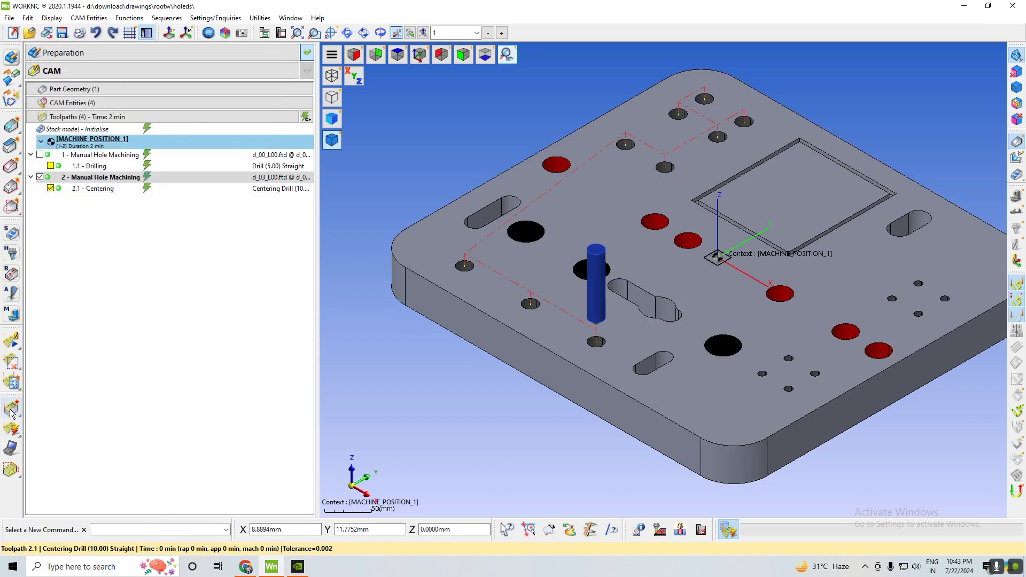
# Examine the 20 mm hole group among the recognized features in the Drilling Manager, and close the manager.
pyautogui.moveTo(11, 411)
pyautogui.click(53, 464)
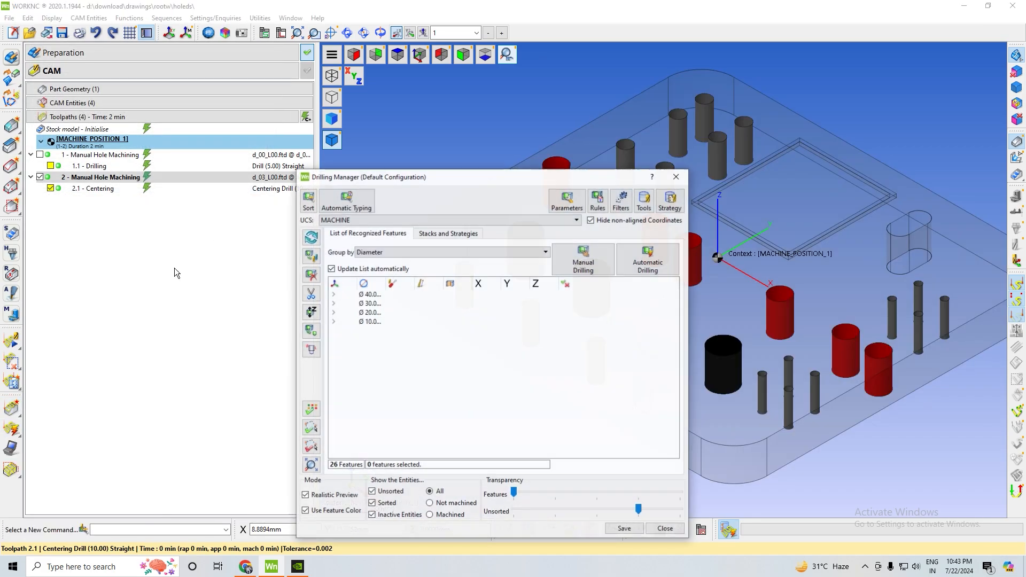
pyautogui.click(374, 312)
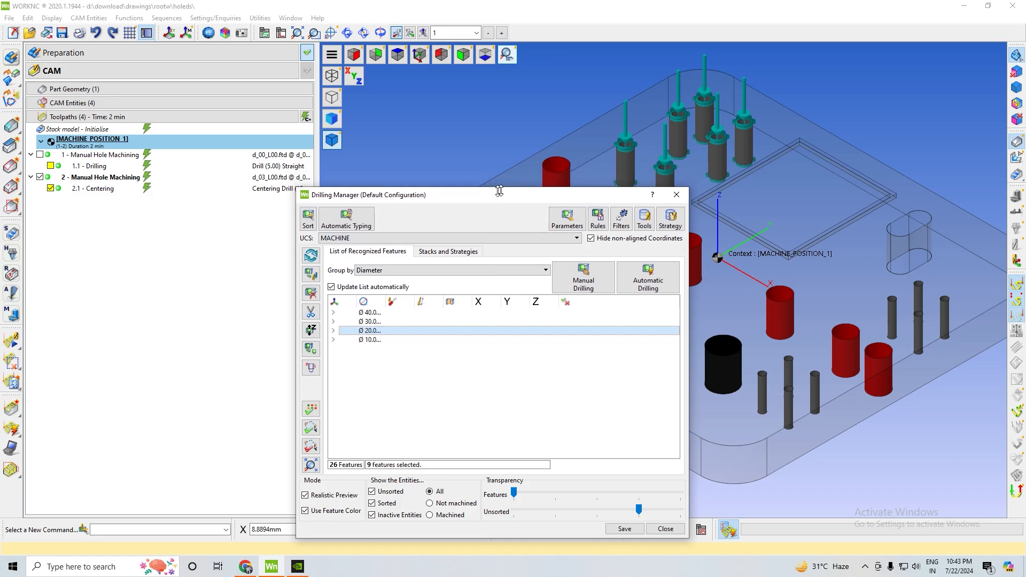
pyautogui.moveTo(470, 180); pyautogui.dragTo(208, 62)
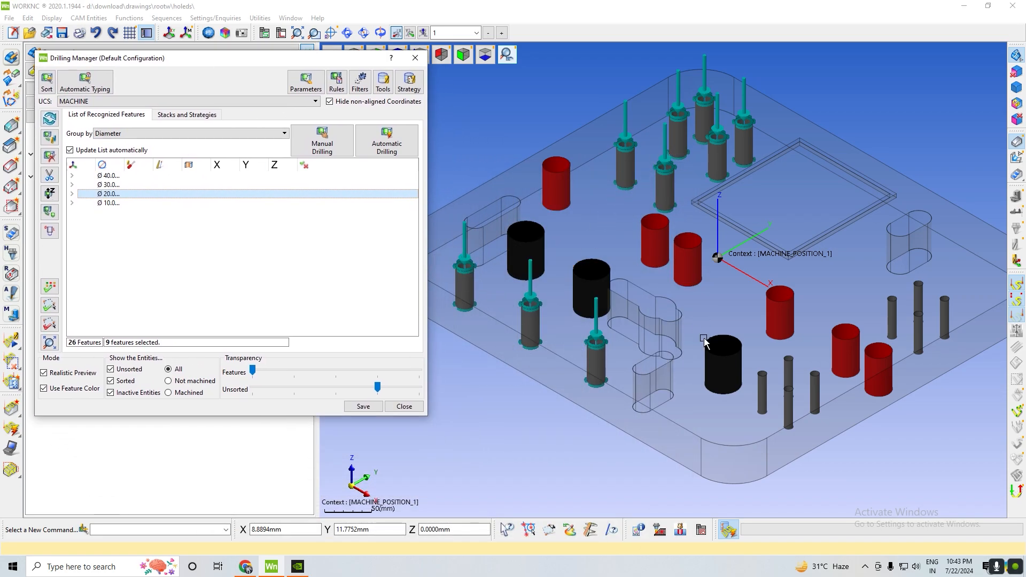
pyautogui.click(874, 470)
pyautogui.scroll(3, 874, 470)
pyautogui.scroll(-5, 874, 470)
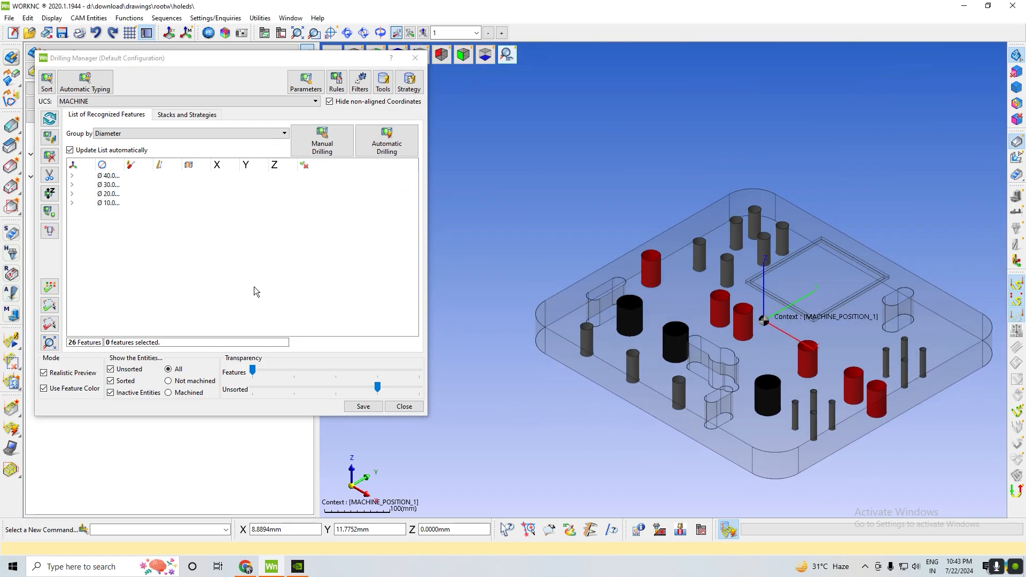
pyautogui.click(416, 58)
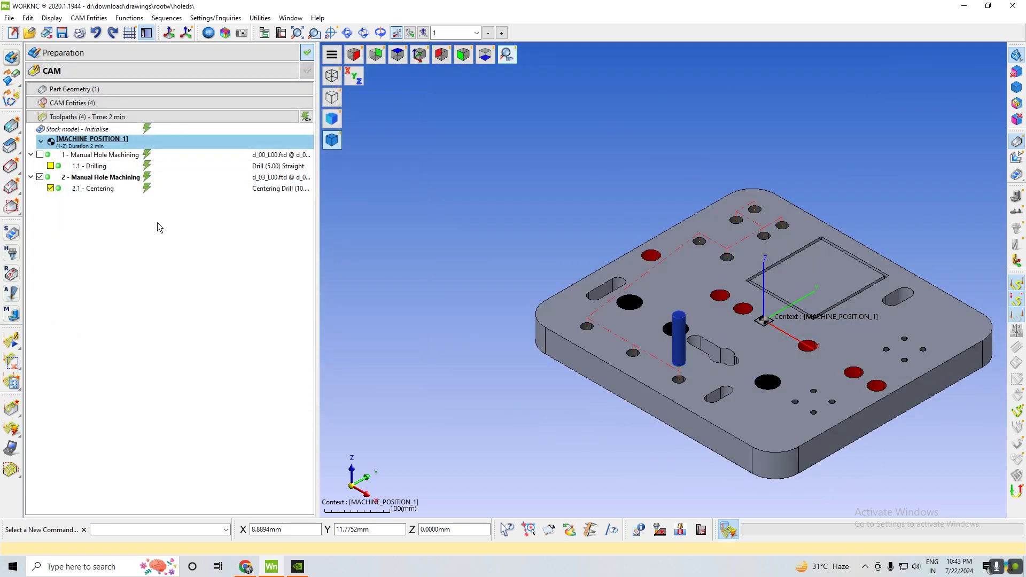
# Edit the Chamfer operation's drill in the second Manual Hole Machining toolpath, setting its radius to 11 mm.
pyautogui.doubleClick(49, 181)
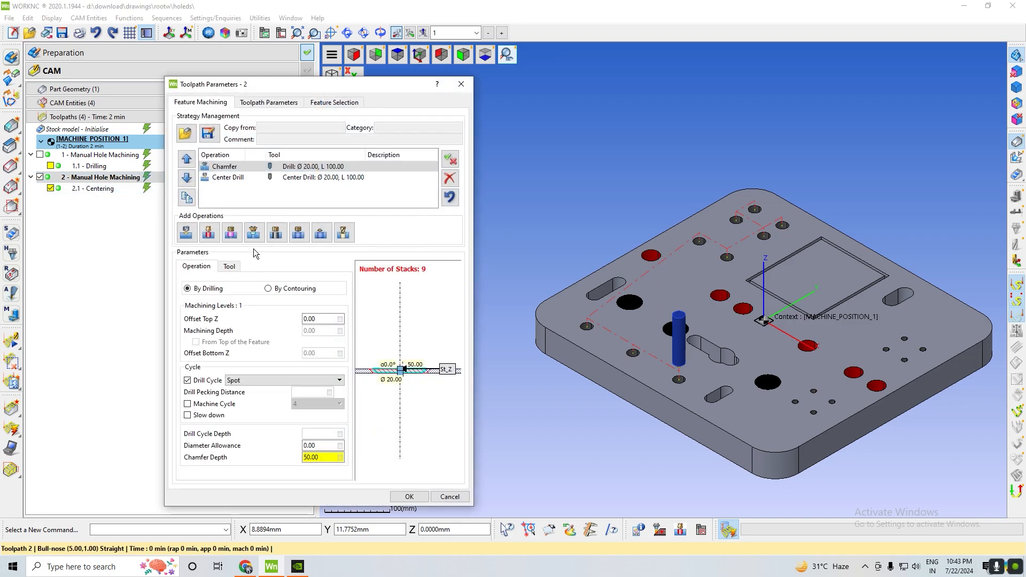
pyautogui.click(230, 268)
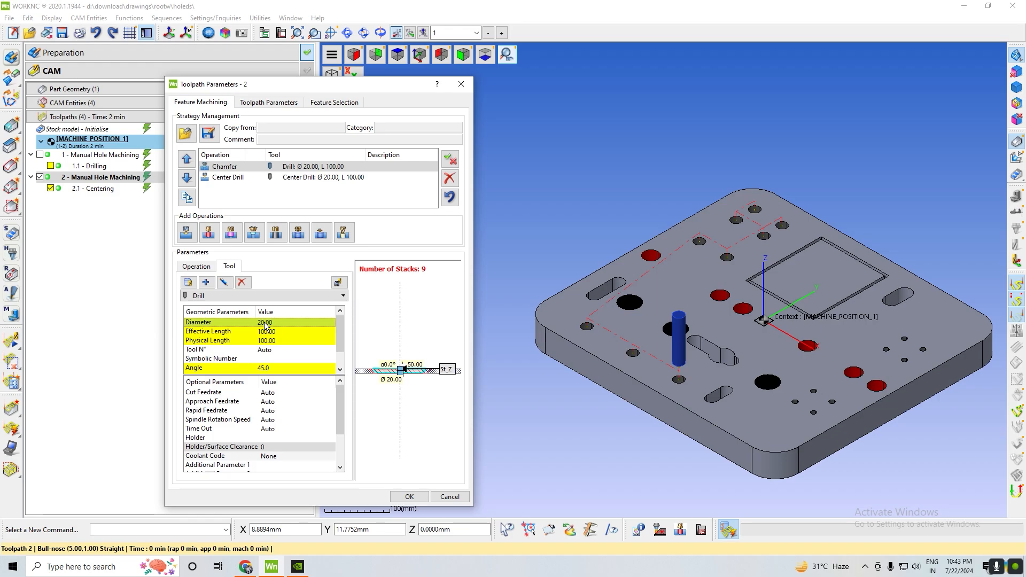
pyautogui.click(224, 282)
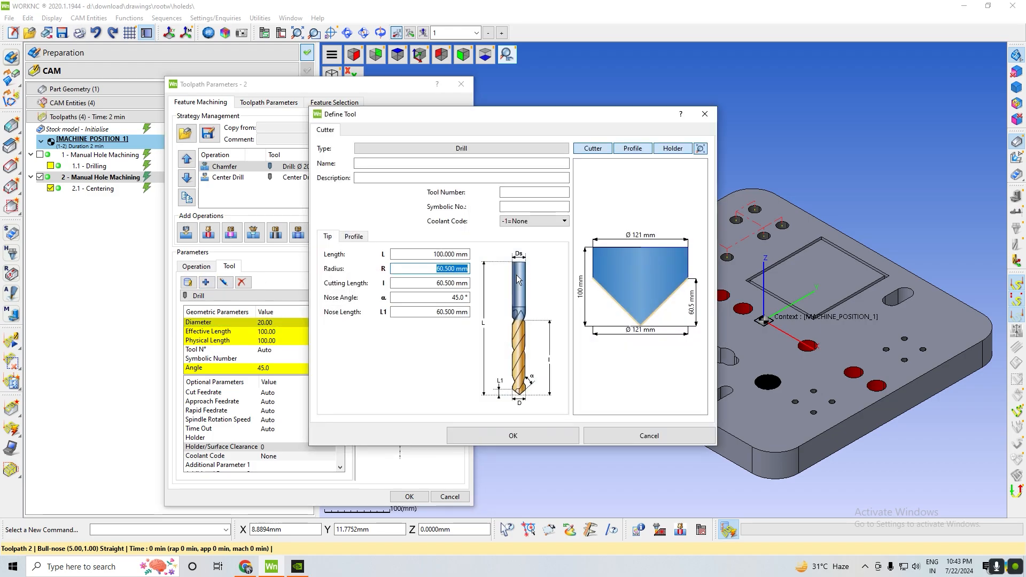
pyautogui.click(466, 270)
pyautogui.click(705, 114)
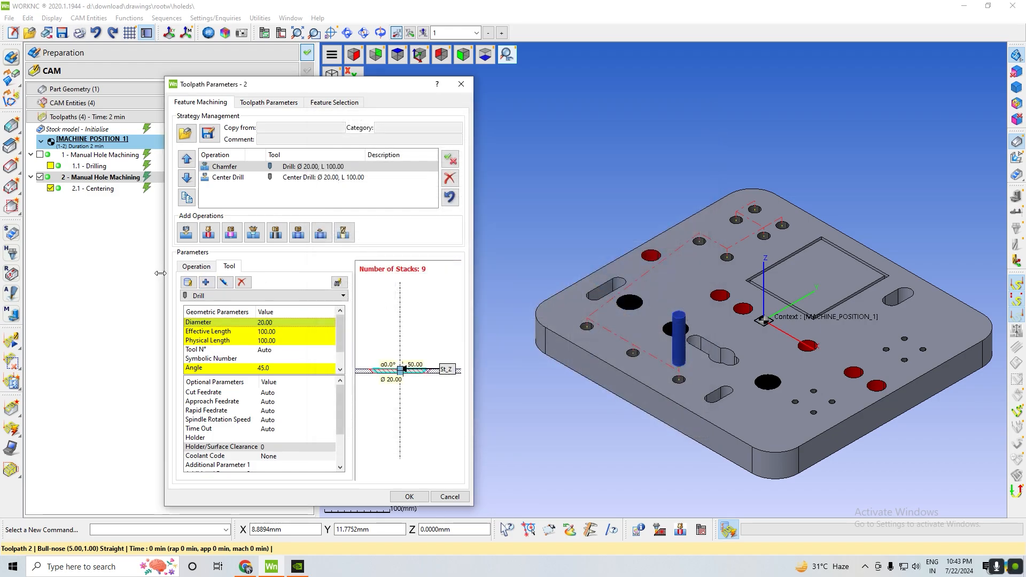
pyautogui.click(224, 283)
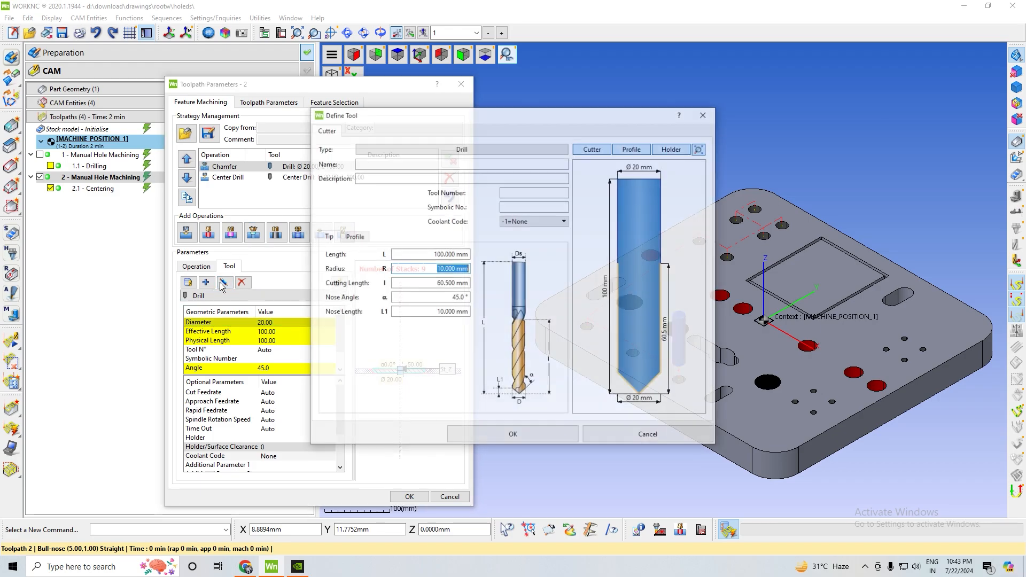
pyautogui.click(458, 271)
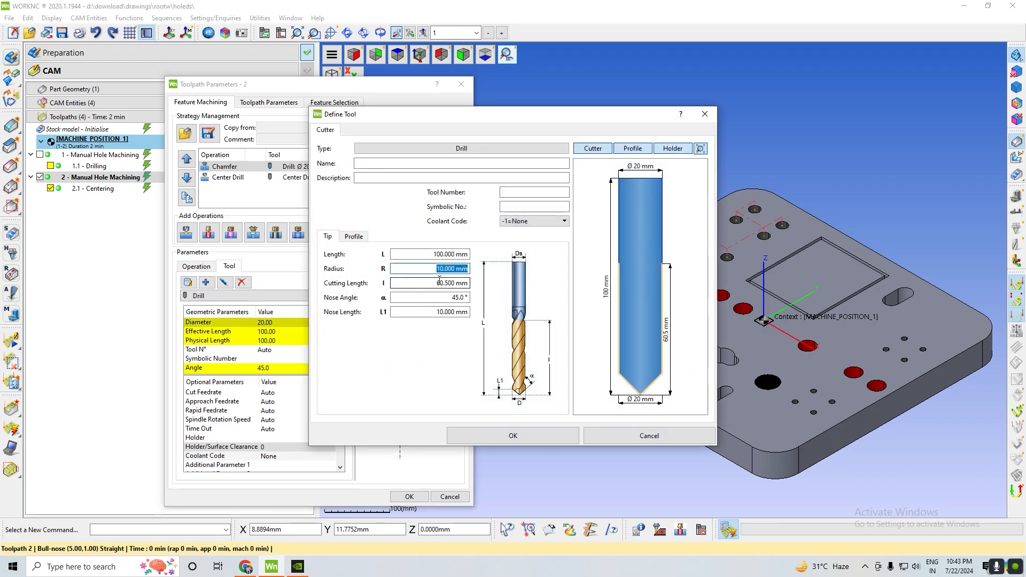
pyautogui.write('2')
pyautogui.write('1')
pyautogui.press('Return')
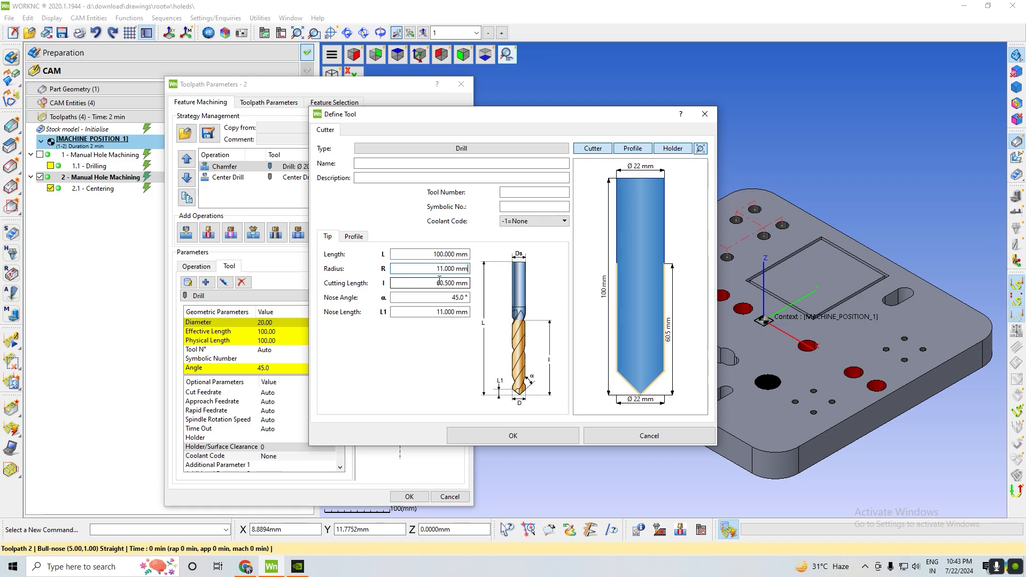
pyautogui.click(529, 435)
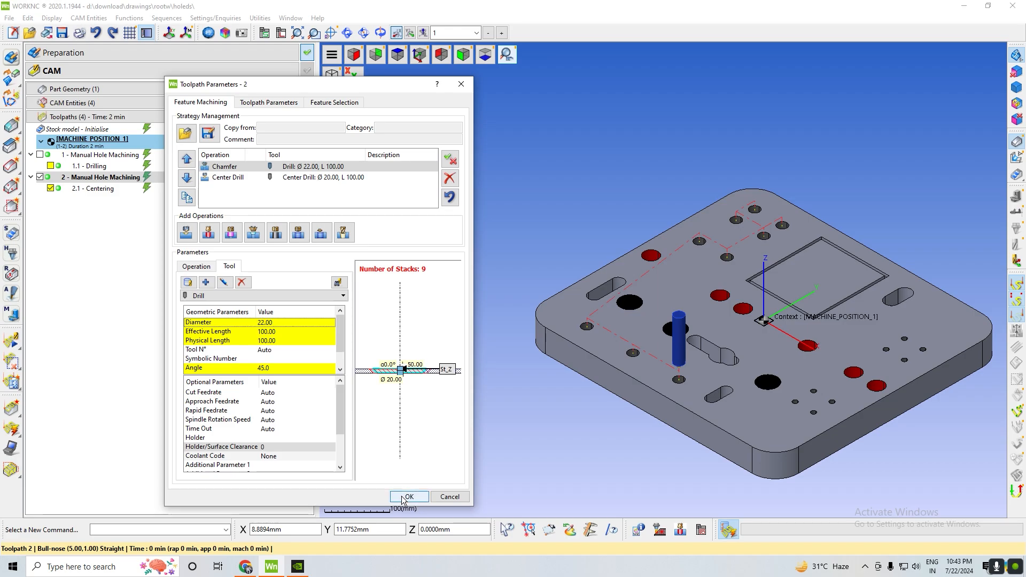
# Apply the strategy with the 22 mm diameter chamfer drill, recalculate the toolpath, and dismiss the calculation report.
pyautogui.click(408, 497)
pyautogui.click(514, 297)
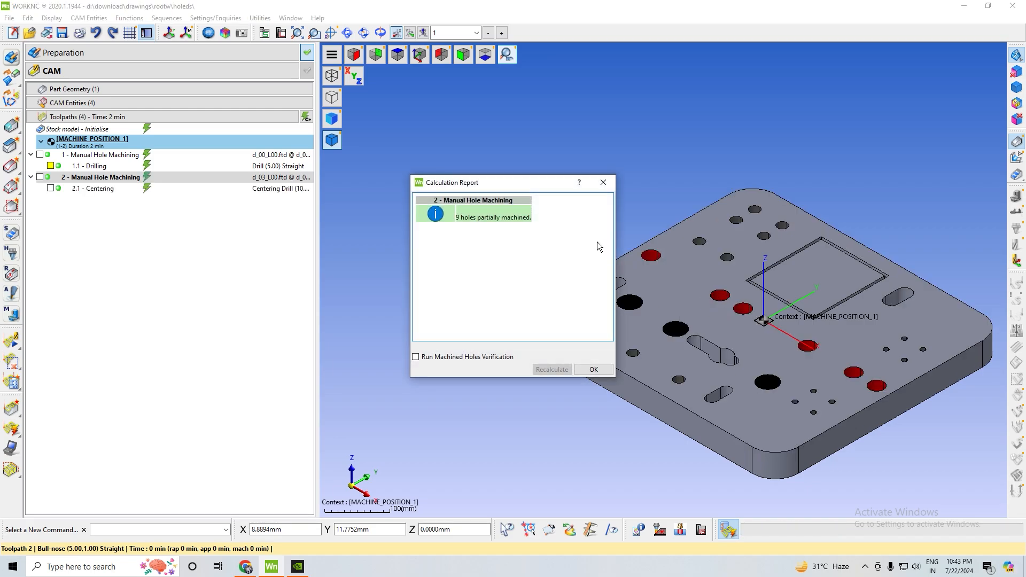
pyautogui.click(593, 369)
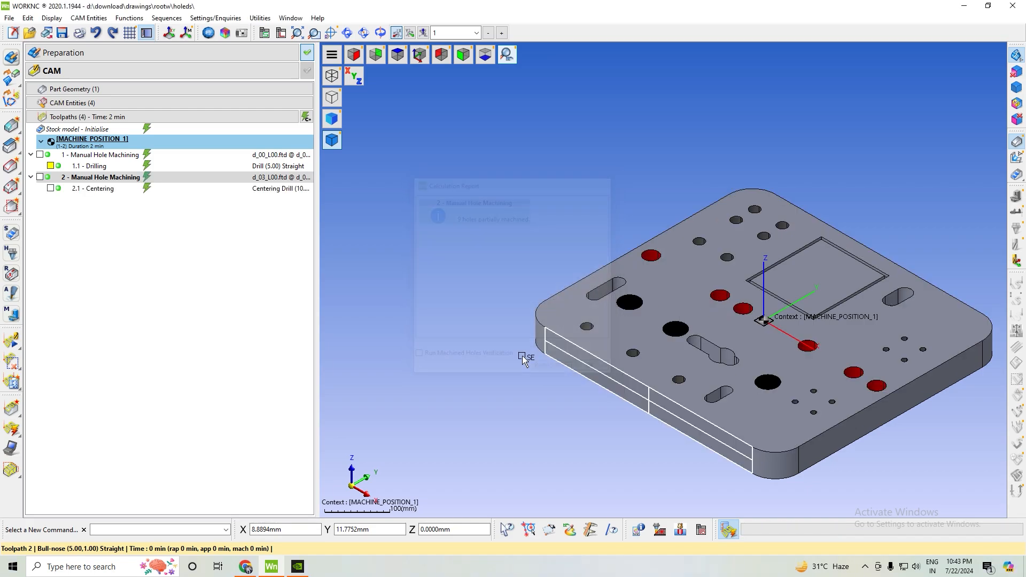
# Reopen the Drilling Manager and examine the feature options available for the 40 mm hole group.
pyautogui.click(13, 418)
pyautogui.click(85, 460)
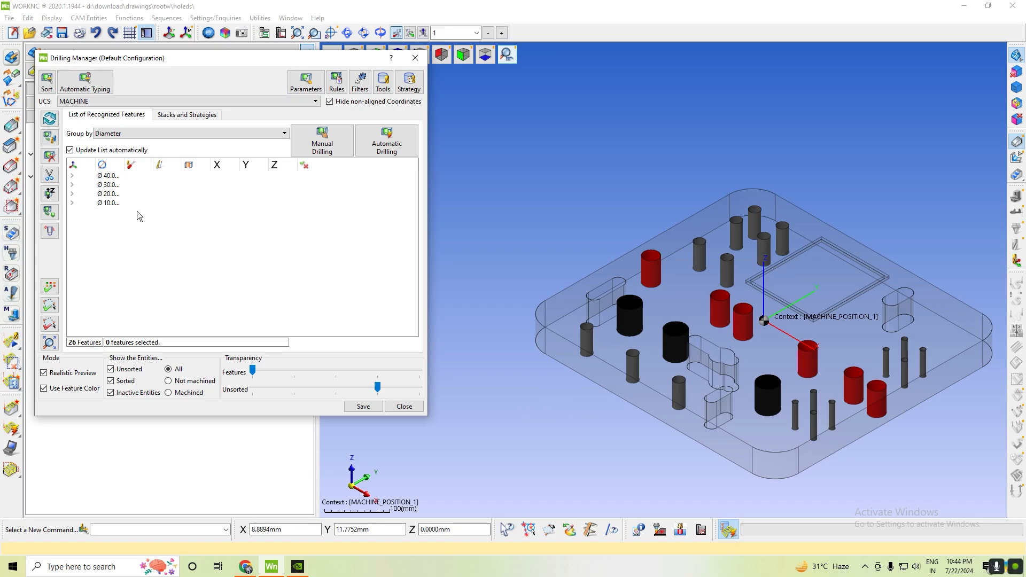
pyautogui.click(123, 177)
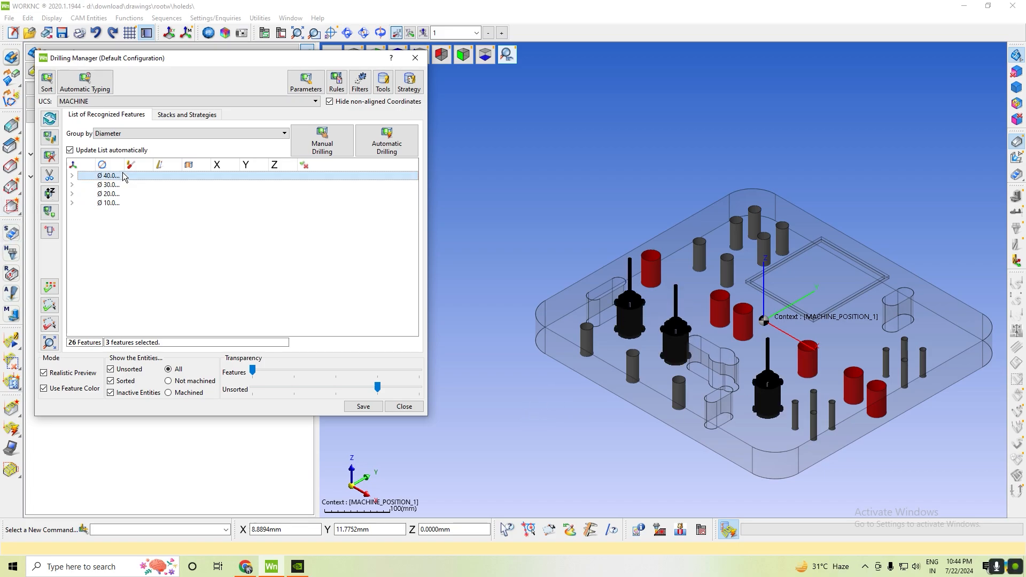
pyautogui.rightClick(134, 178)
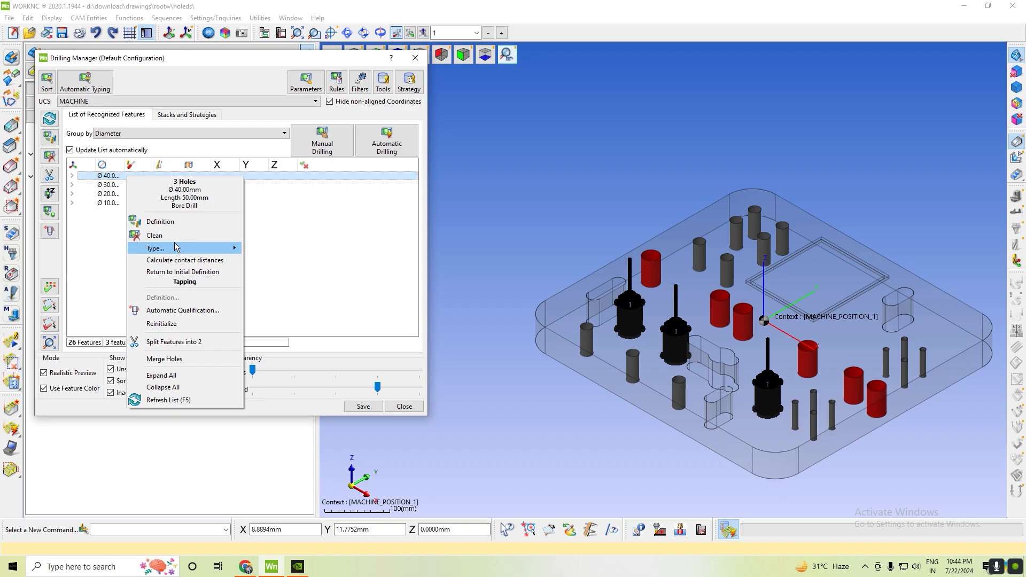
pyautogui.moveTo(177, 247)
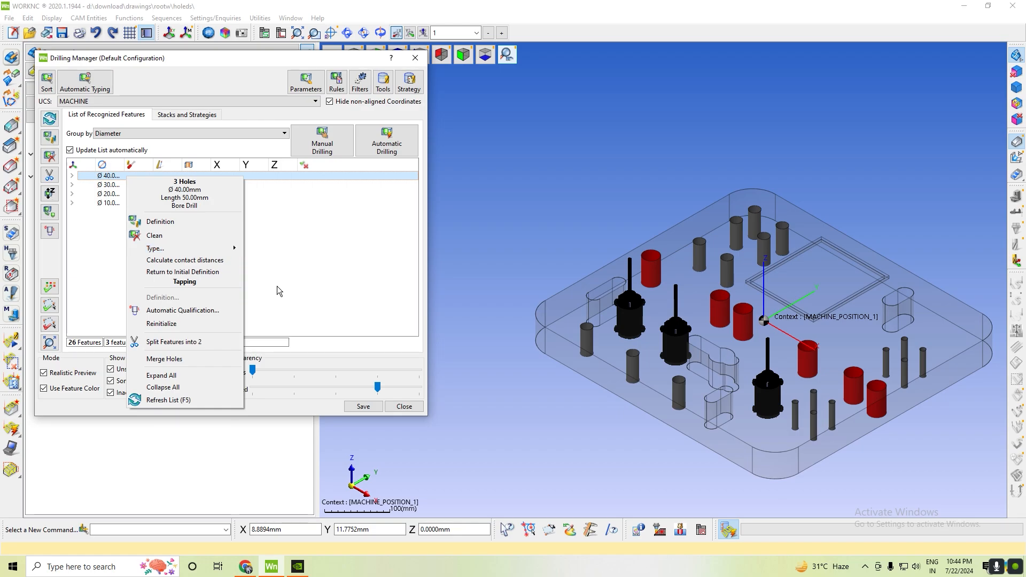
pyautogui.click(110, 203)
# Examine the hole type options offered for the 30 mm hole group, leaving its type unassigned.
pyautogui.click(108, 184)
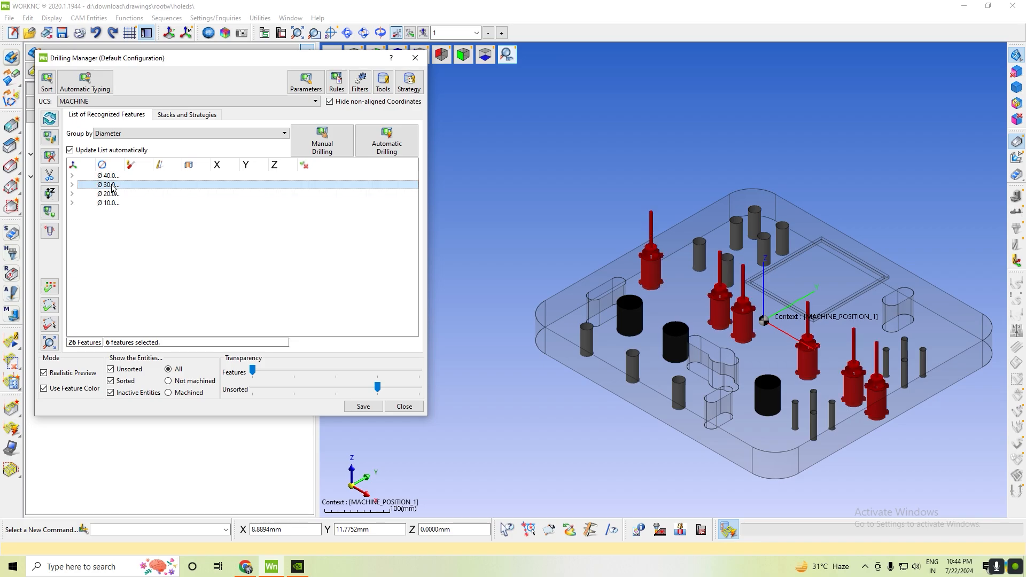
pyautogui.rightClick(110, 184)
pyautogui.moveTo(195, 258)
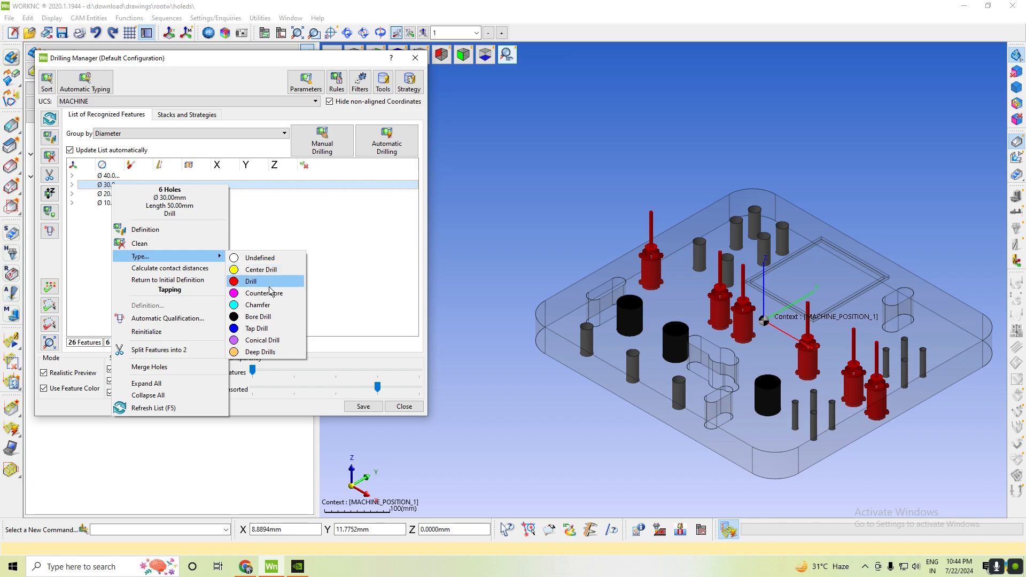
pyautogui.click(322, 252)
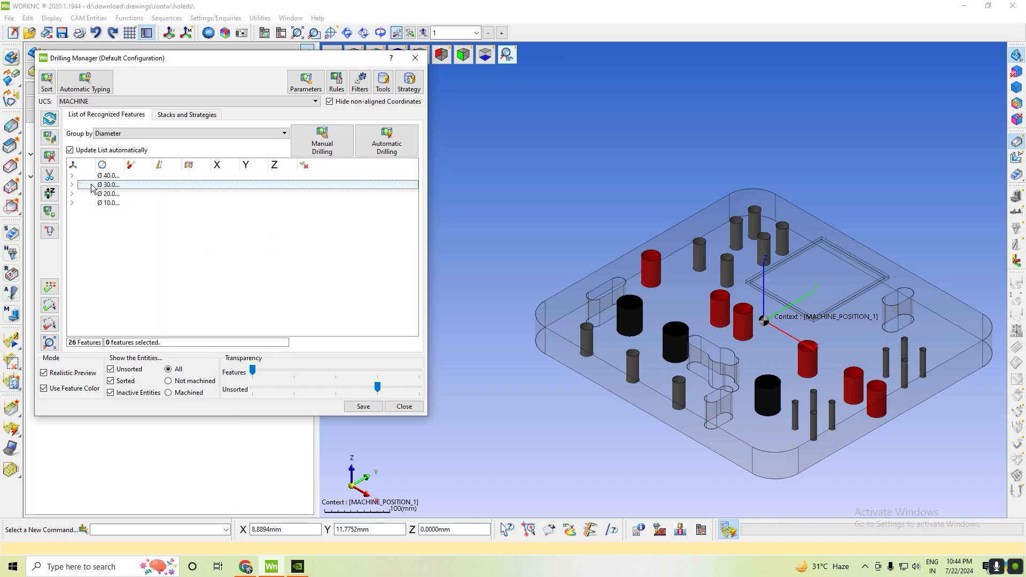
pyautogui.click(122, 185)
pyautogui.rightClick(122, 185)
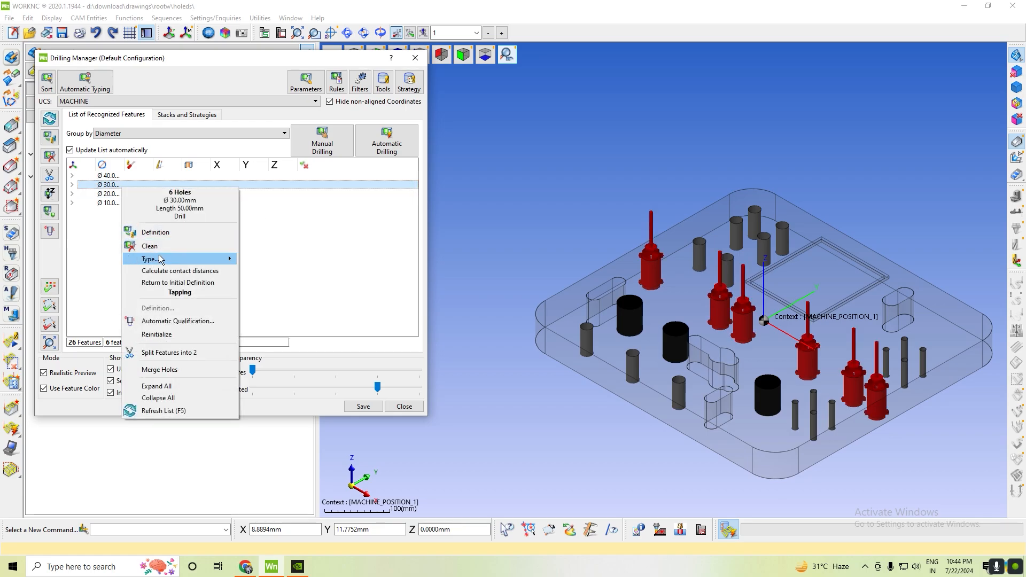
pyautogui.moveTo(161, 259)
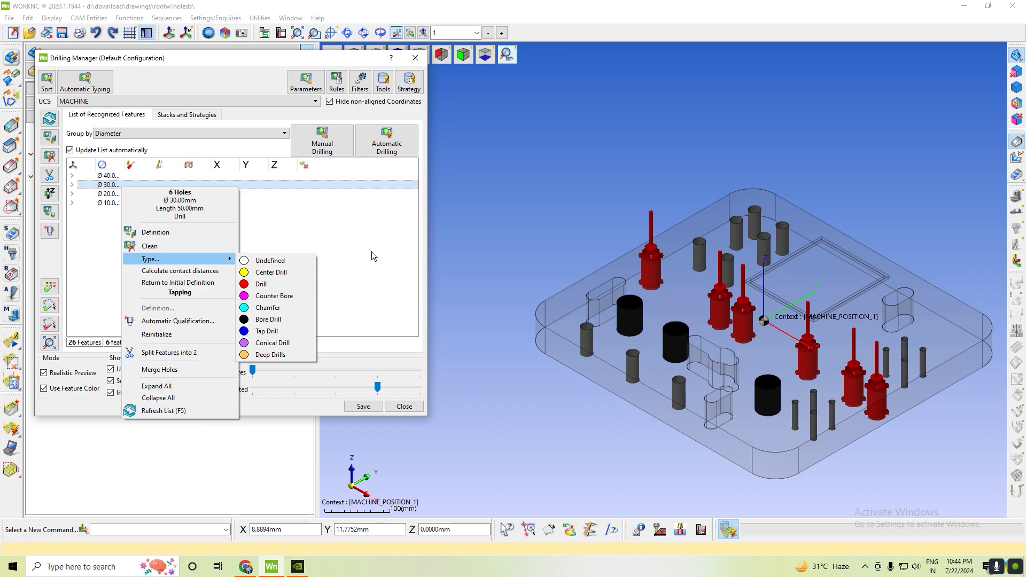
pyautogui.click(338, 239)
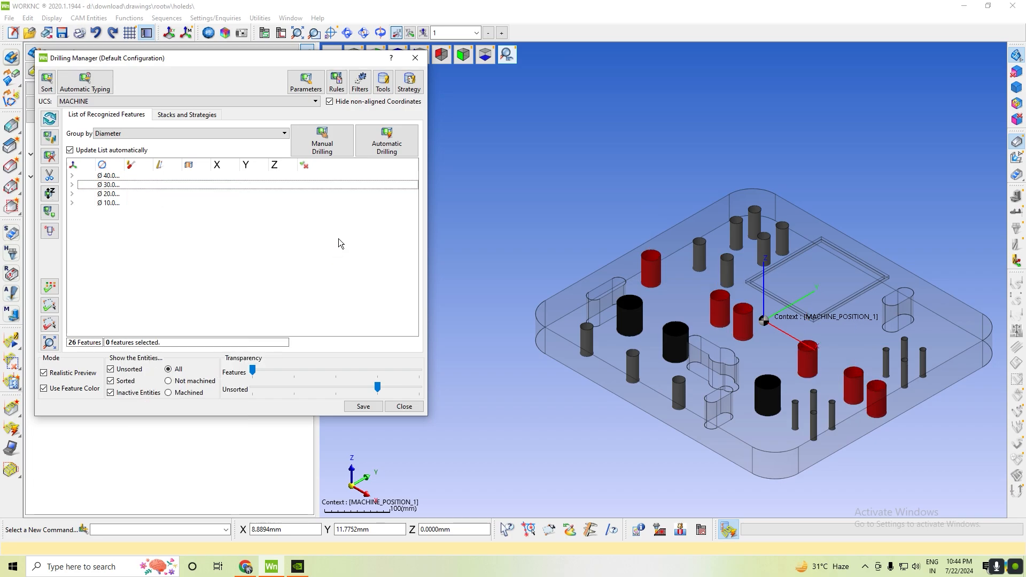
pyautogui.click(160, 185)
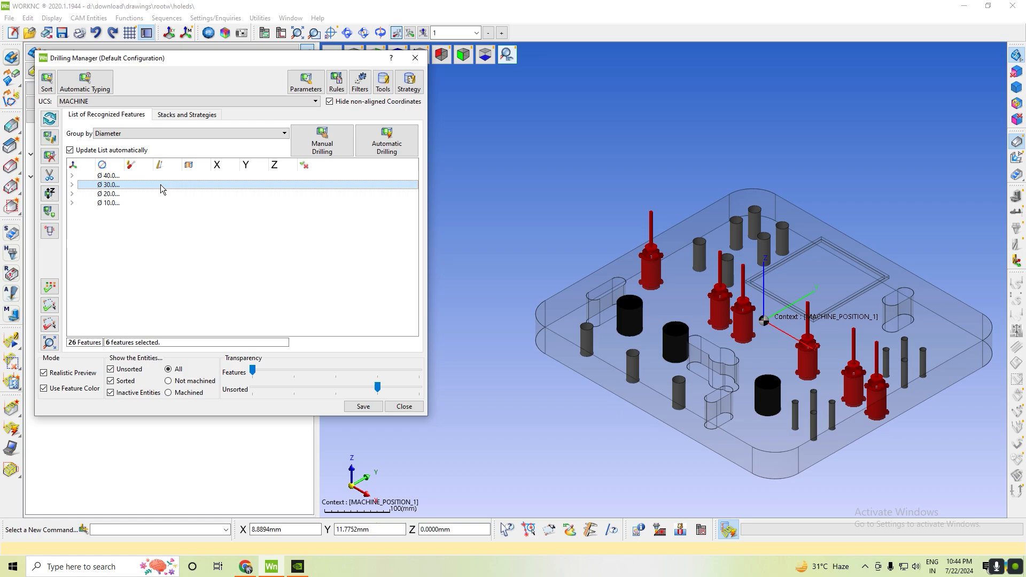
pyautogui.click(321, 144)
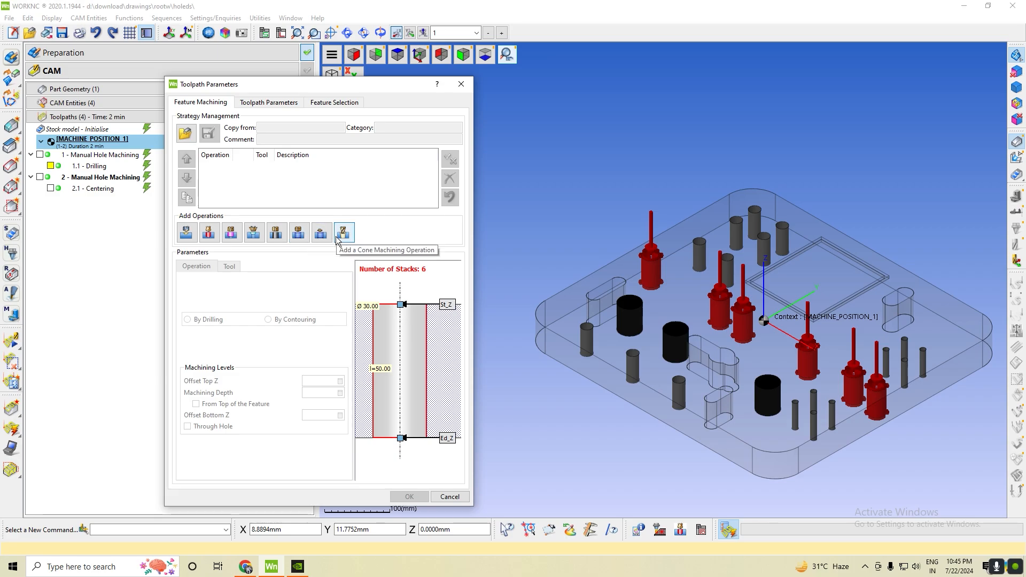
pyautogui.click(216, 236)
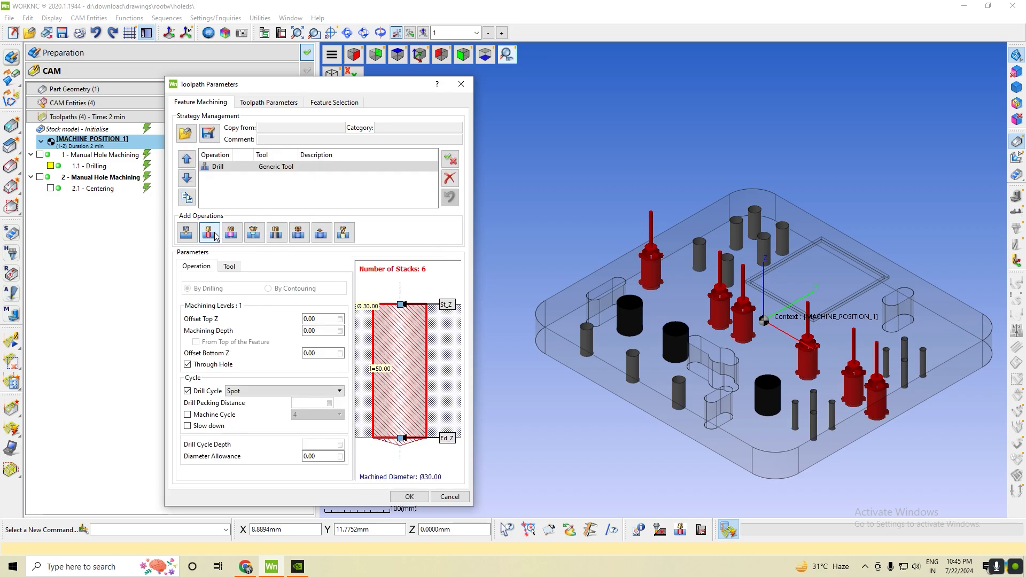
pyautogui.click(182, 237)
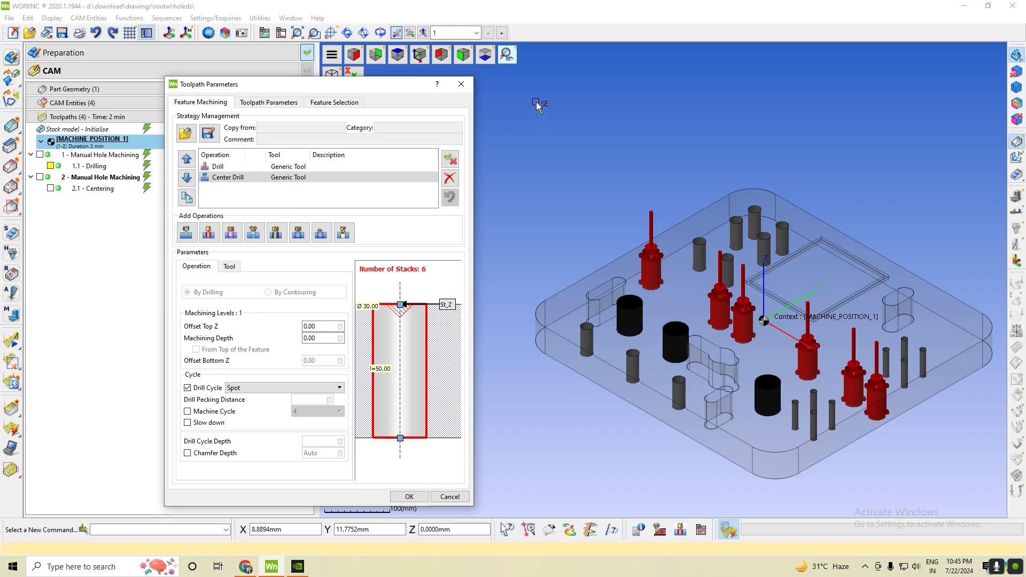
pyautogui.moveTo(398, 85); pyautogui.dragTo(447, 95)
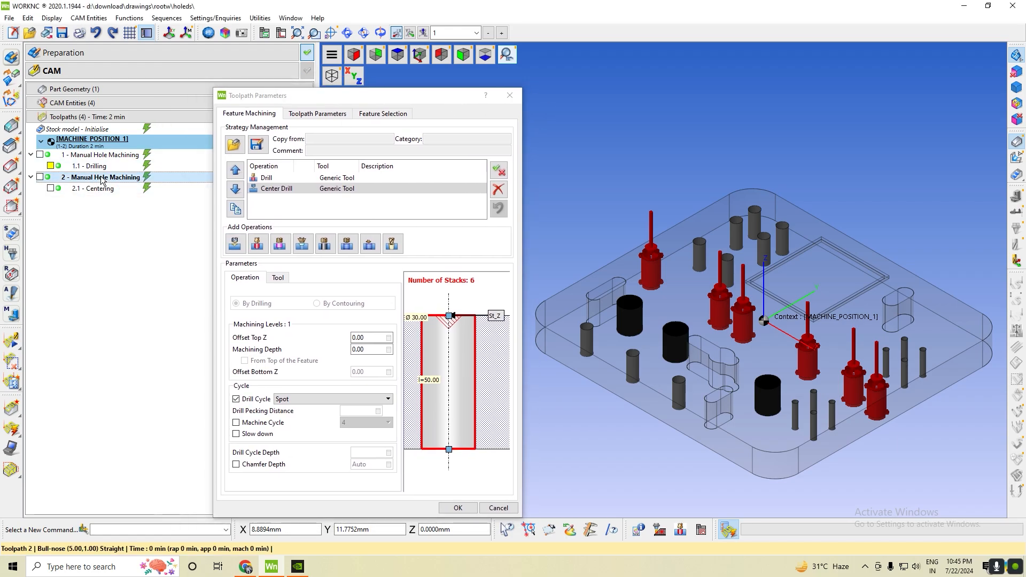
# Show the second Manual Hole Machining toolpath, discard the open strategy and manager, and examine the tool over the 20 mm holes before hiding it.
pyautogui.click(39, 177)
pyautogui.click(510, 96)
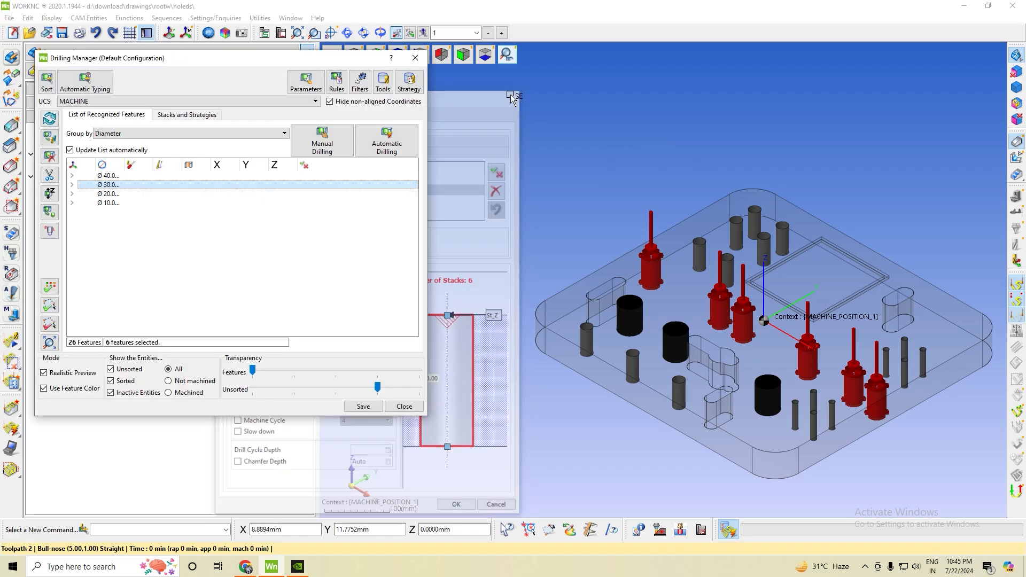
pyautogui.click(415, 58)
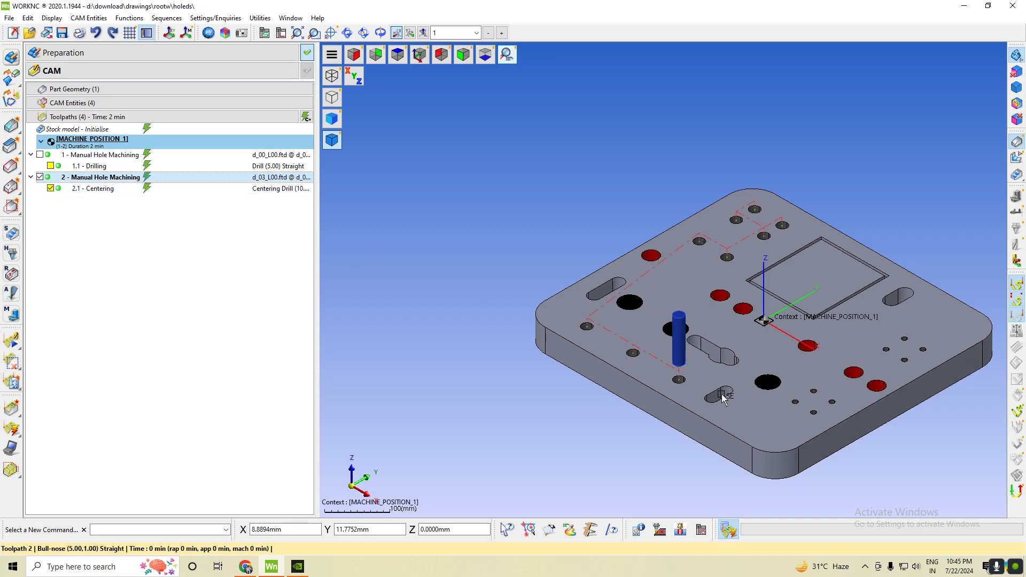
pyautogui.scroll(1, 712, 417)
pyautogui.scroll(2, 711, 417)
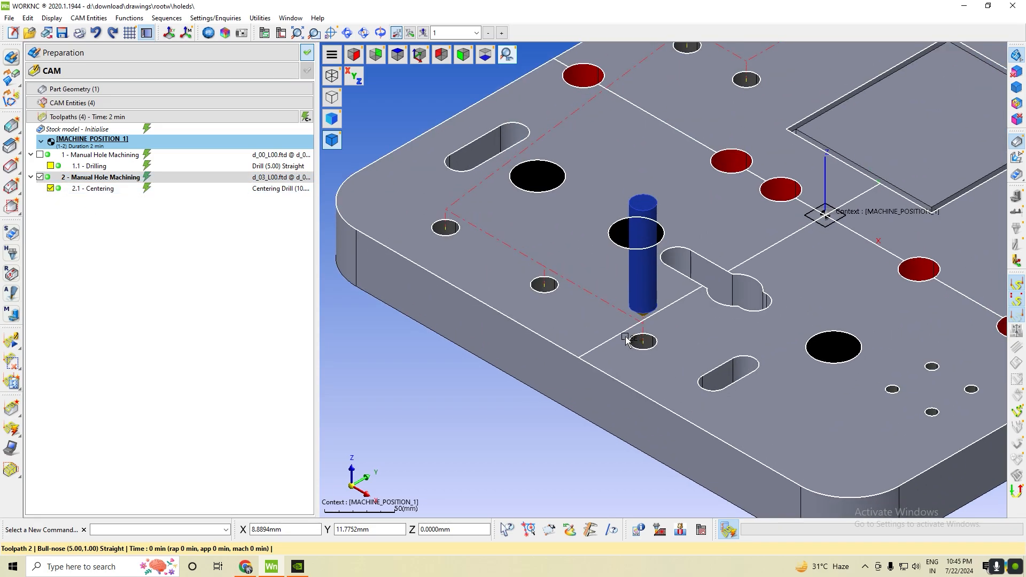
pyautogui.click(39, 177)
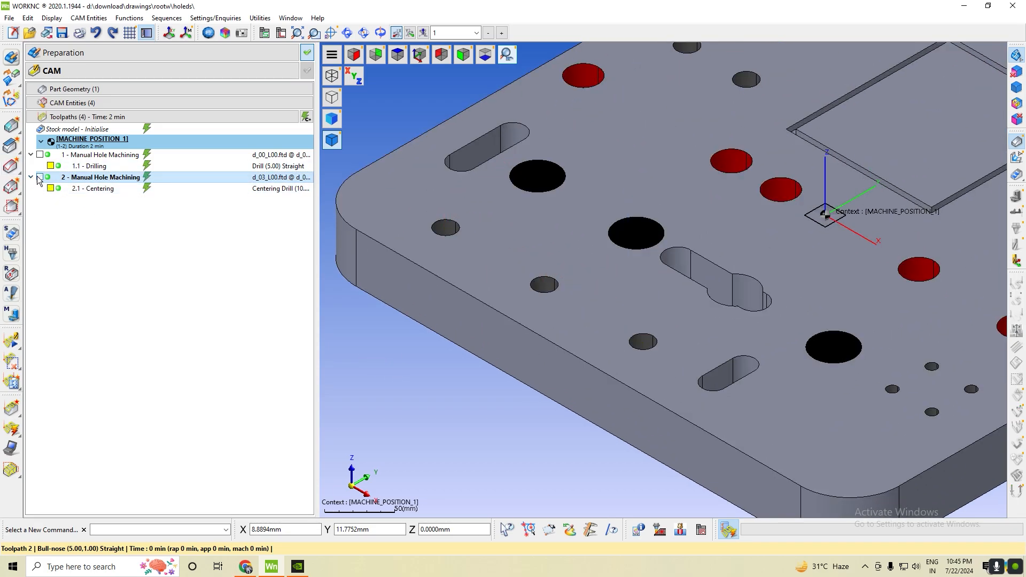